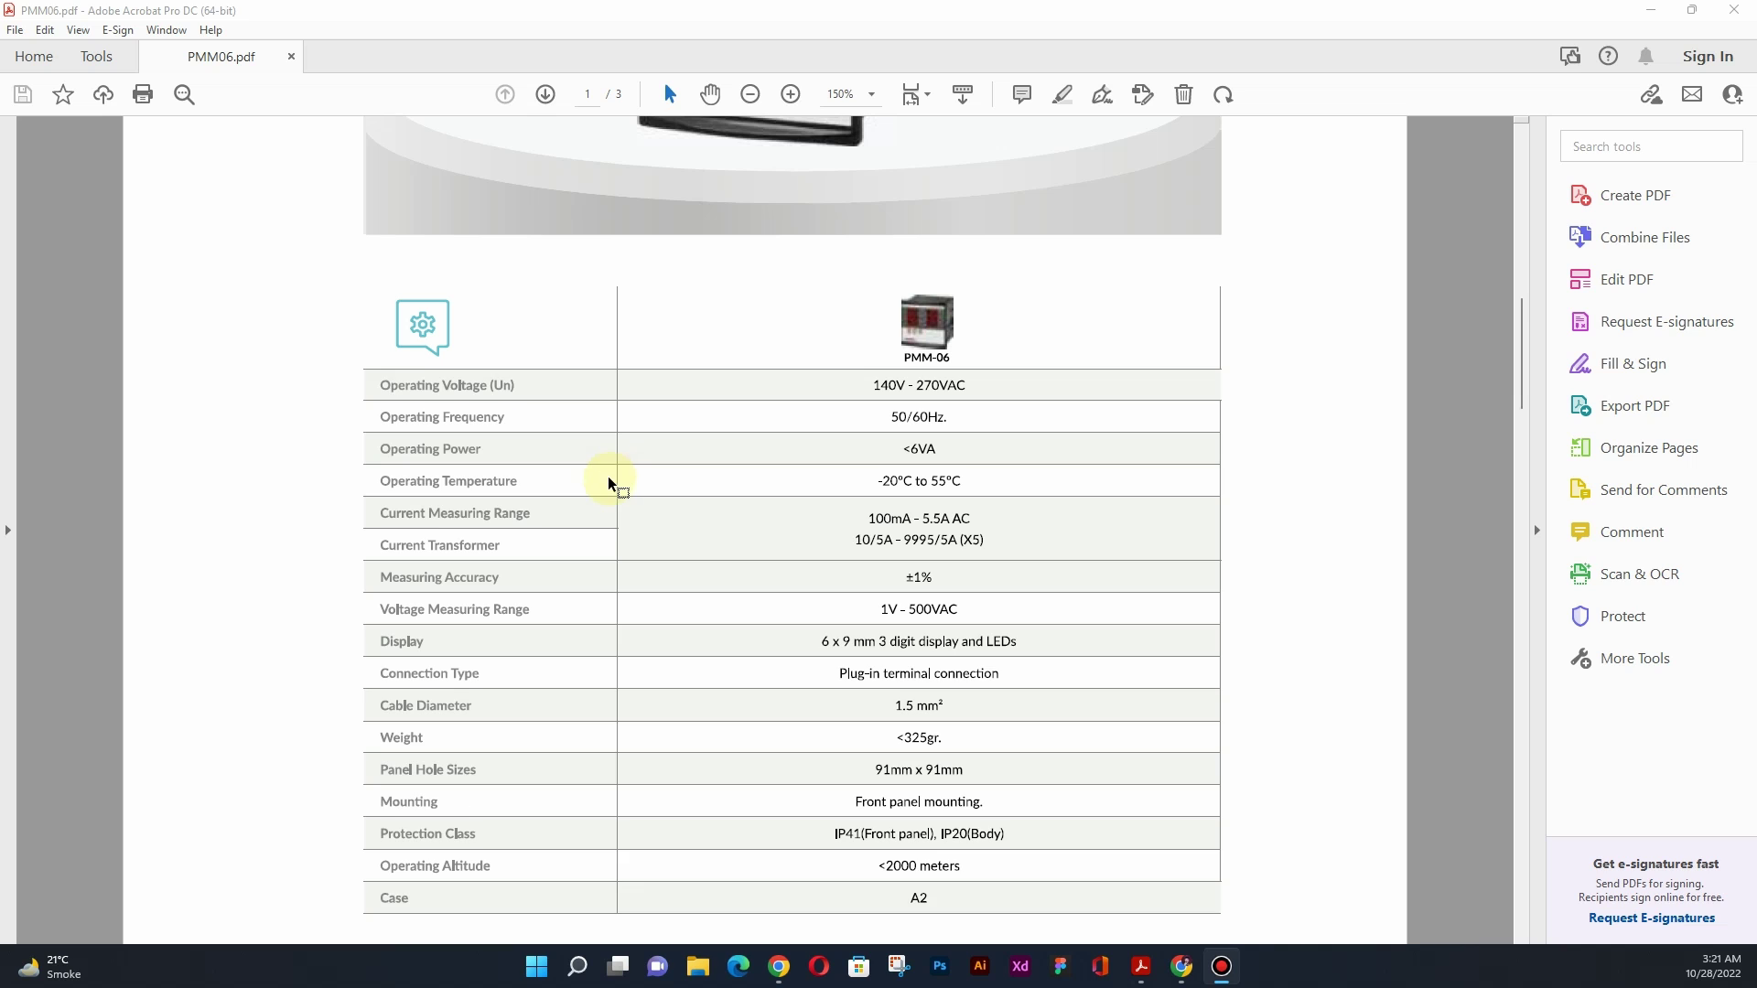
- Switch from the PMM06 datasheet to the WooCommerce Attributes page in Chrome and add a product attribute named "Operating Frequency"
{"action": "scroll", "coordinate": [611, 479], "scroll_direction": "up", "scroll_amount": 3}
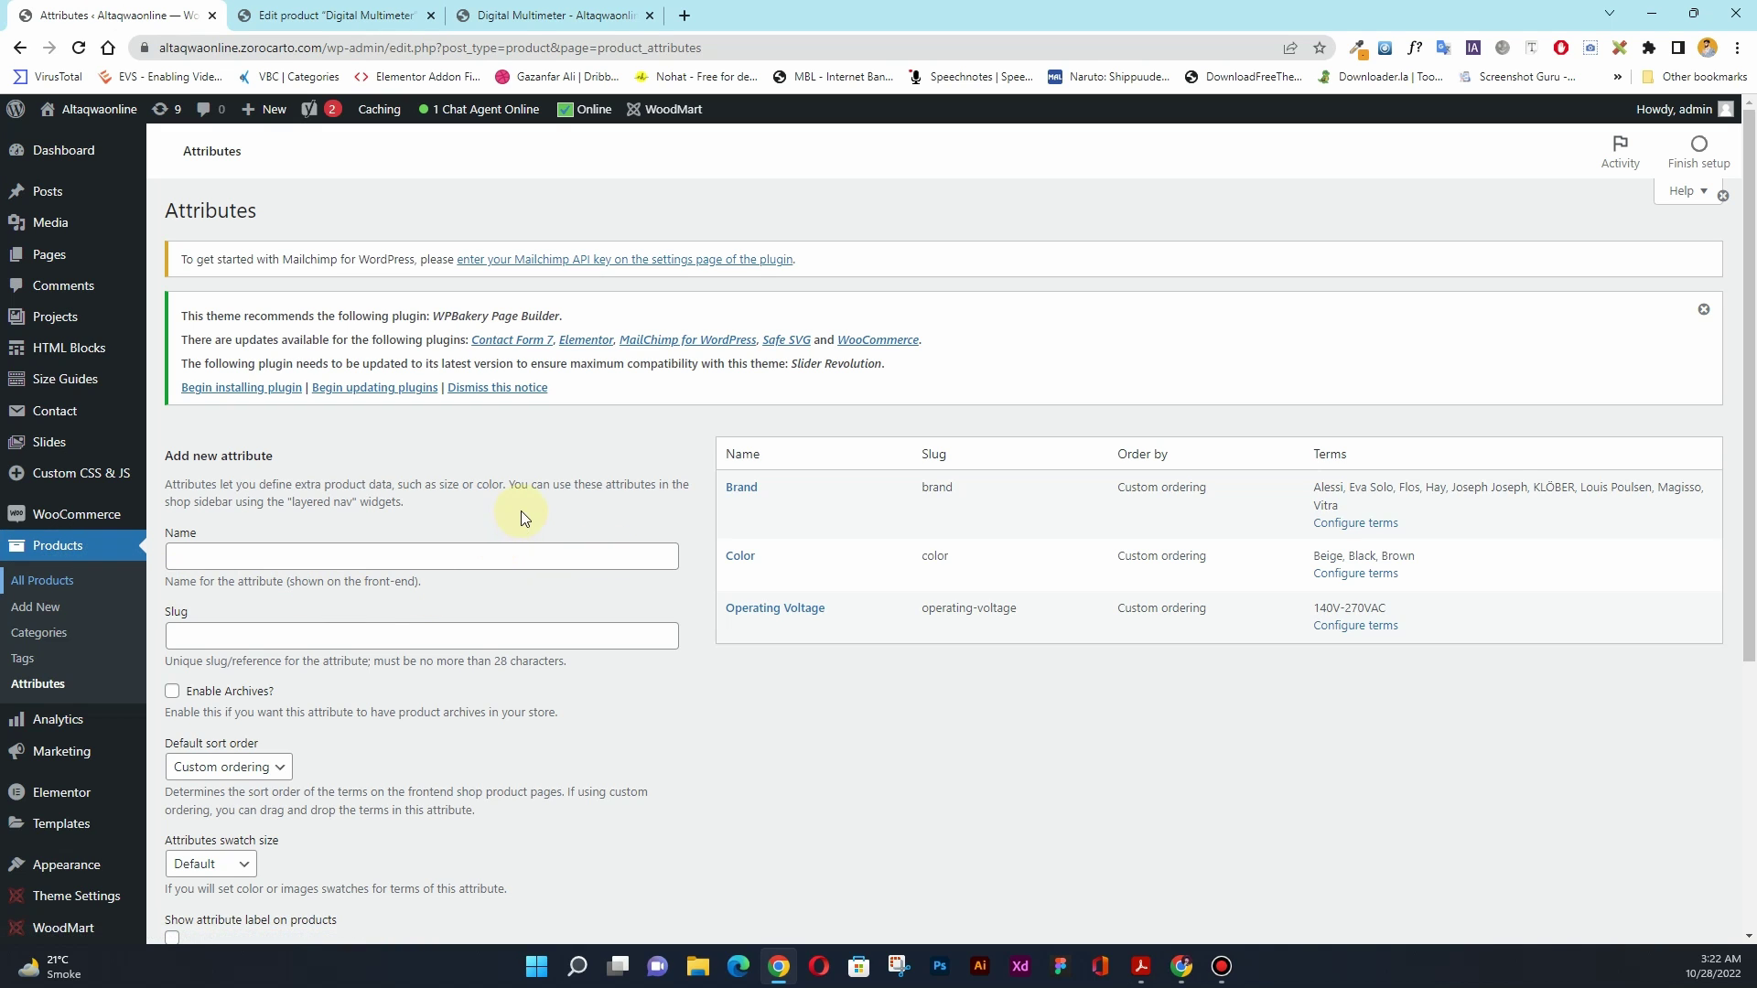
{"action": "mouse_move", "coordinate": [787, 611]}
{"action": "left_click", "coordinate": [237, 559]}
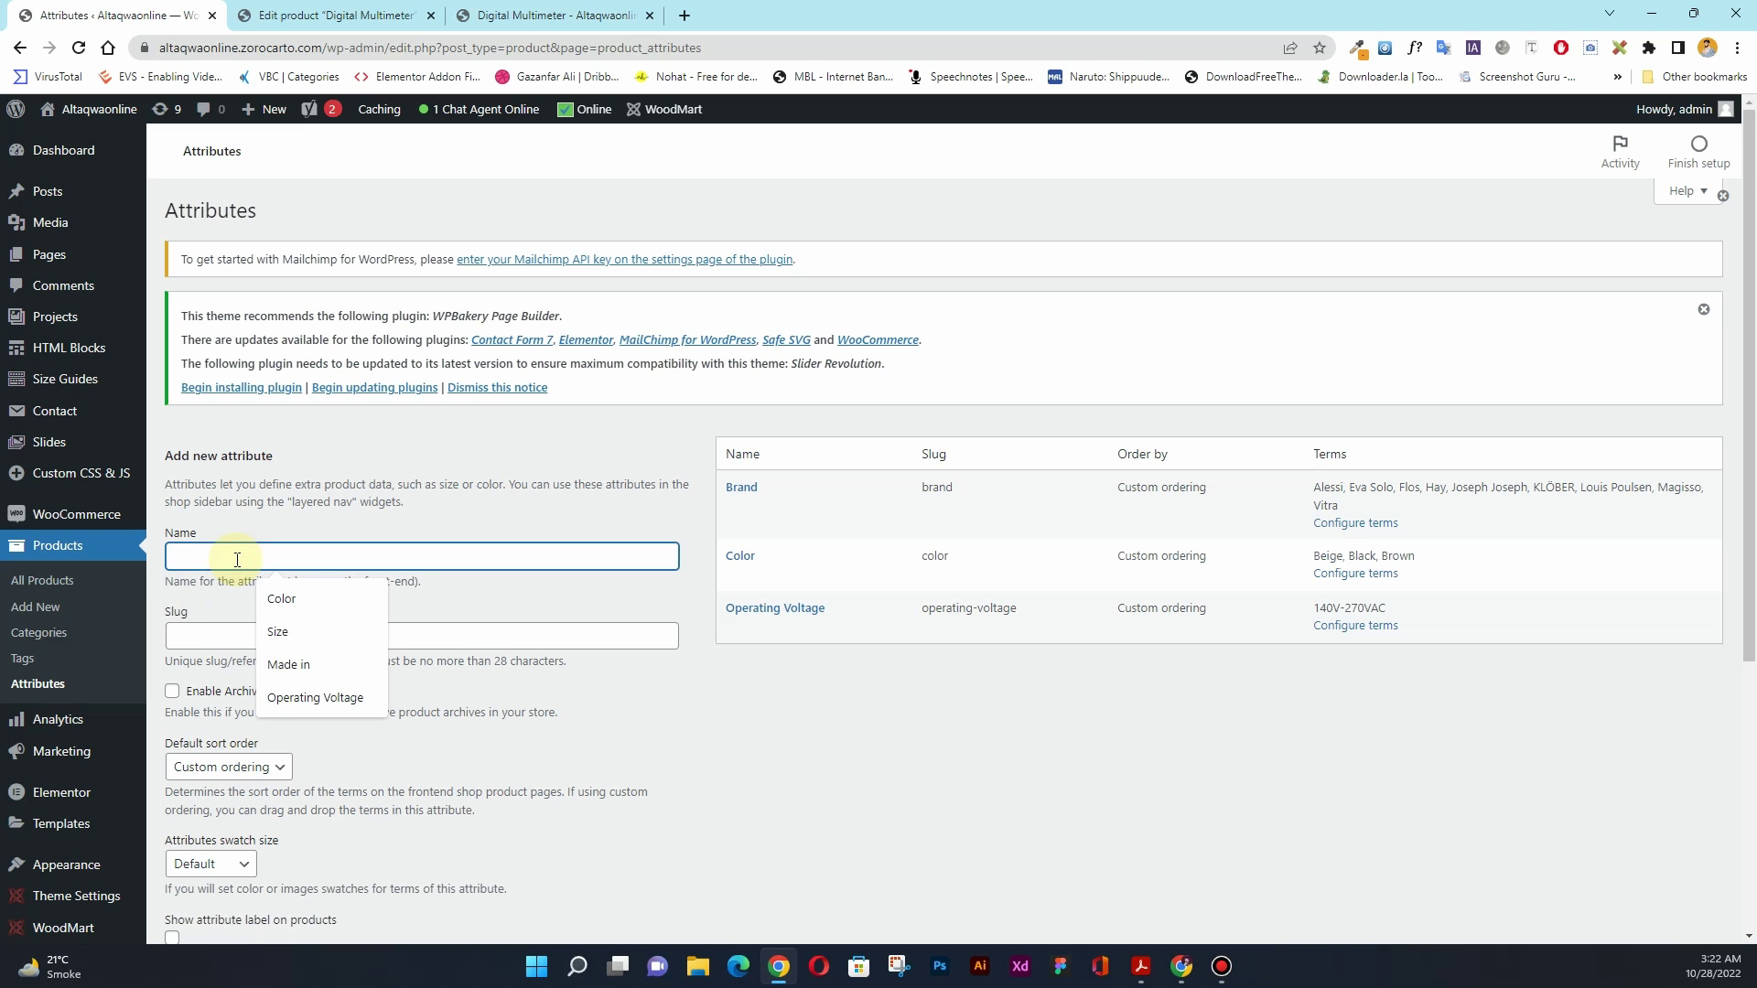
{"action": "type", "text": "Operting"}
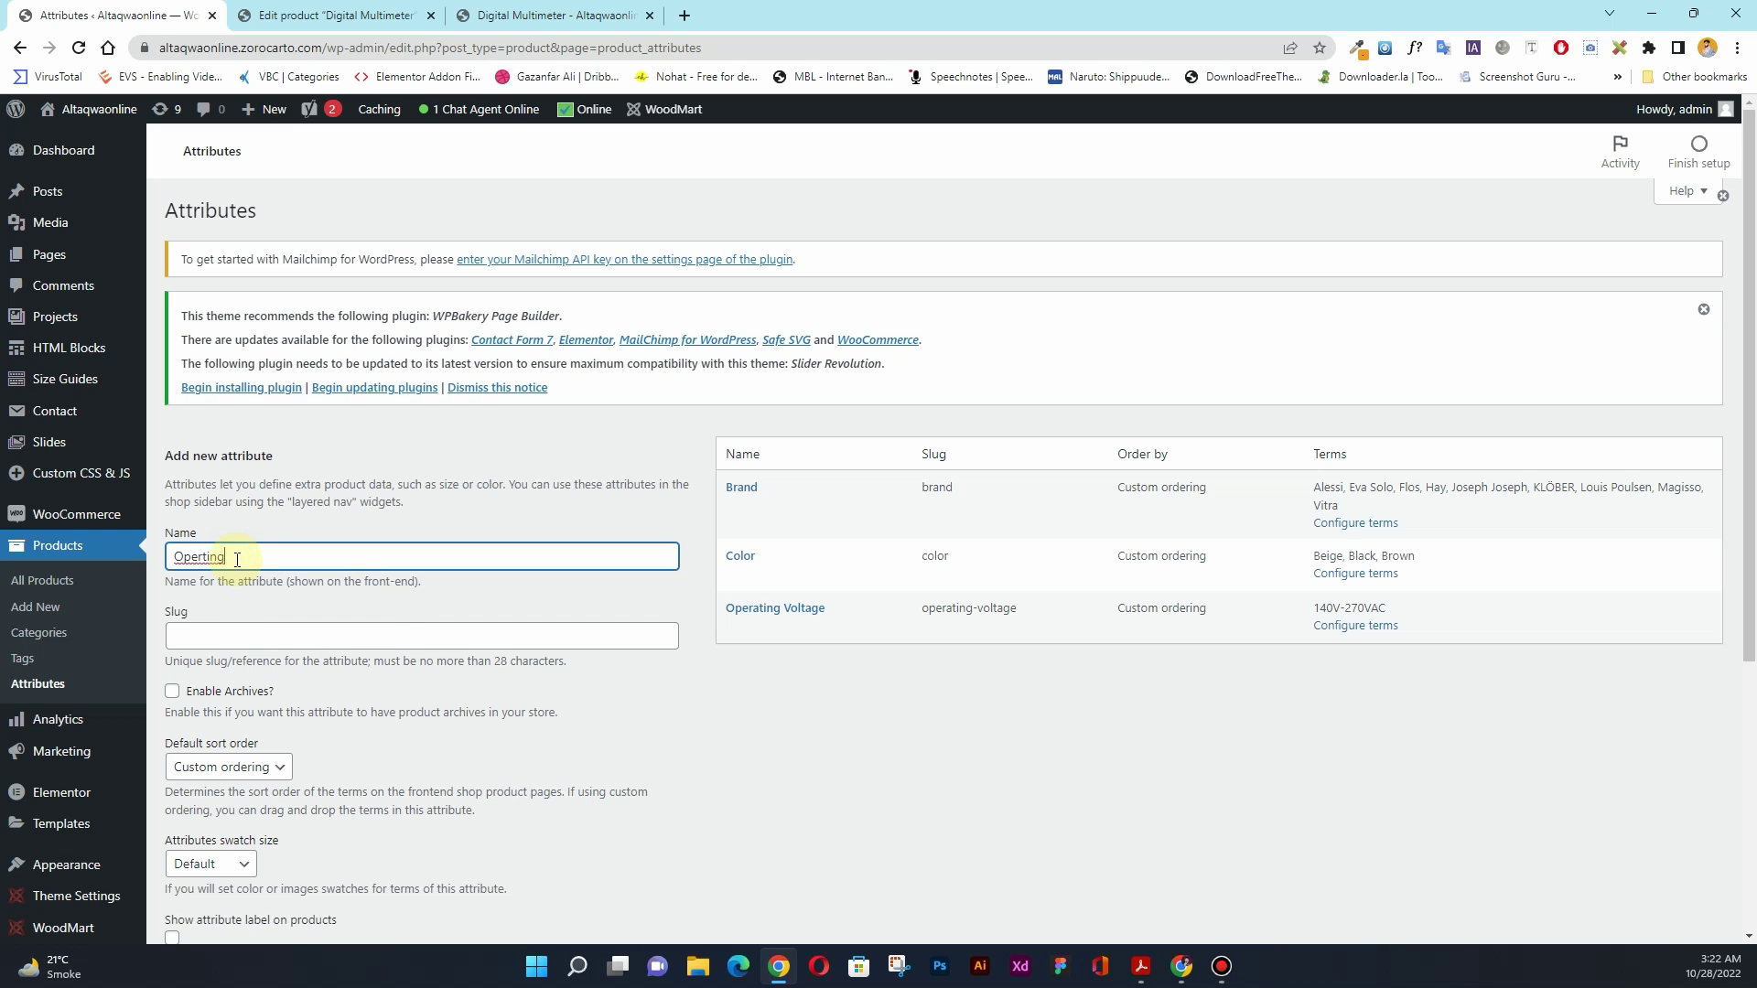
{"action": "type", "text": " Frequency"}
{"action": "right_click", "coordinate": [184, 558]}
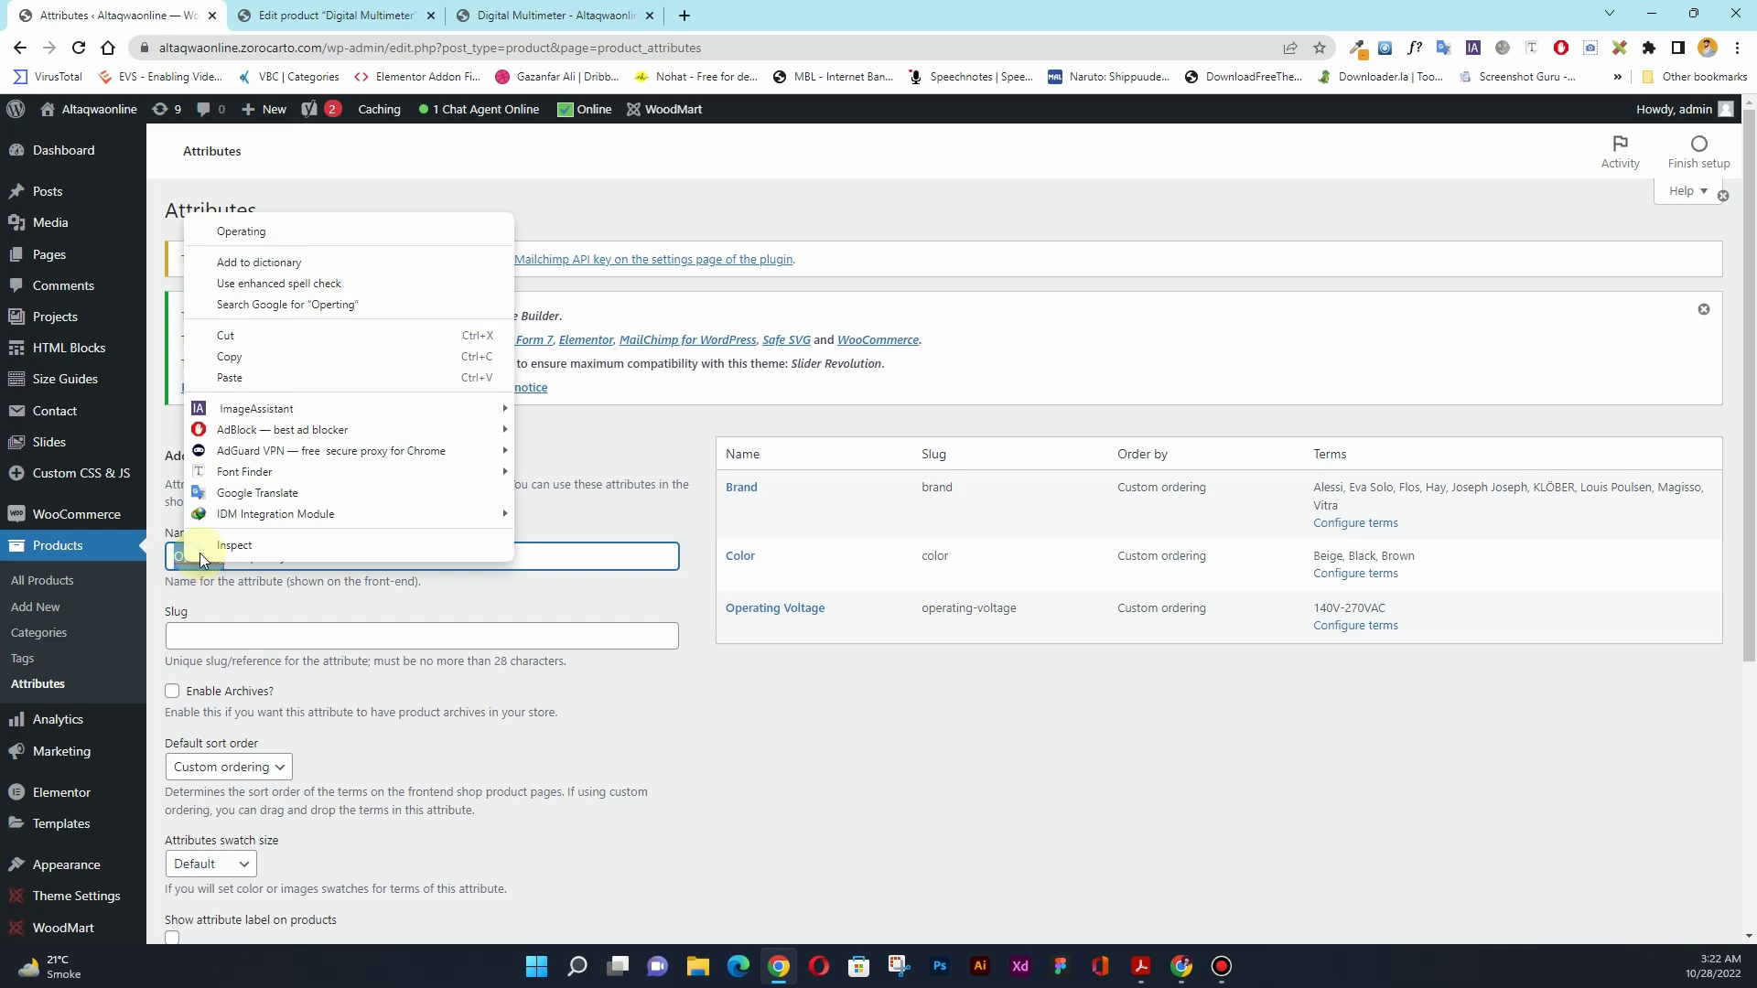
{"action": "left_click", "coordinate": [279, 240]}
{"action": "scroll", "coordinate": [278, 519], "scroll_direction": "down", "scroll_amount": 5}
{"action": "left_click", "coordinate": [222, 579]}
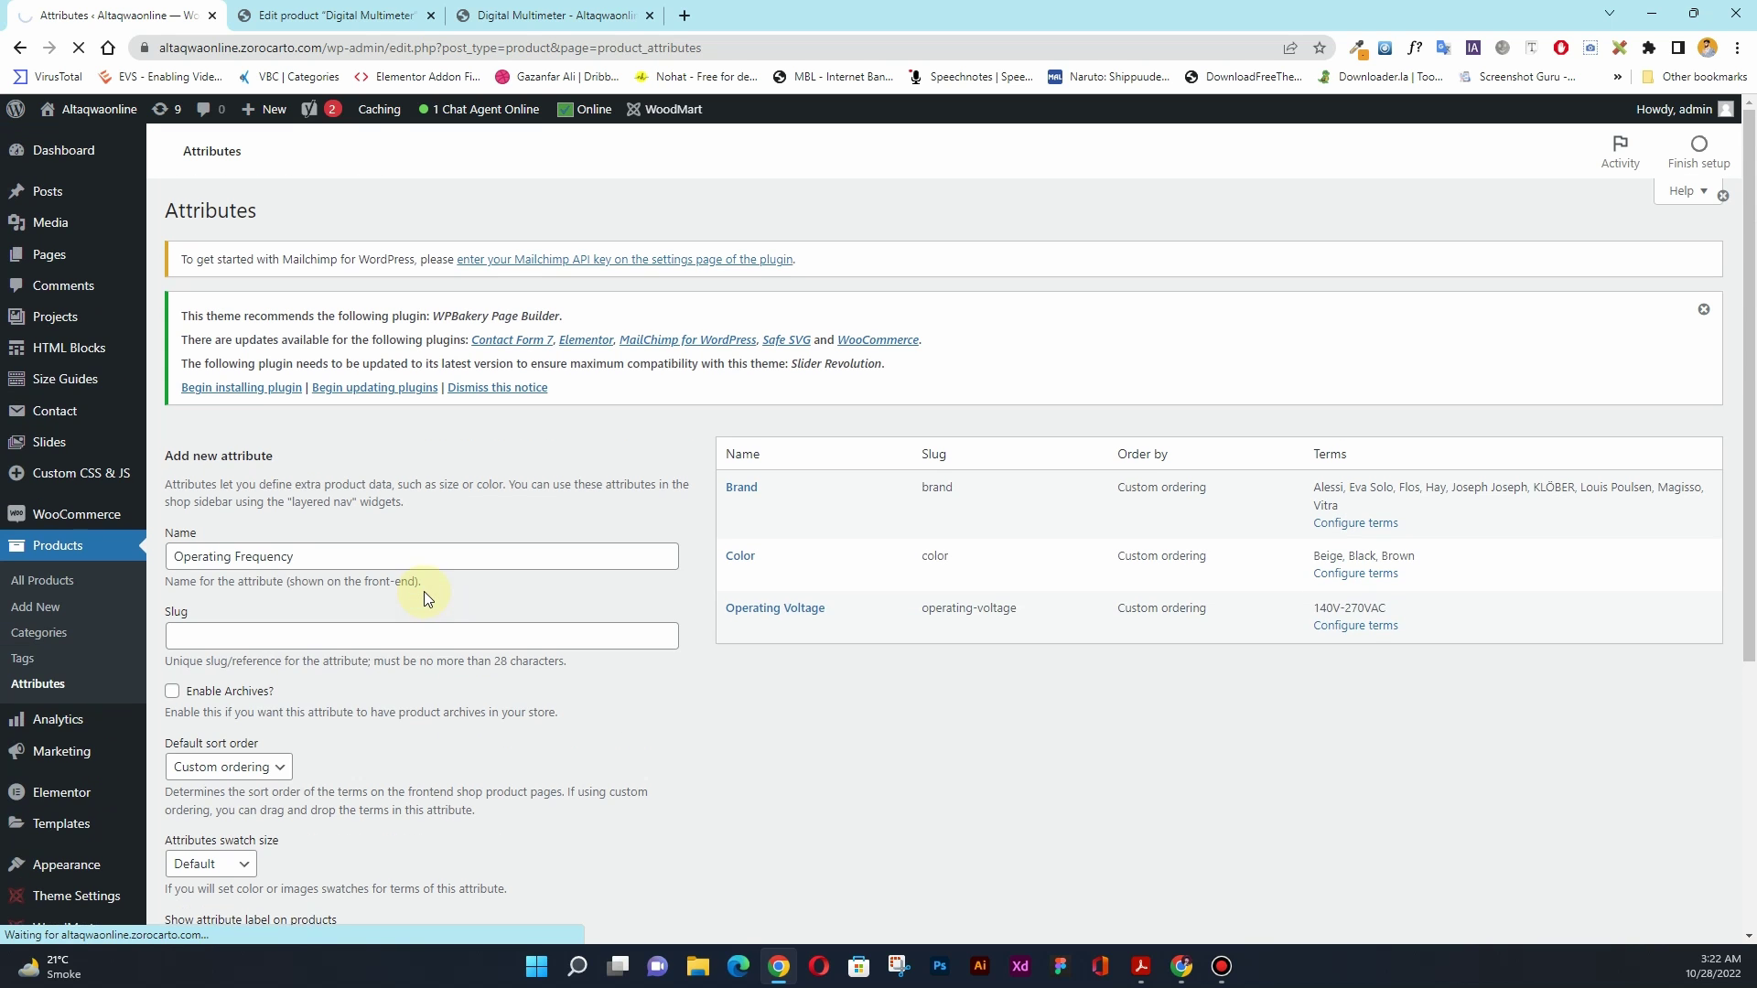
- Add a new product attribute named "Operating power", leaving its other settings at their defaults
{"action": "left_click", "coordinate": [345, 556]}
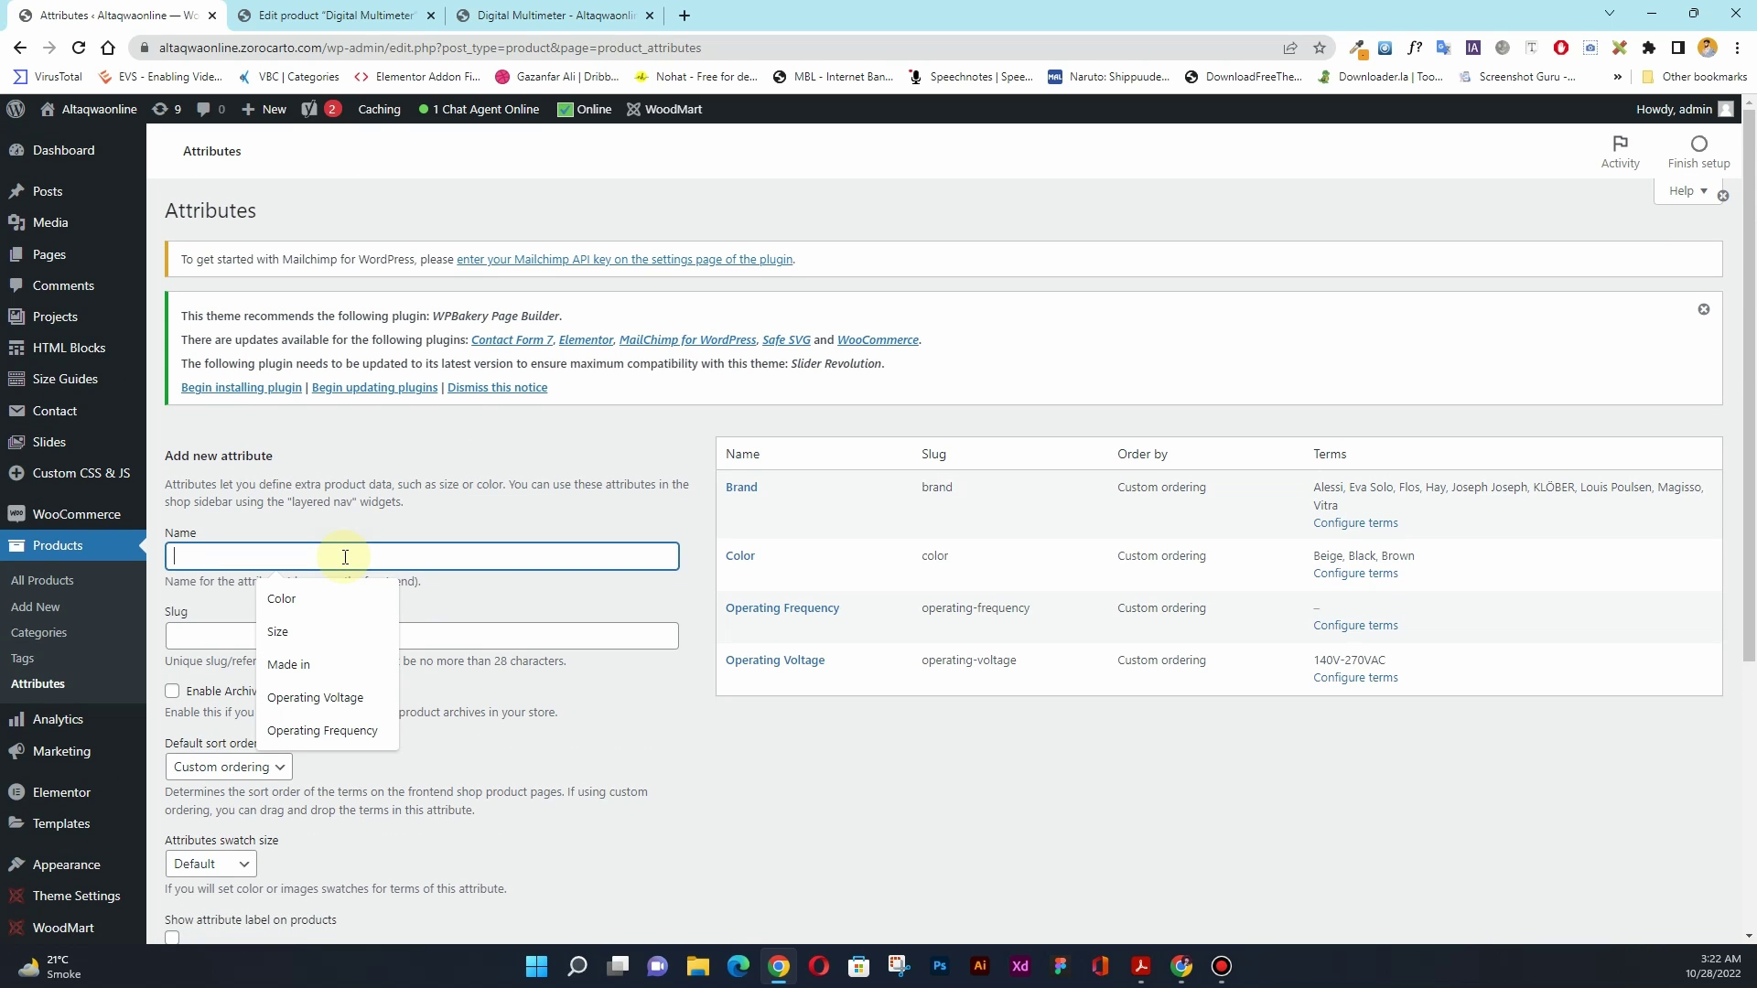
{"action": "type", "text": "Operat"}
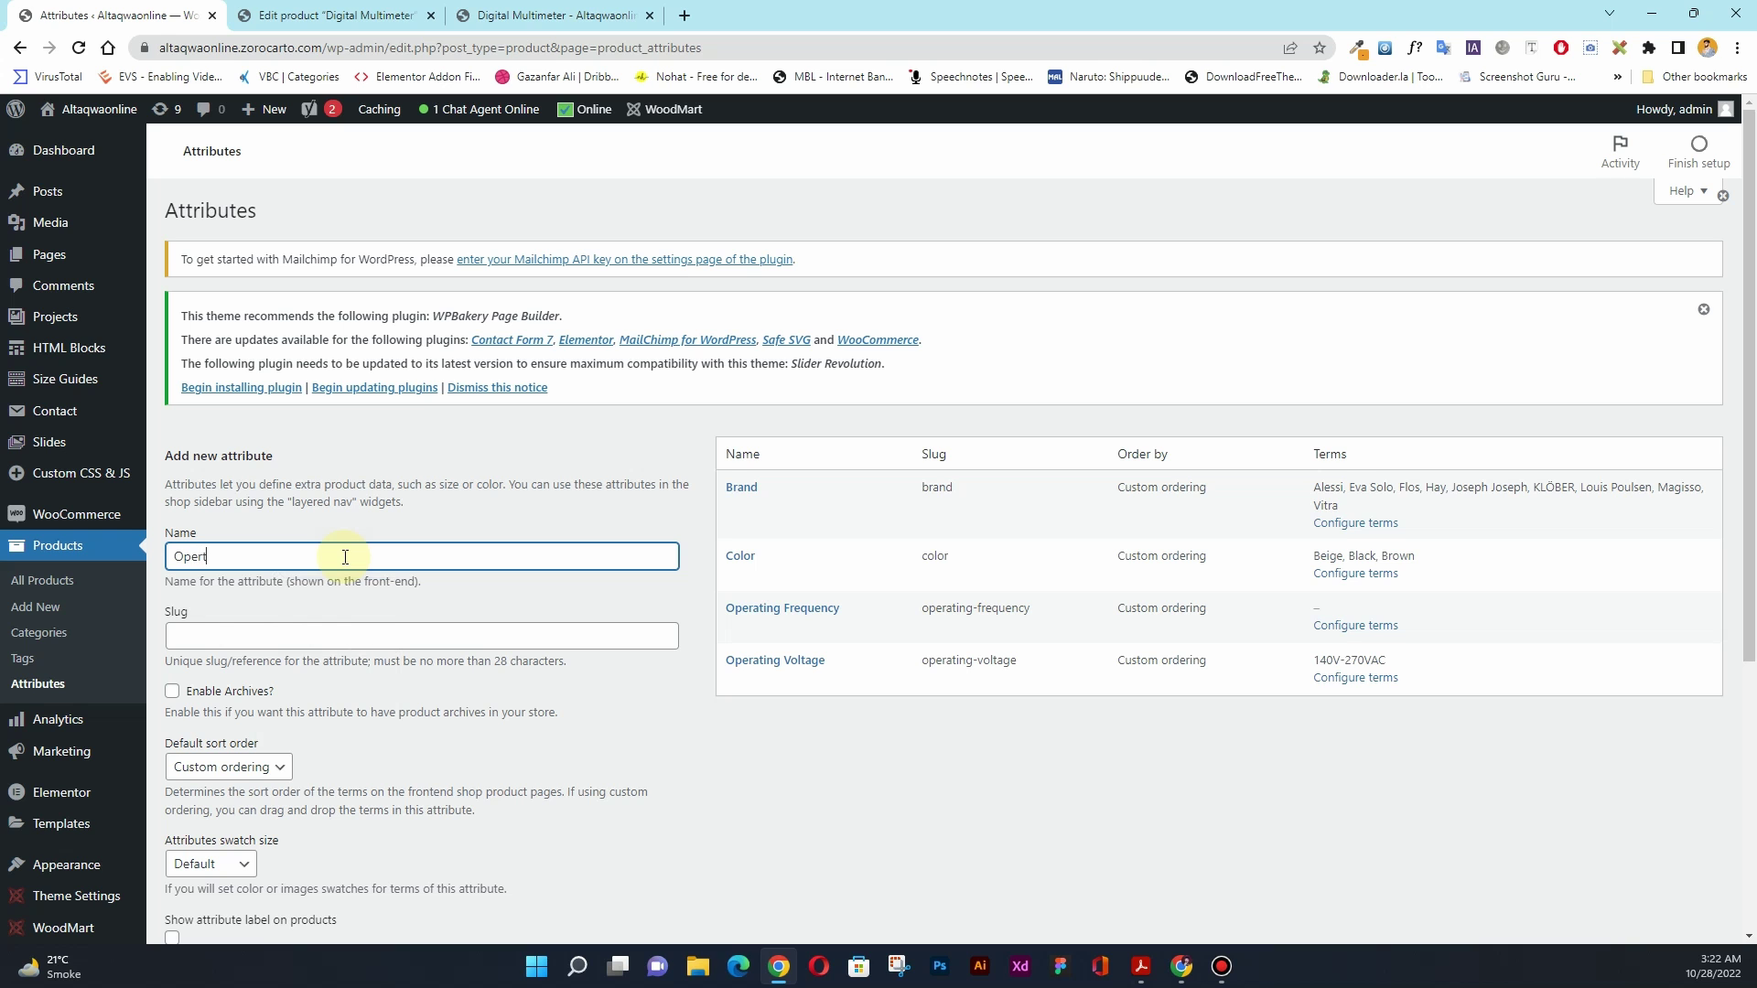
{"action": "type", "text": "ing power"}
{"action": "scroll", "coordinate": [345, 557], "scroll_direction": "down", "scroll_amount": 5}
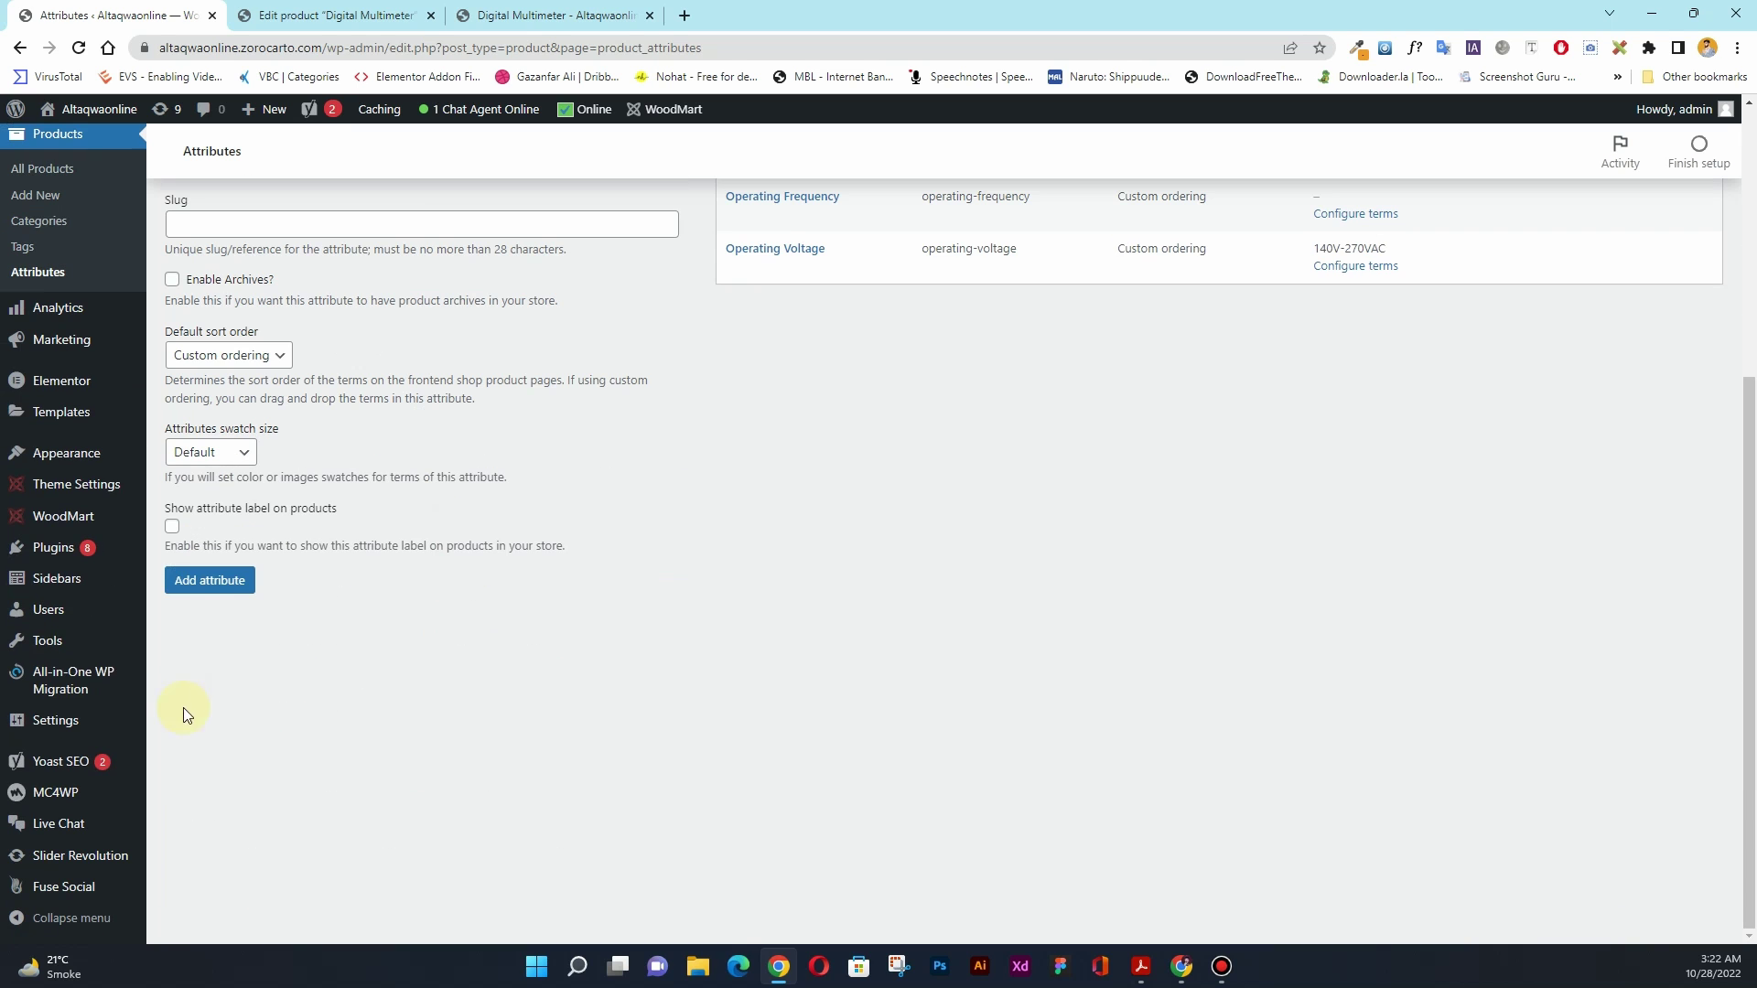
{"action": "left_click", "coordinate": [220, 580]}
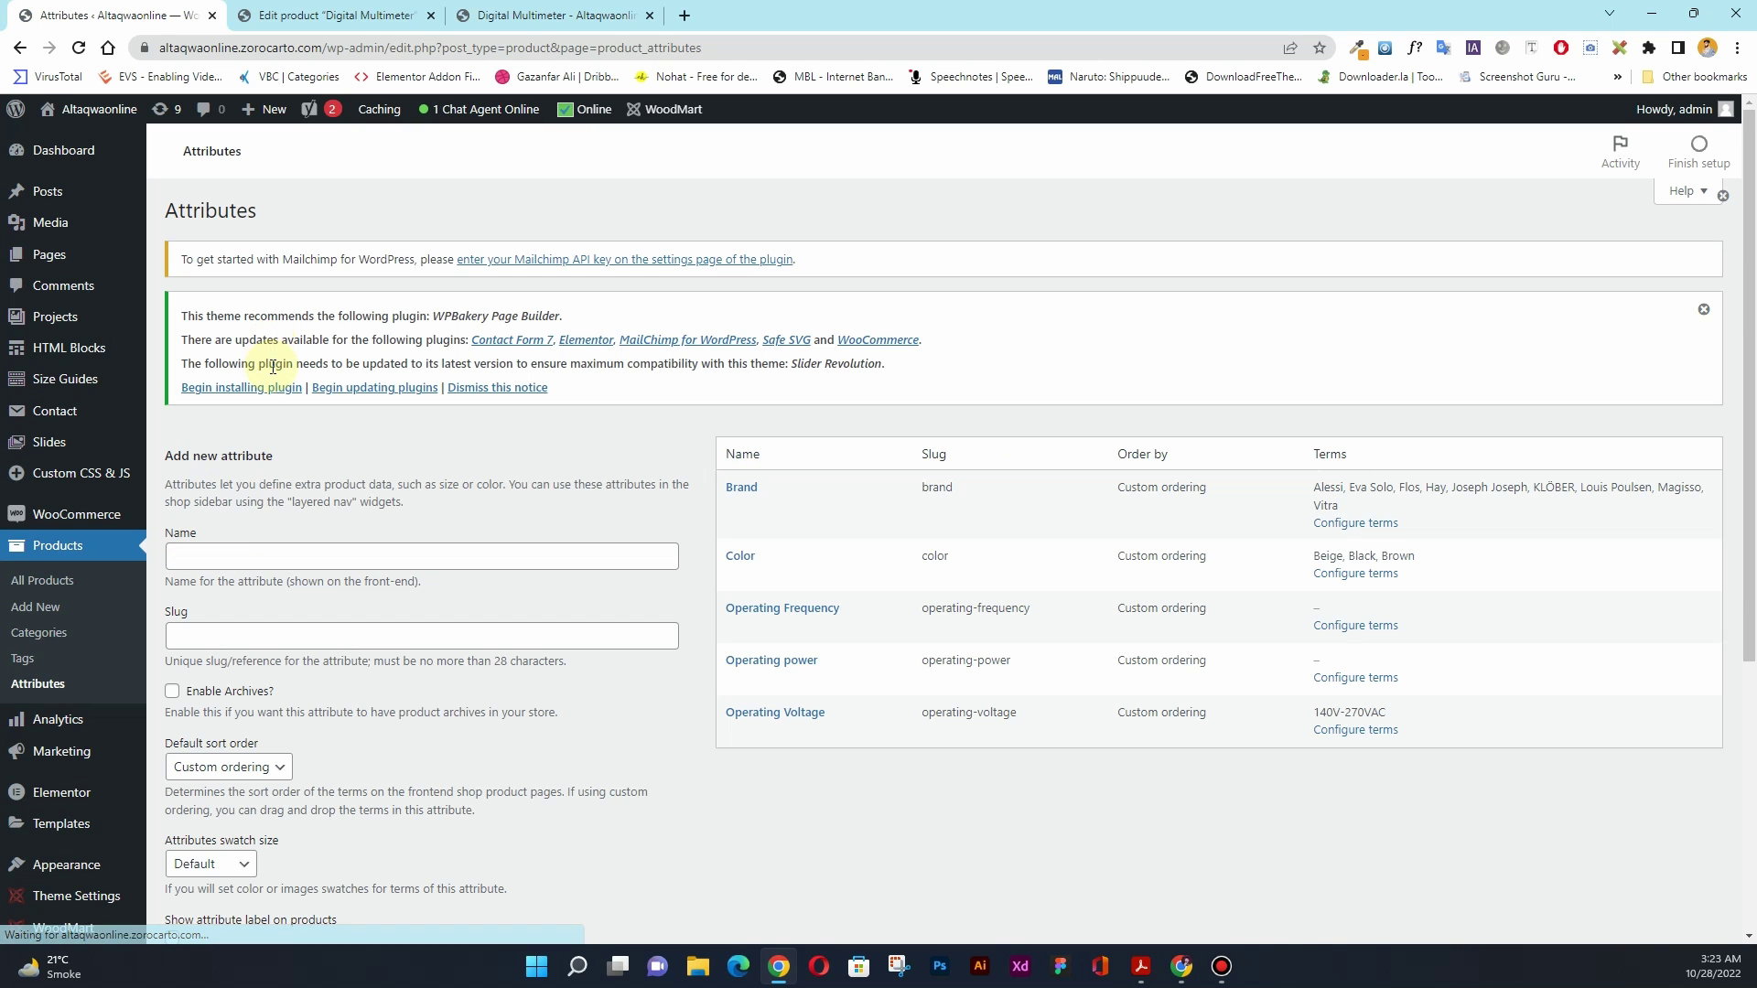
- Add a new product attribute named "Operating Temperature", leaving its other settings at their defaults
{"action": "left_click", "coordinate": [272, 553]}
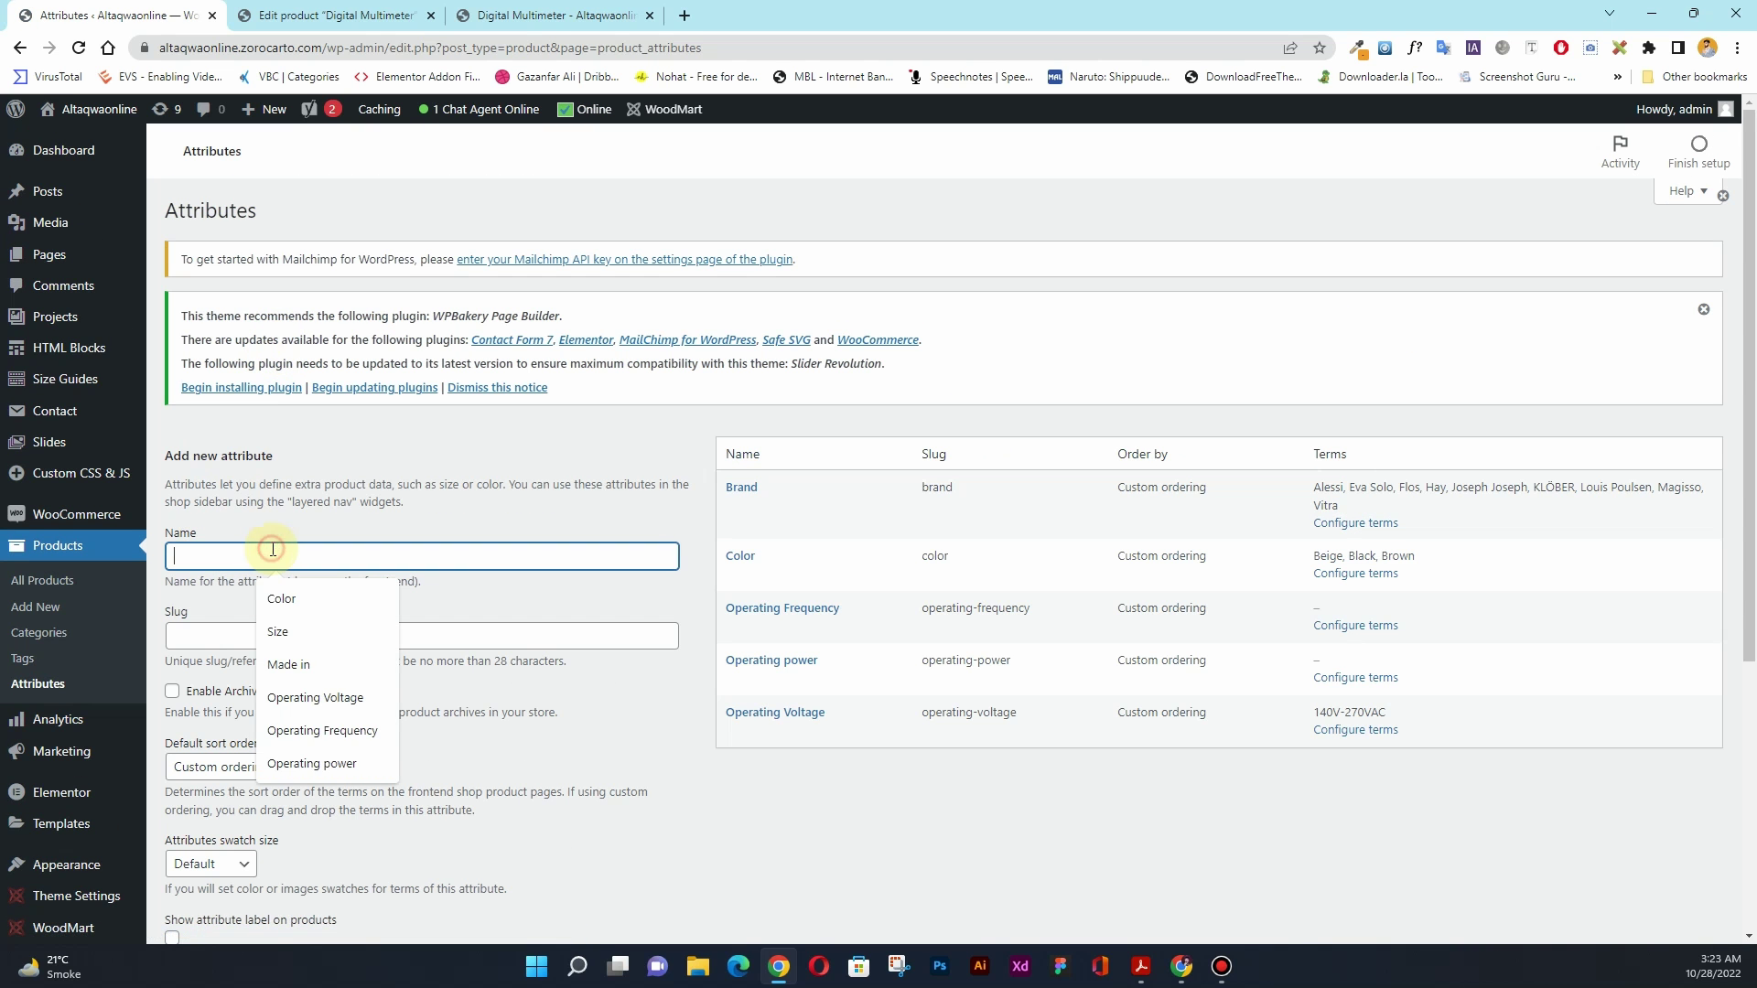
{"action": "type", "text": "Operat"}
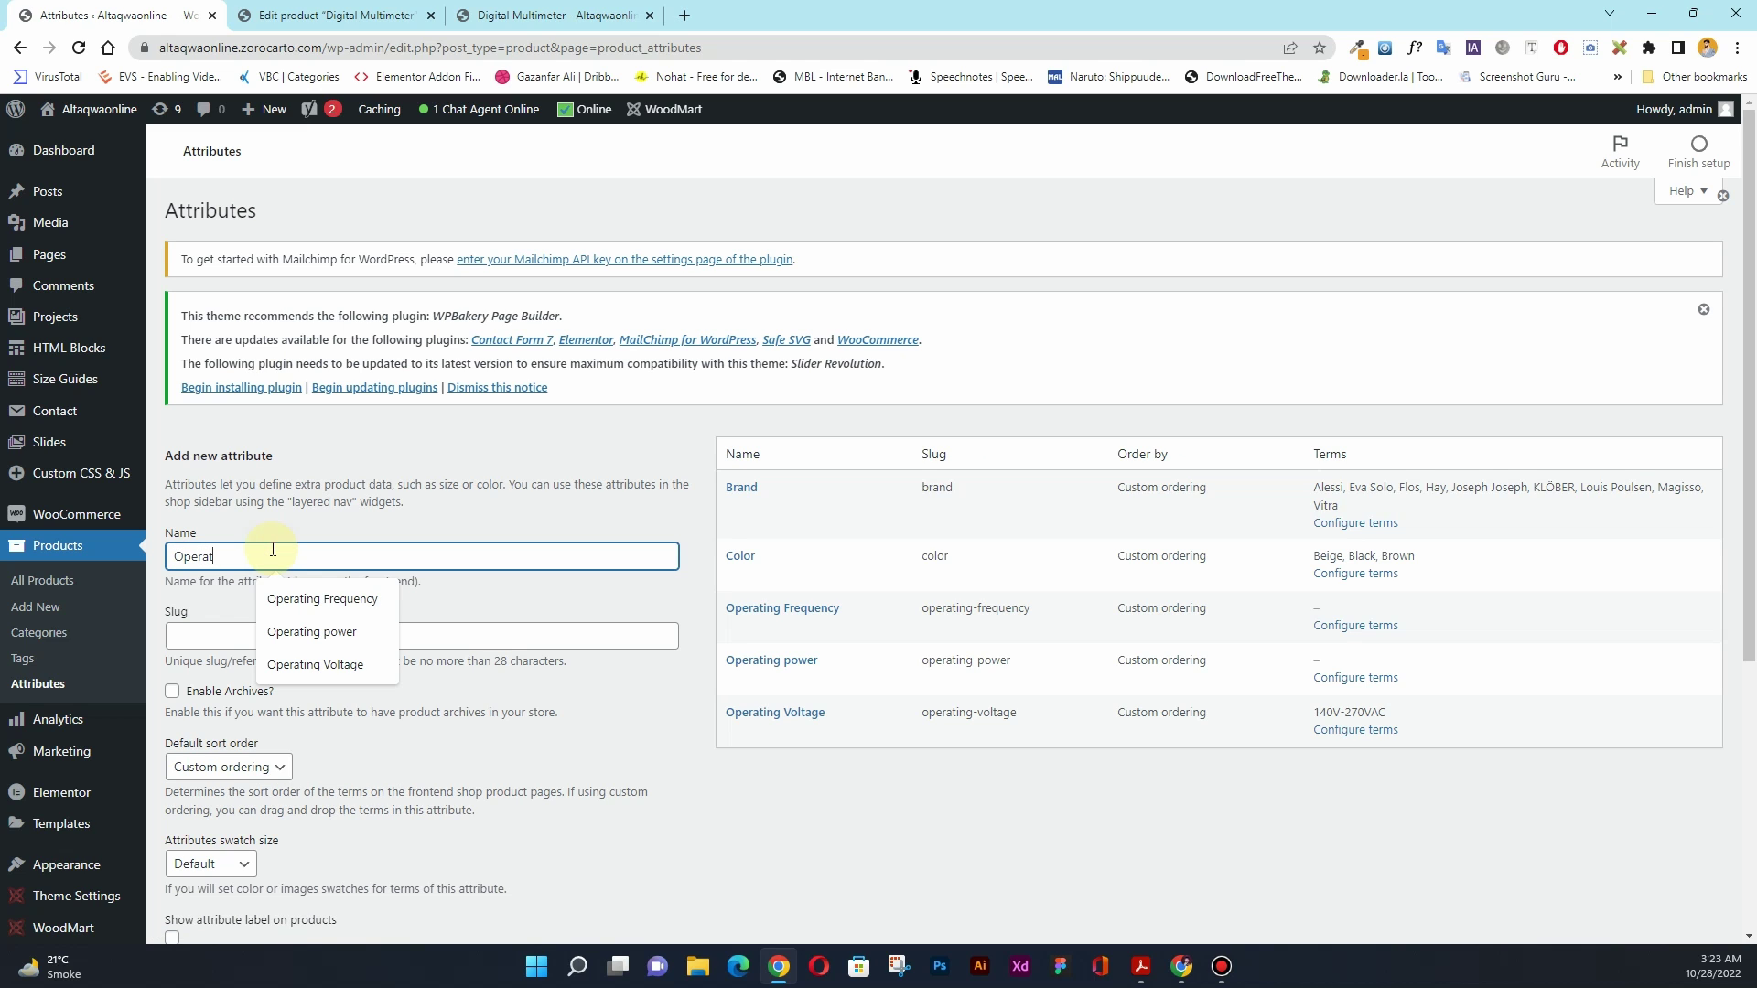
{"action": "type", "text": "ing Tem"}
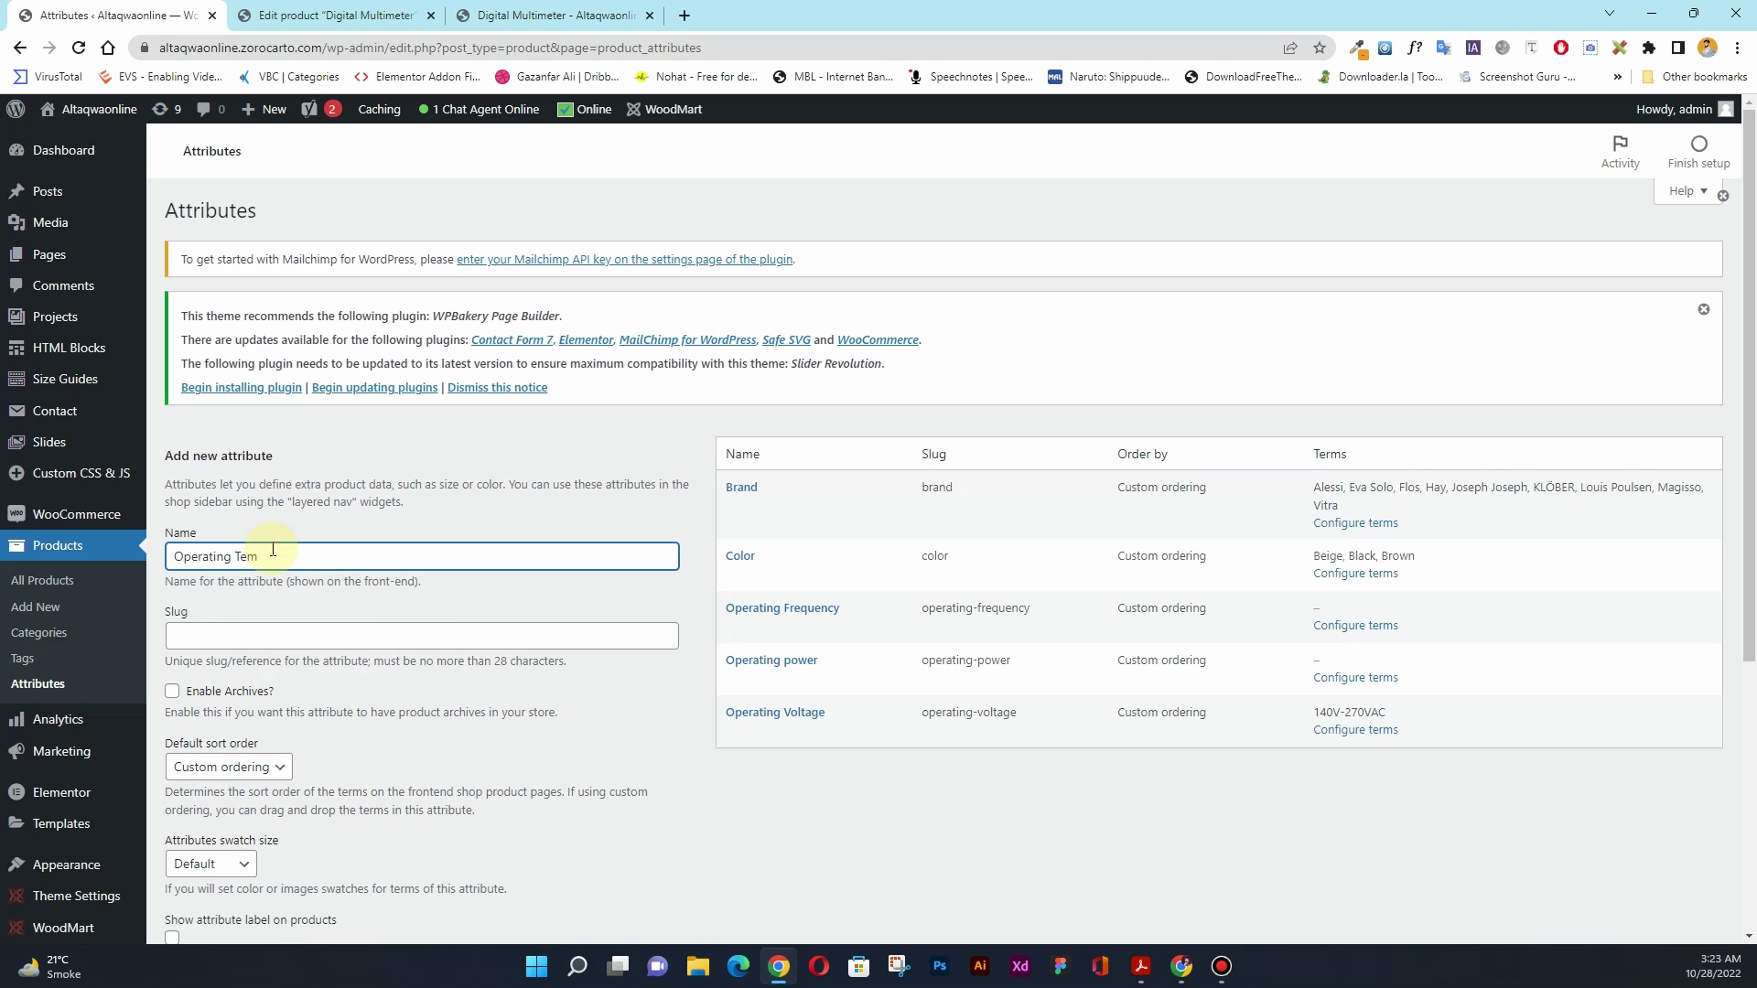
{"action": "type", "text": "perature"}
{"action": "scroll", "coordinate": [360, 540], "scroll_direction": "down", "scroll_amount": 5}
{"action": "left_click", "coordinate": [231, 582]}
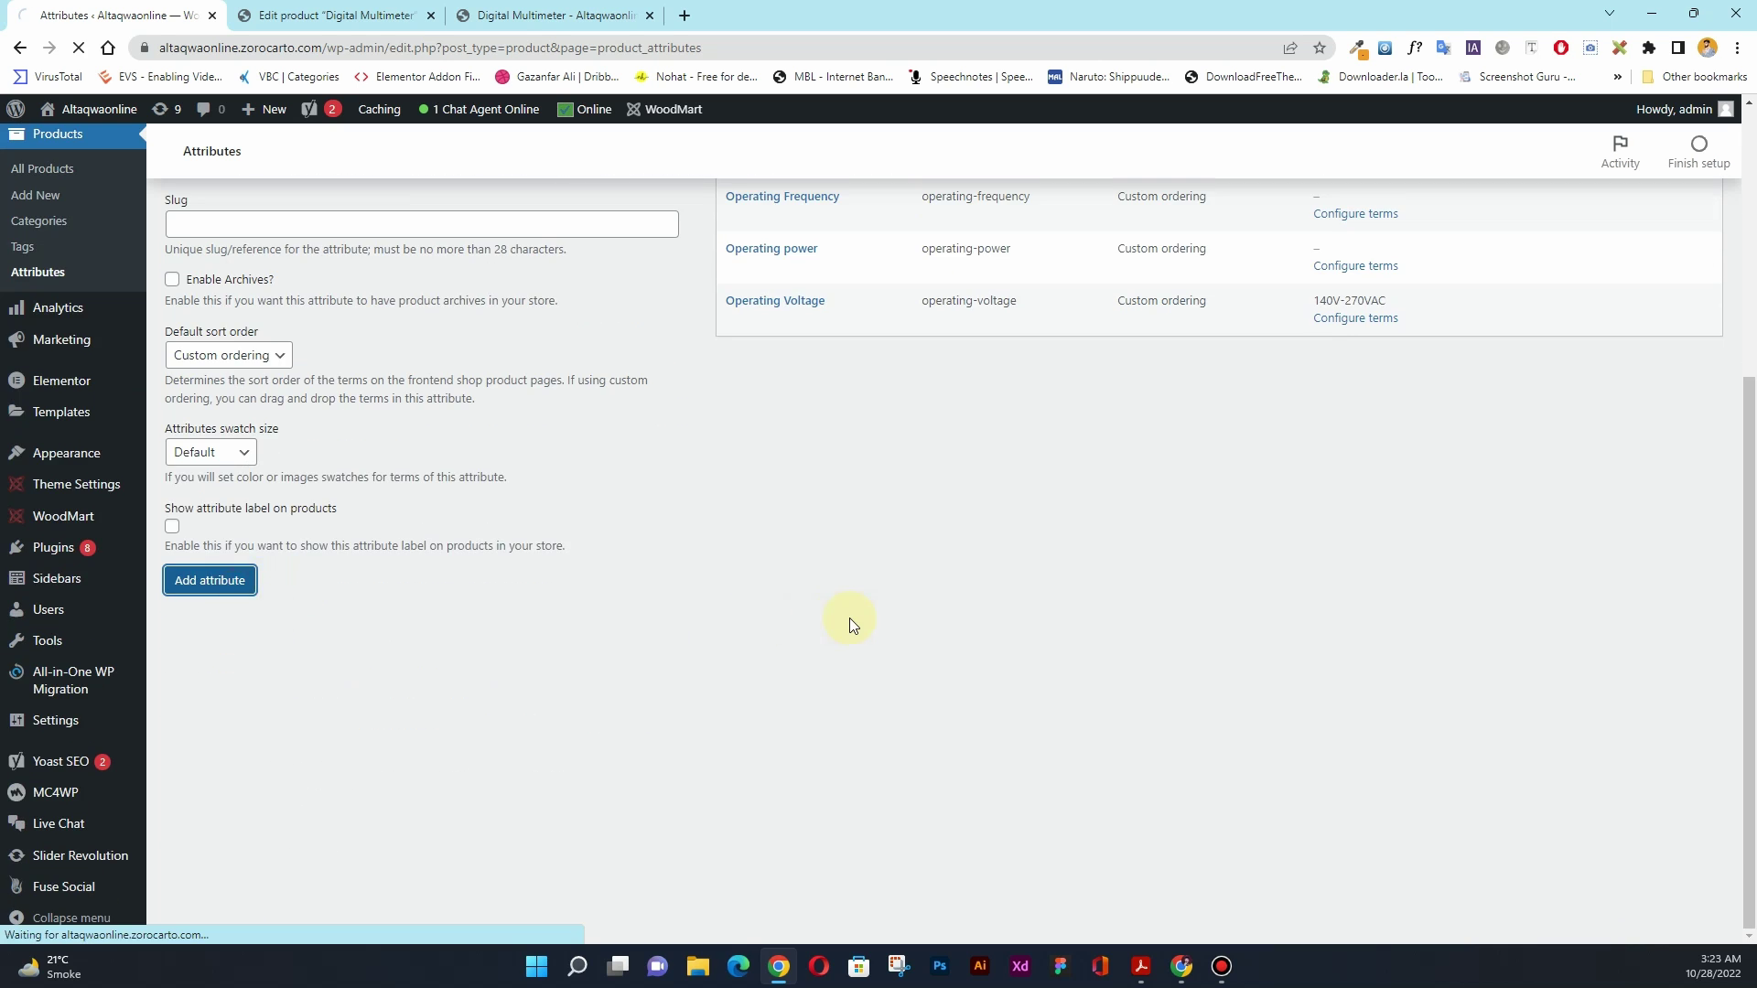
- Add a new product attribute named "Current Measuring Range", leaving its other settings at their defaults
{"action": "left_click", "coordinate": [229, 346]}
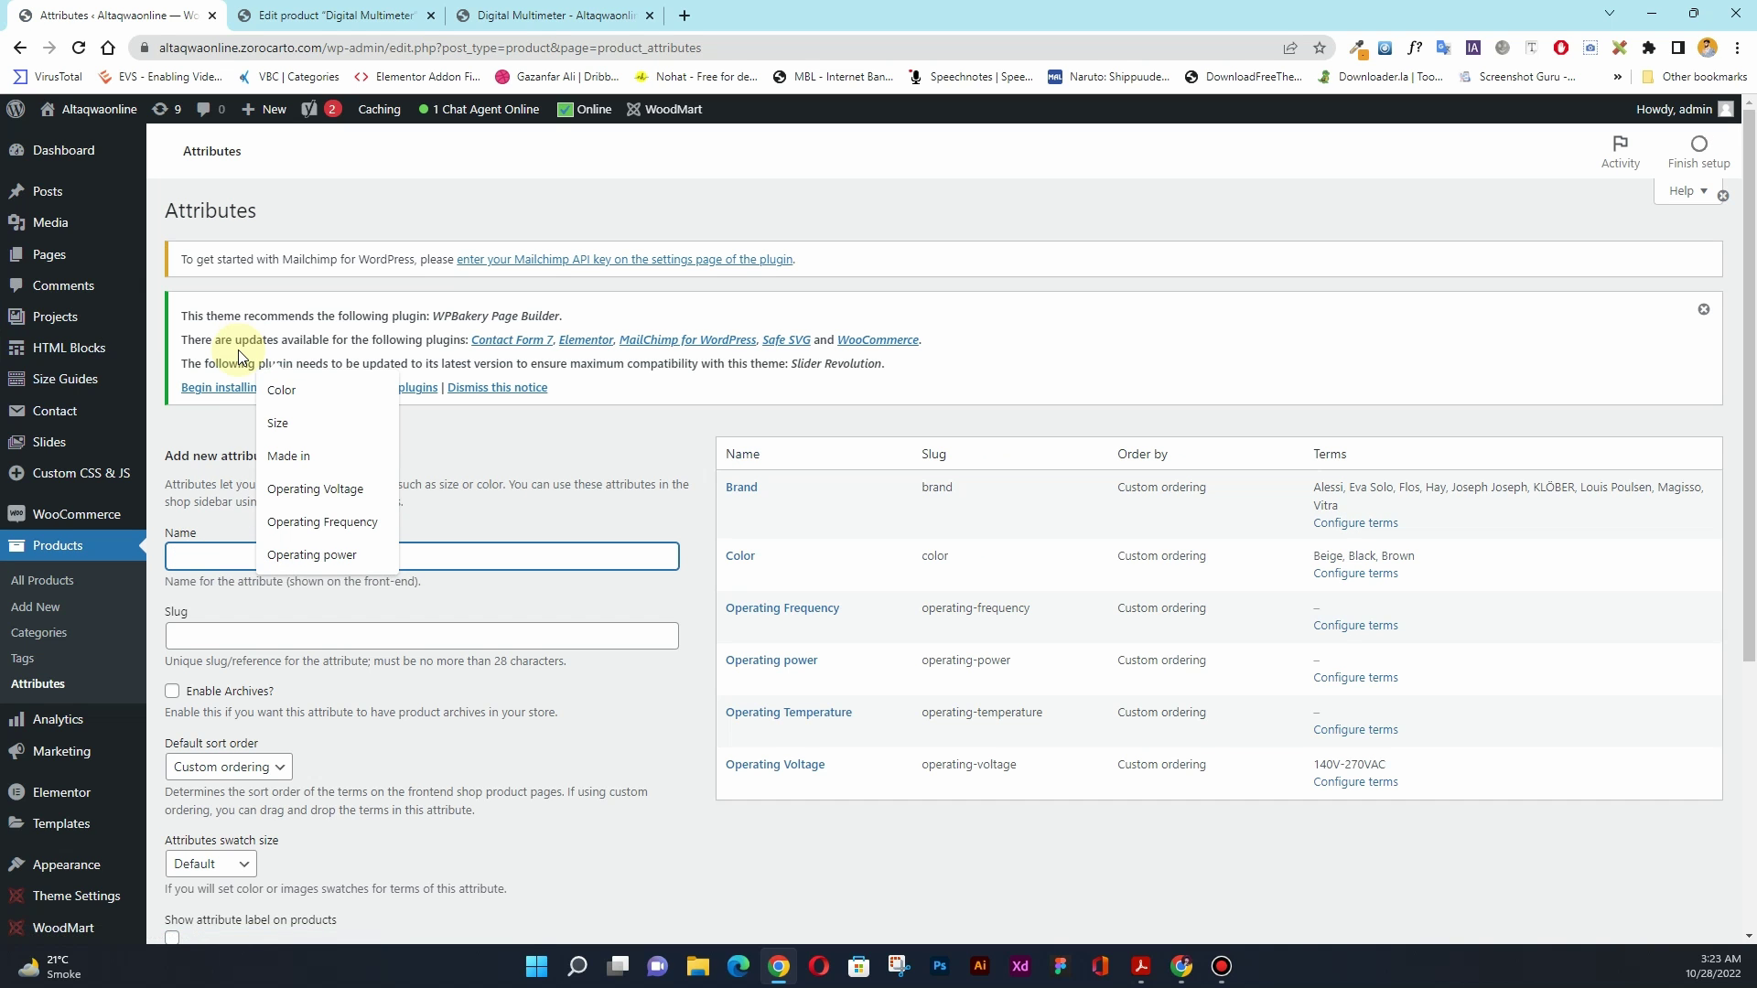
{"action": "type", "text": "Current M"}
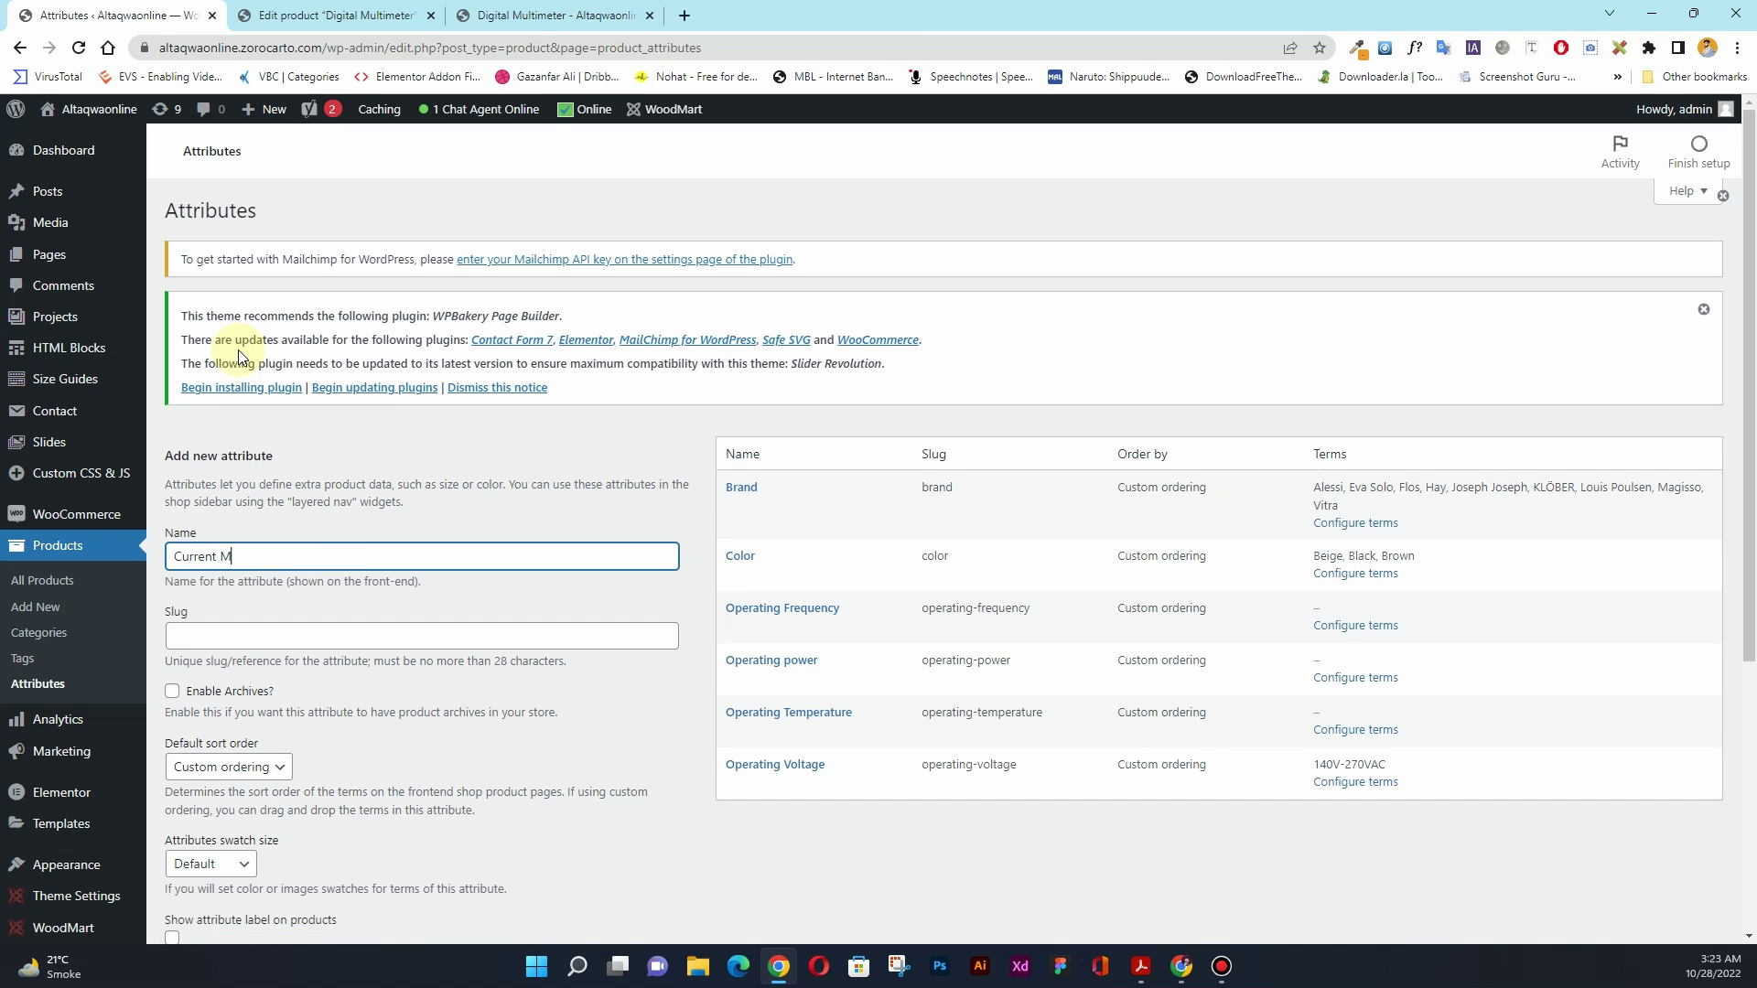
{"action": "type", "text": "easuring Range"}
{"action": "scroll", "coordinate": [239, 439], "scroll_direction": "down", "scroll_amount": 5}
{"action": "left_click", "coordinate": [214, 582]}
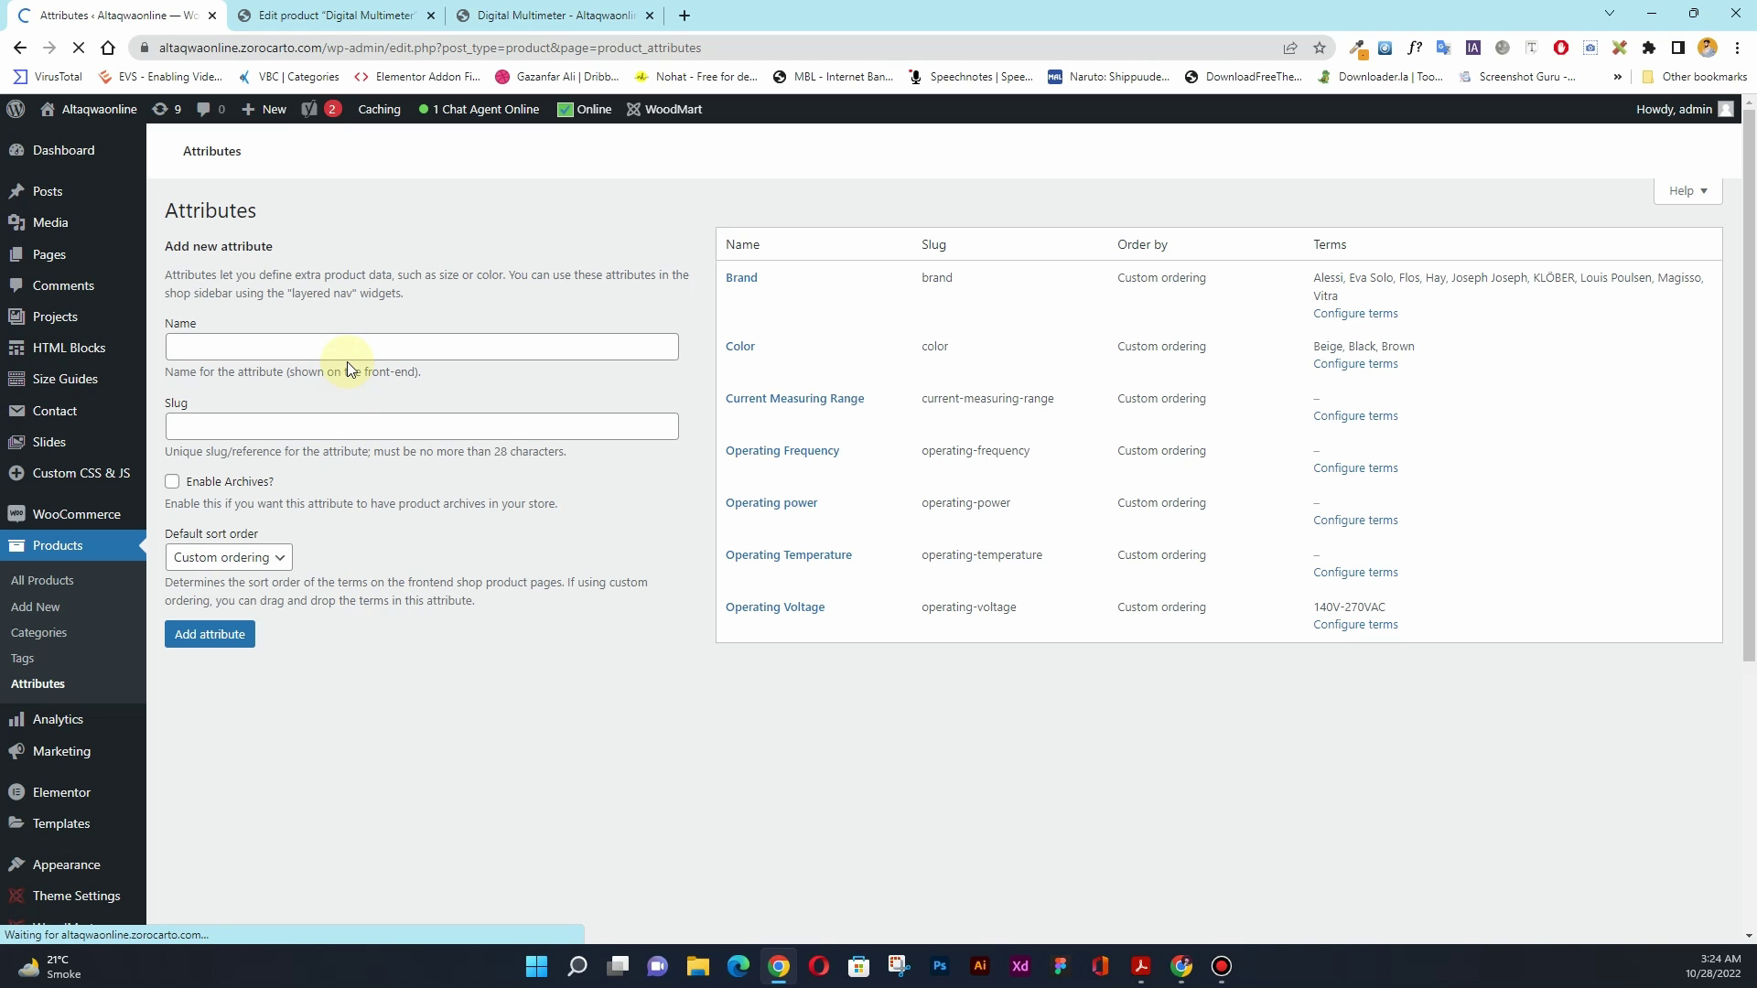
- Add a new product attribute named "Current Transformer", leaving its other settings at their defaults
{"action": "left_click", "coordinate": [348, 347]}
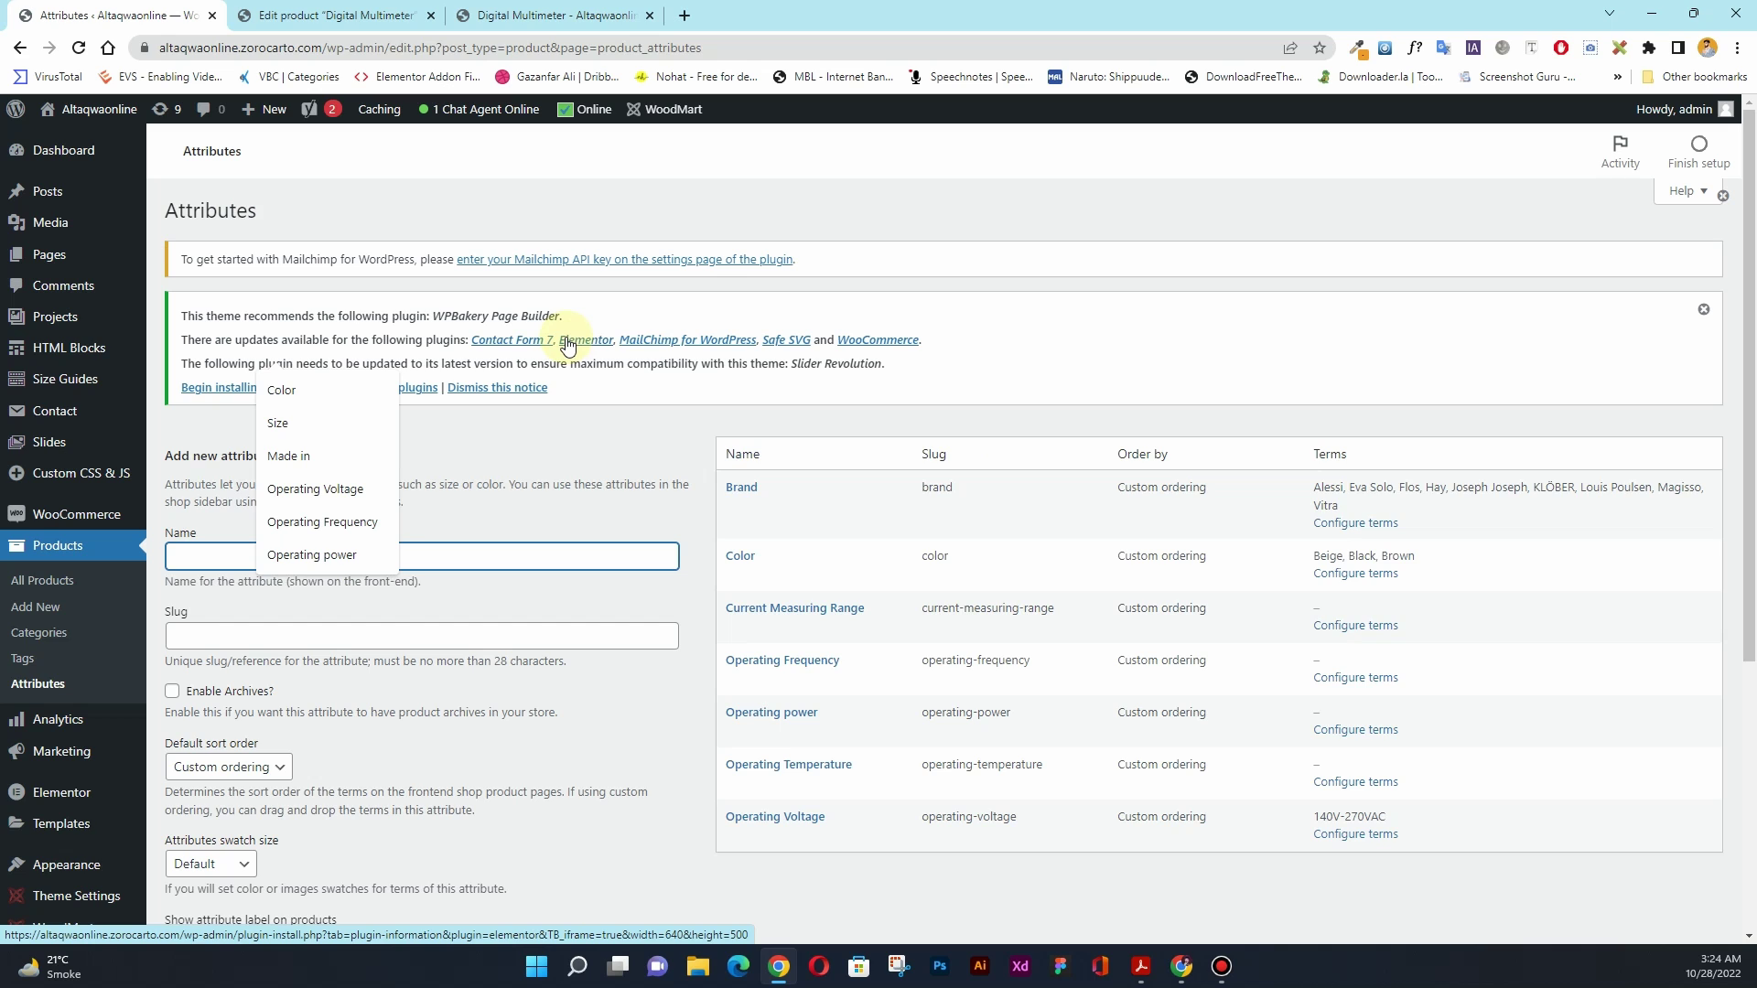
{"action": "type", "text": "Cuur"}
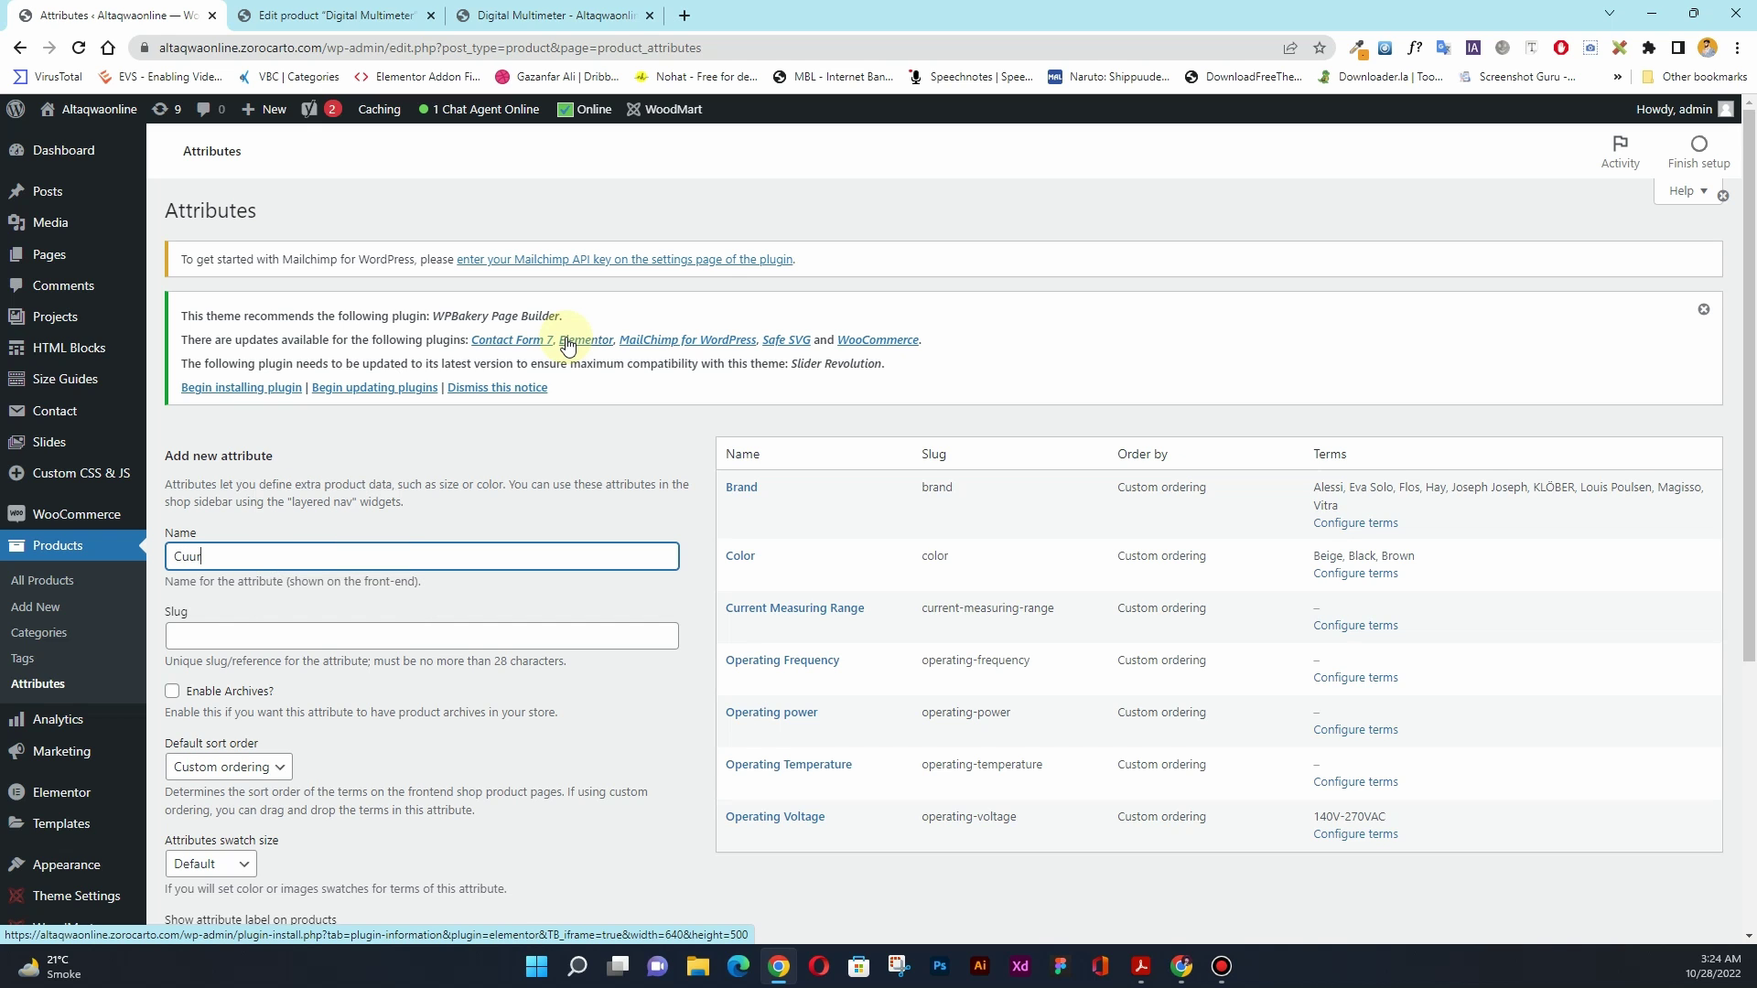
{"action": "type", "text": "r"}
{"action": "key", "text": "BackSpace"}
{"action": "type", "text": "rrent Transformer"}
{"action": "scroll", "coordinate": [507, 492], "scroll_direction": "down", "scroll_amount": 3}
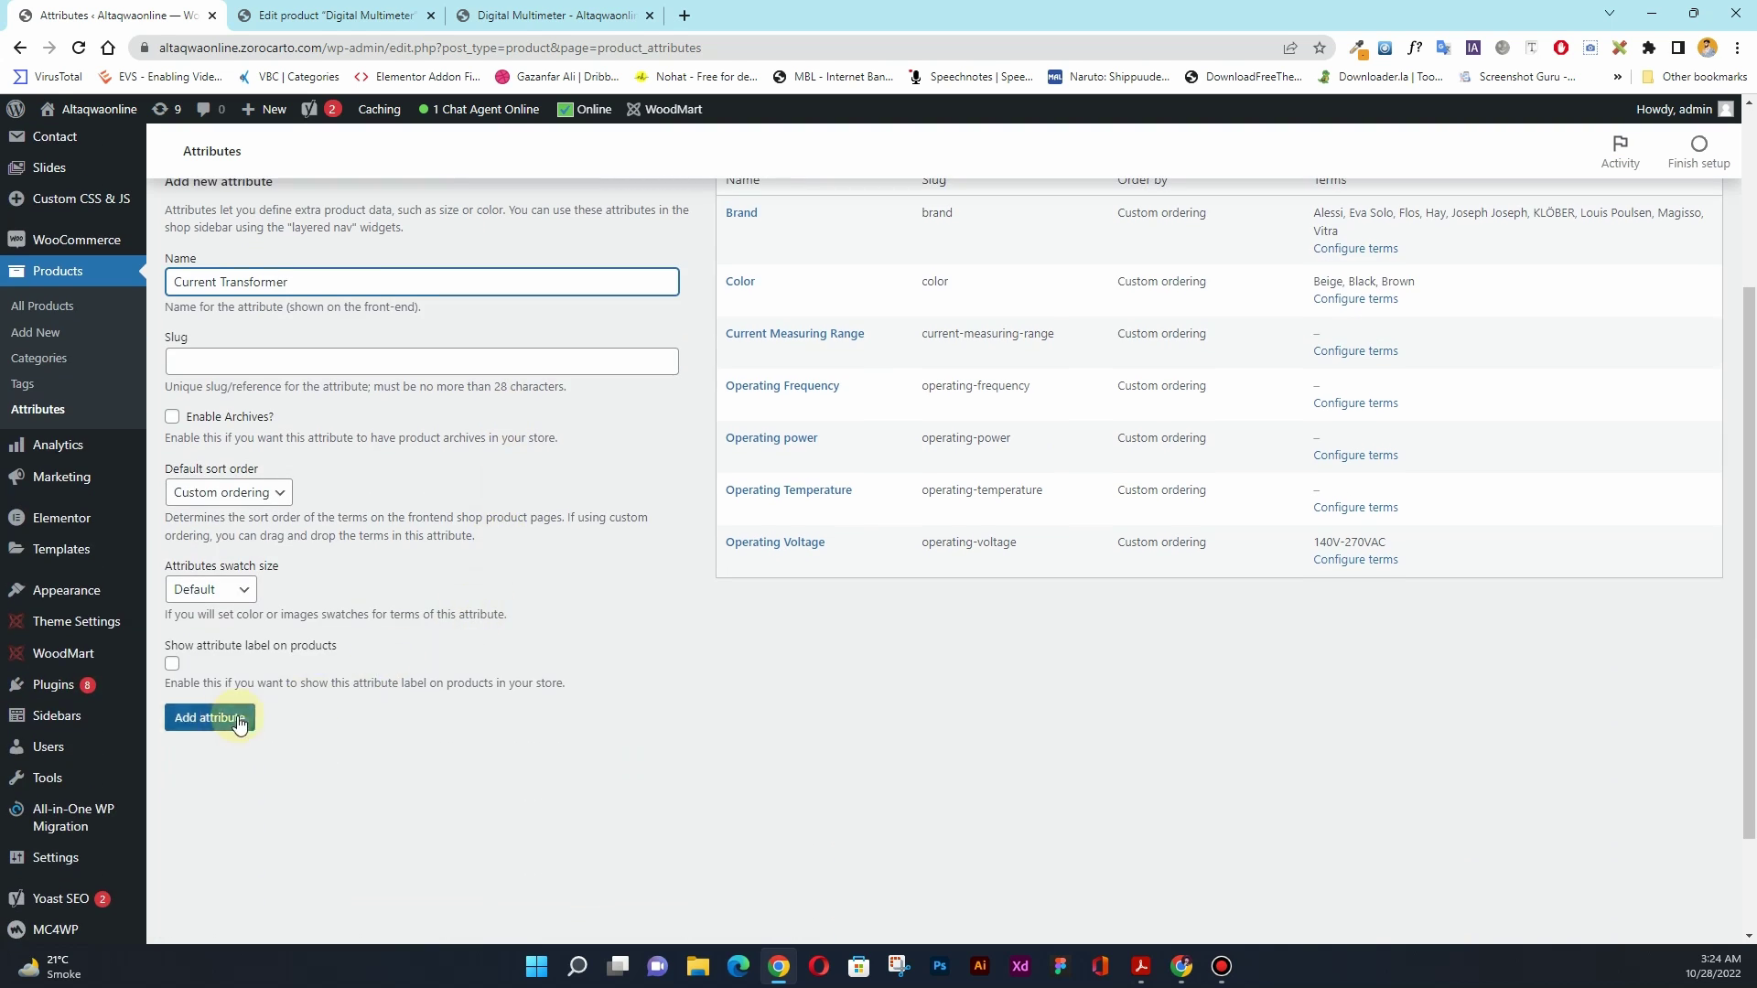
{"action": "left_click", "coordinate": [240, 723]}
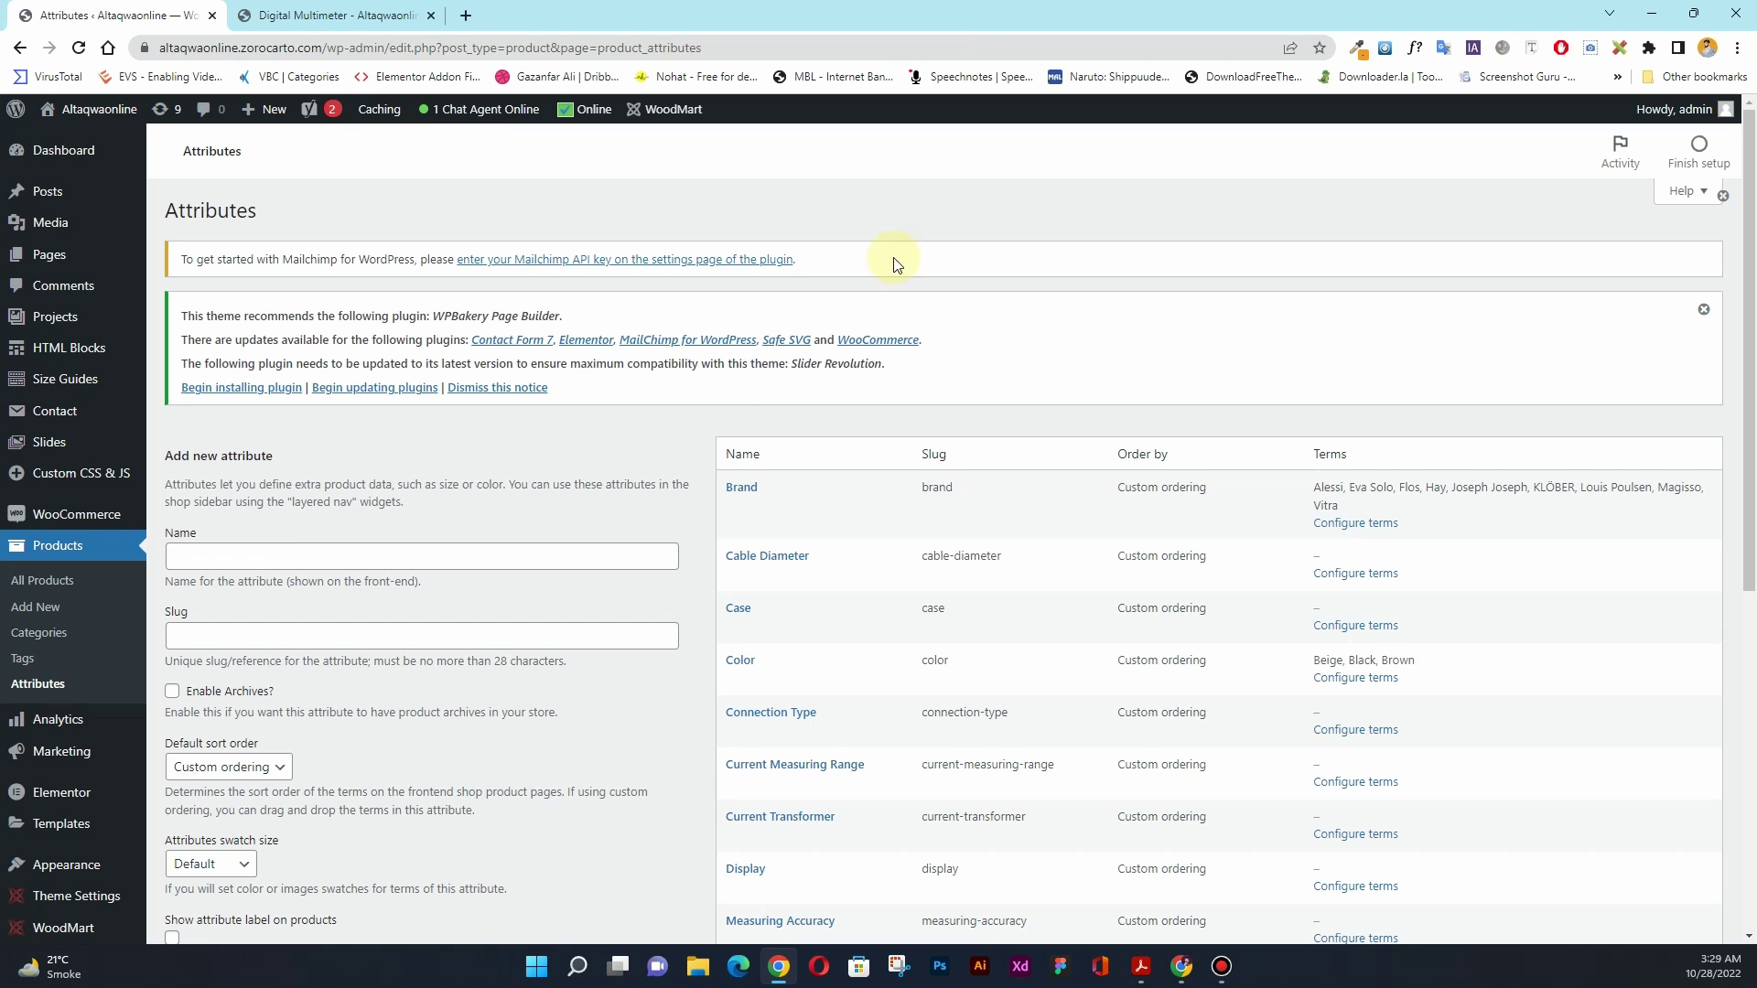
- Configure the terms of the Operating power attribute by adding a new term named "<6VA"
{"action": "scroll", "coordinate": [679, 615], "scroll_direction": "down", "scroll_amount": 3}
{"action": "scroll", "coordinate": [678, 614], "scroll_direction": "down", "scroll_amount": 4}
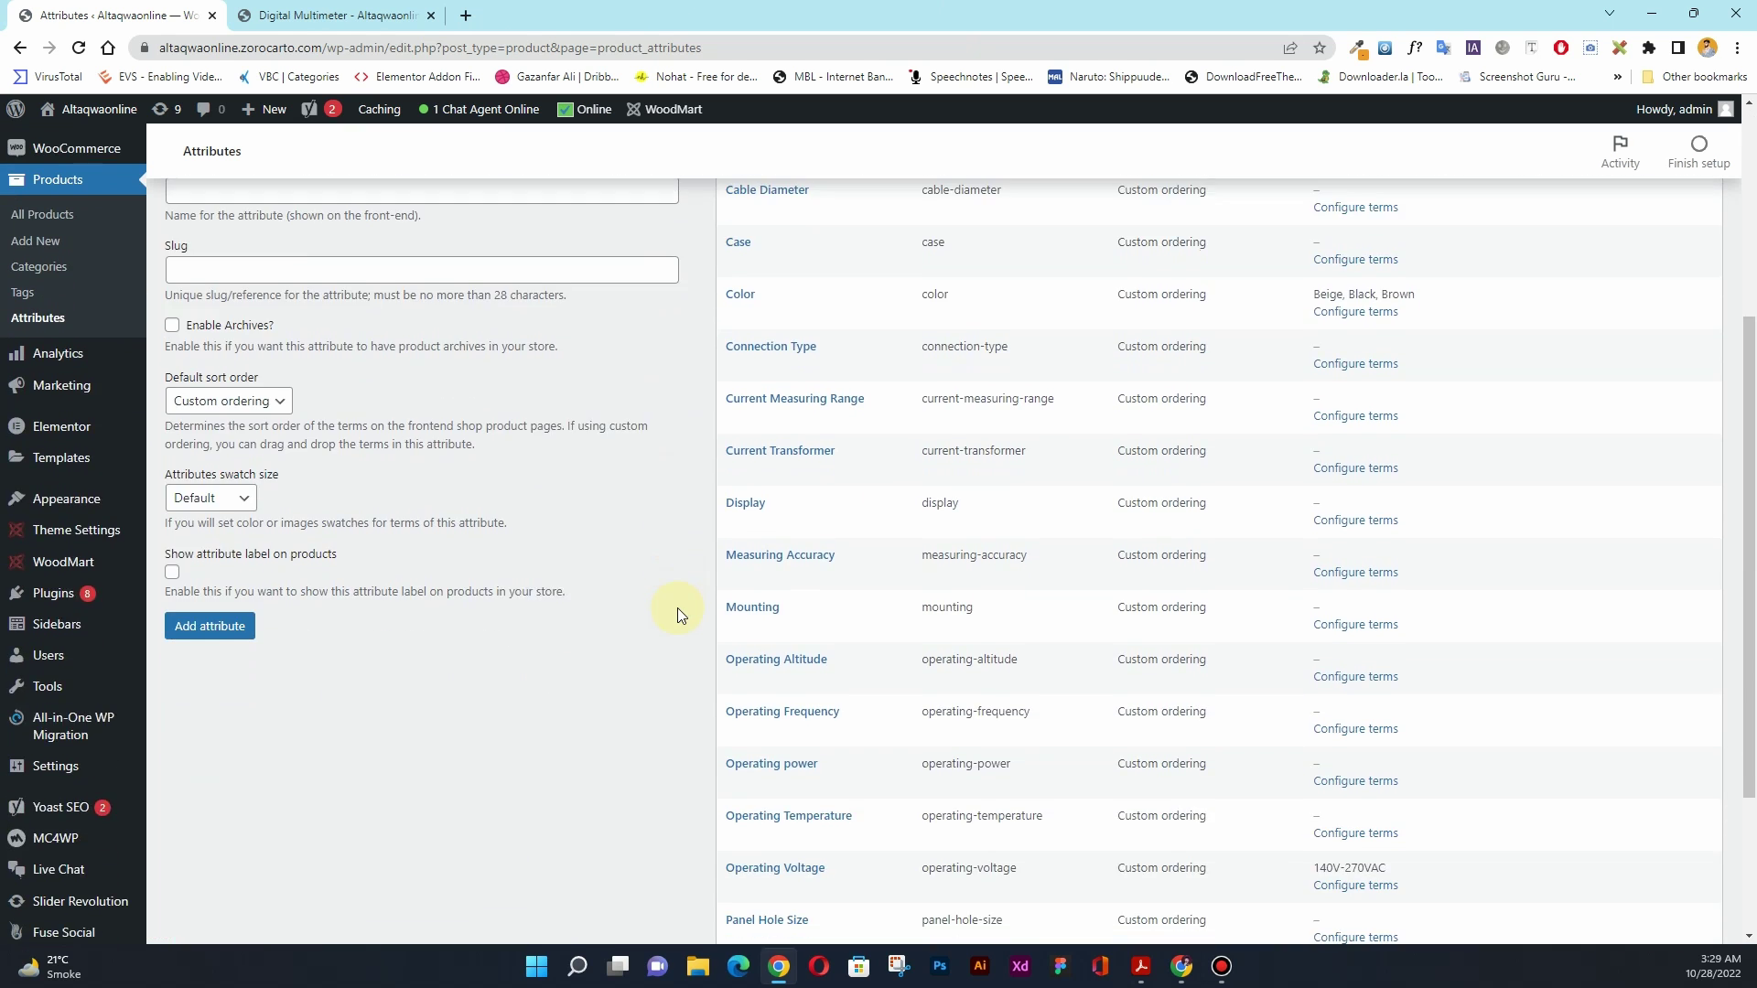
{"action": "scroll", "coordinate": [677, 608], "scroll_direction": "up", "scroll_amount": 4}
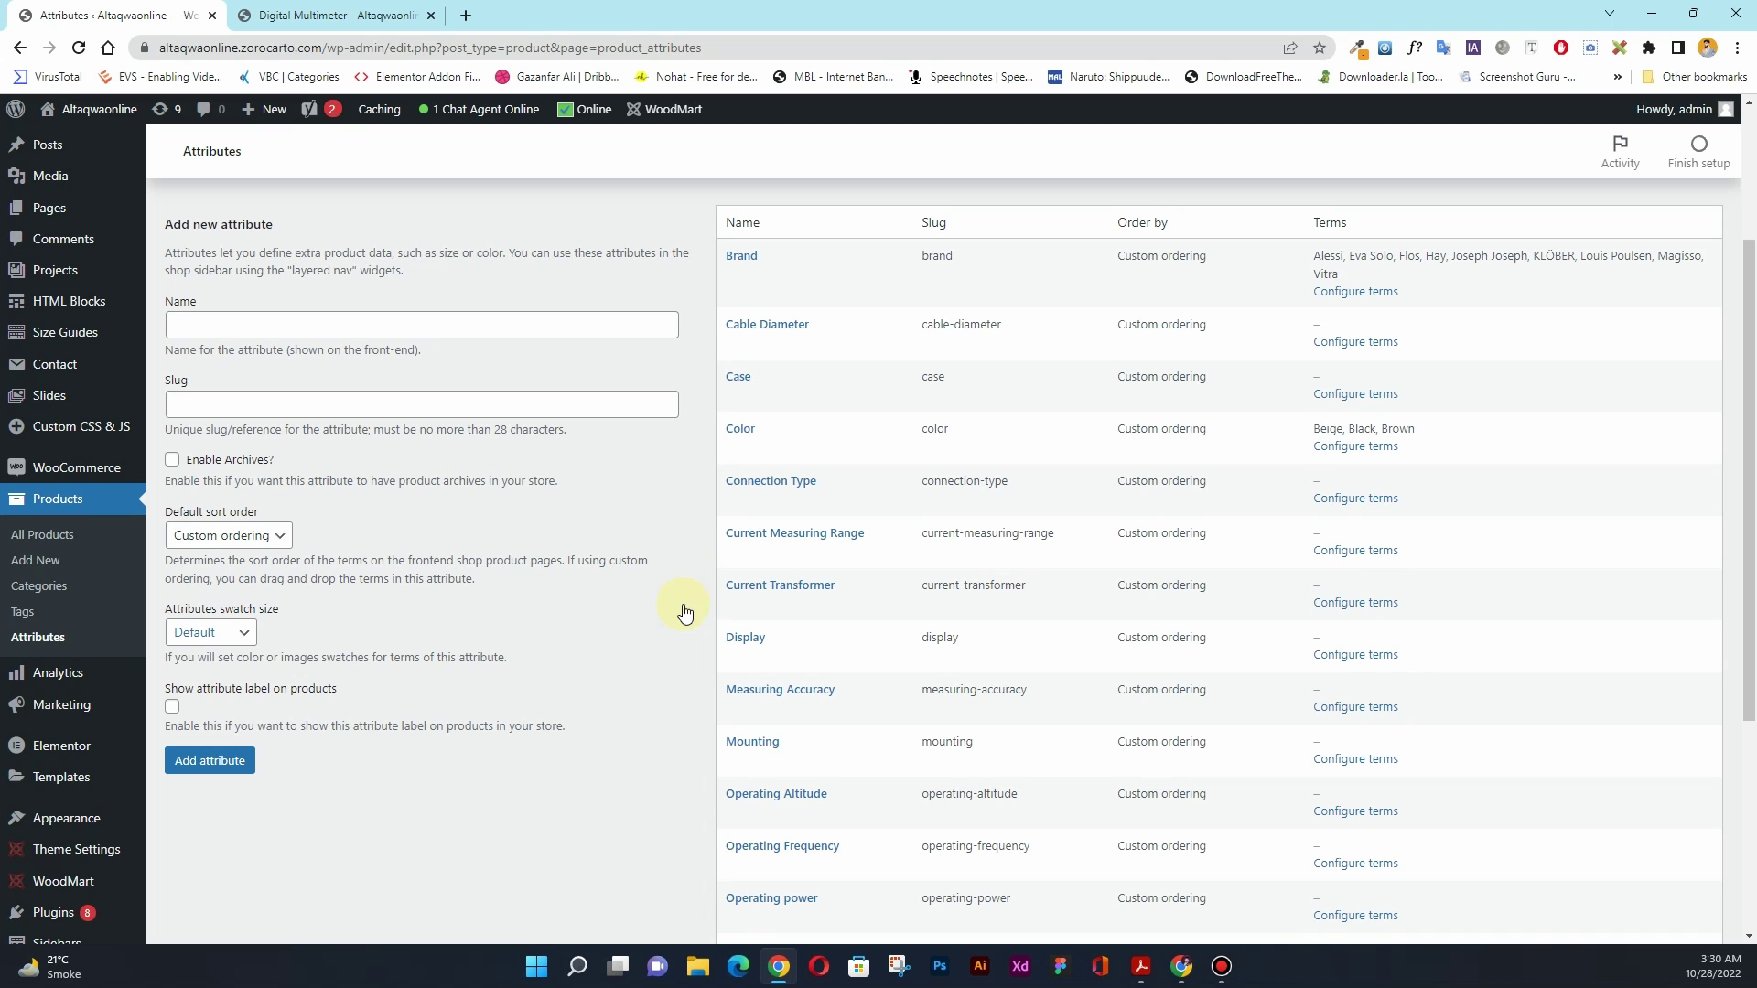
{"action": "scroll", "coordinate": [764, 554], "scroll_direction": "down", "scroll_amount": 1}
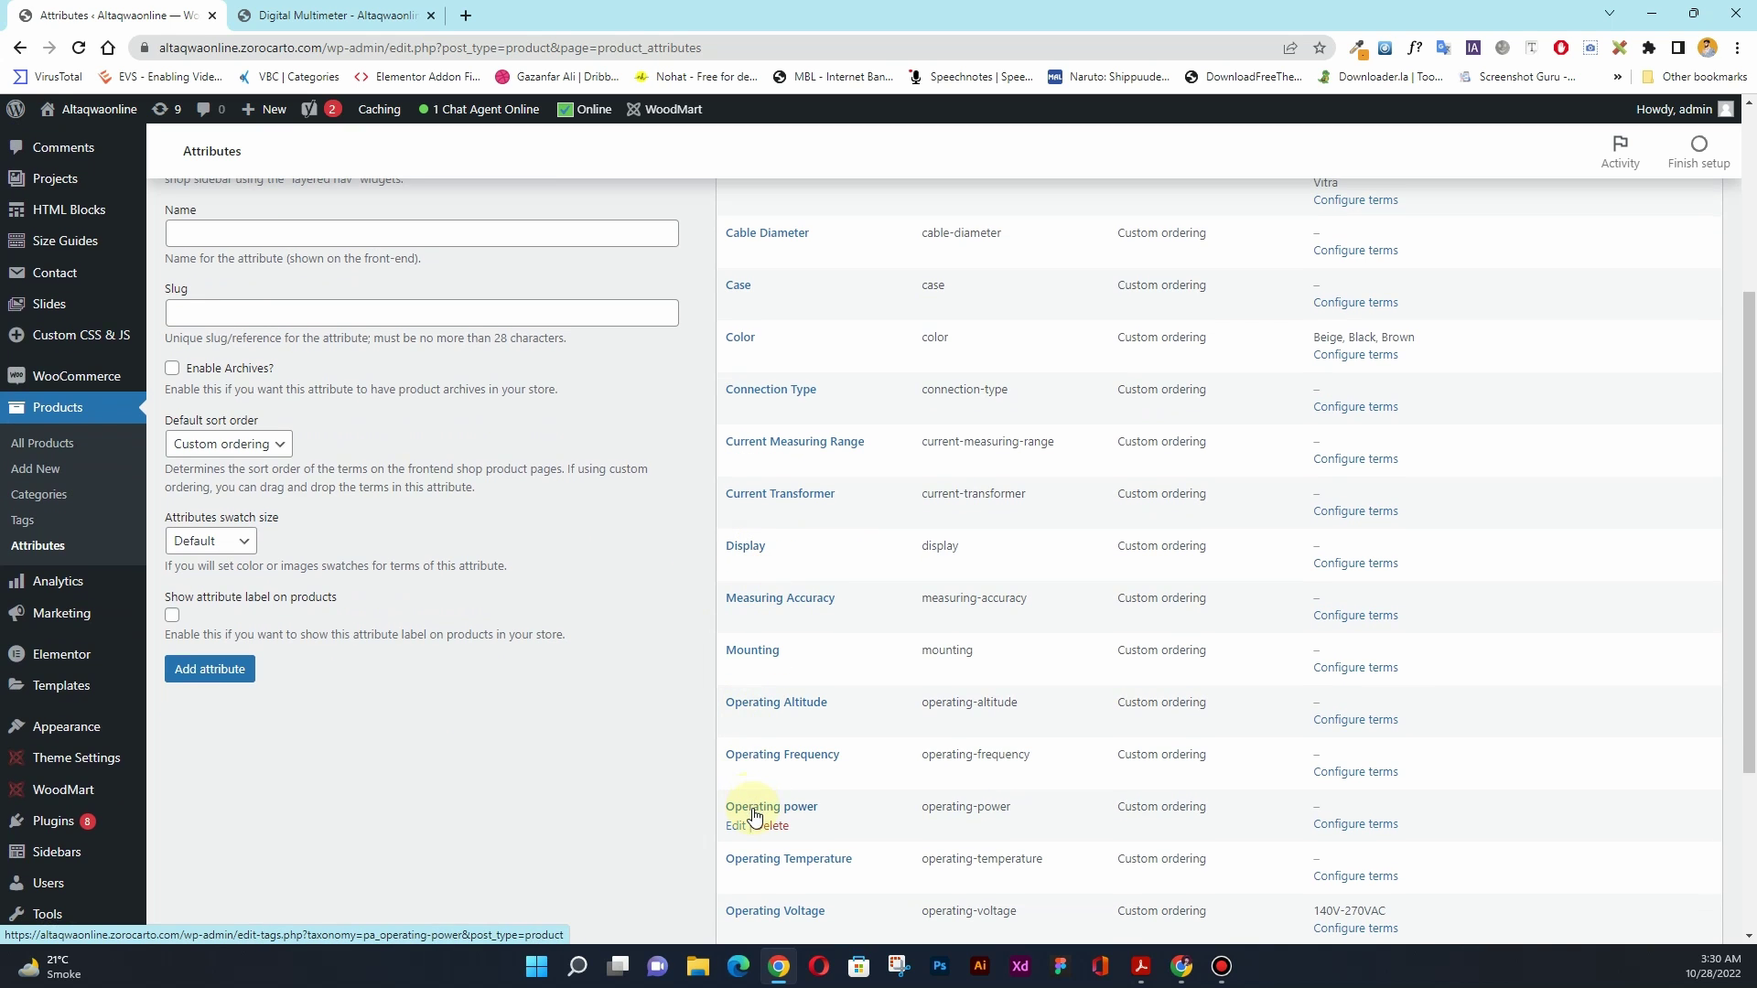
{"action": "left_click", "coordinate": [1360, 827]}
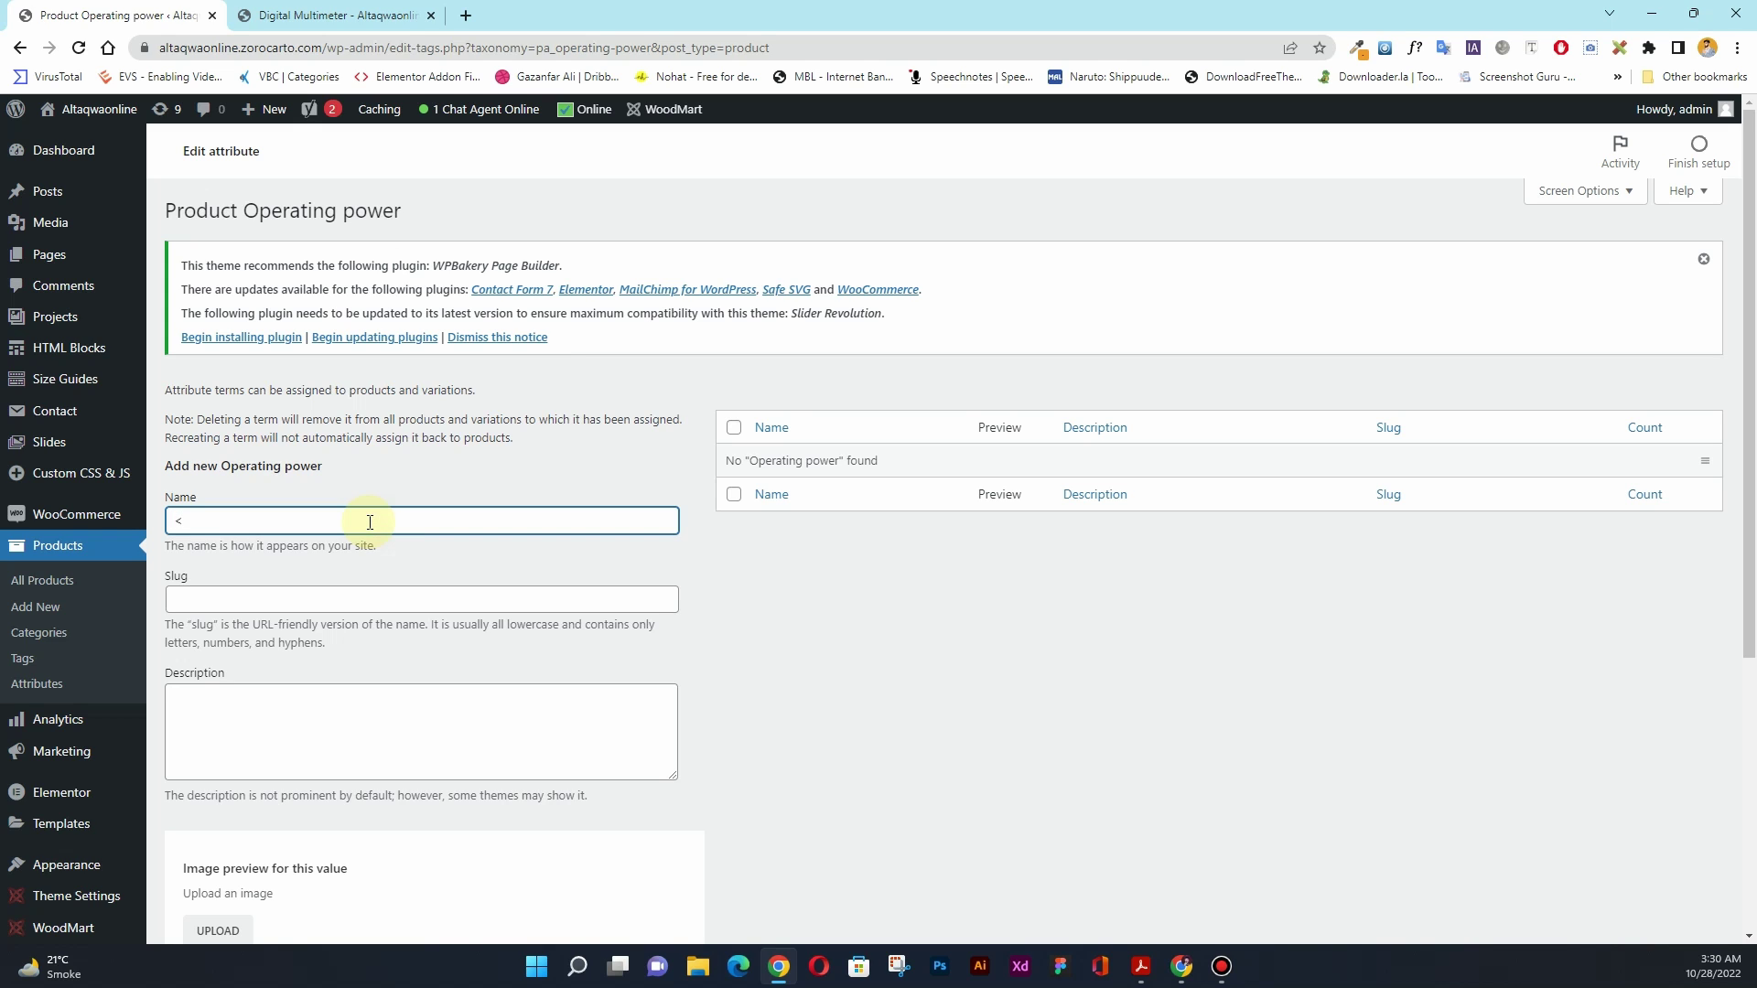
{"action": "type", "text": "6VA"}
{"action": "scroll", "coordinate": [370, 522], "scroll_direction": "down", "scroll_amount": 4}
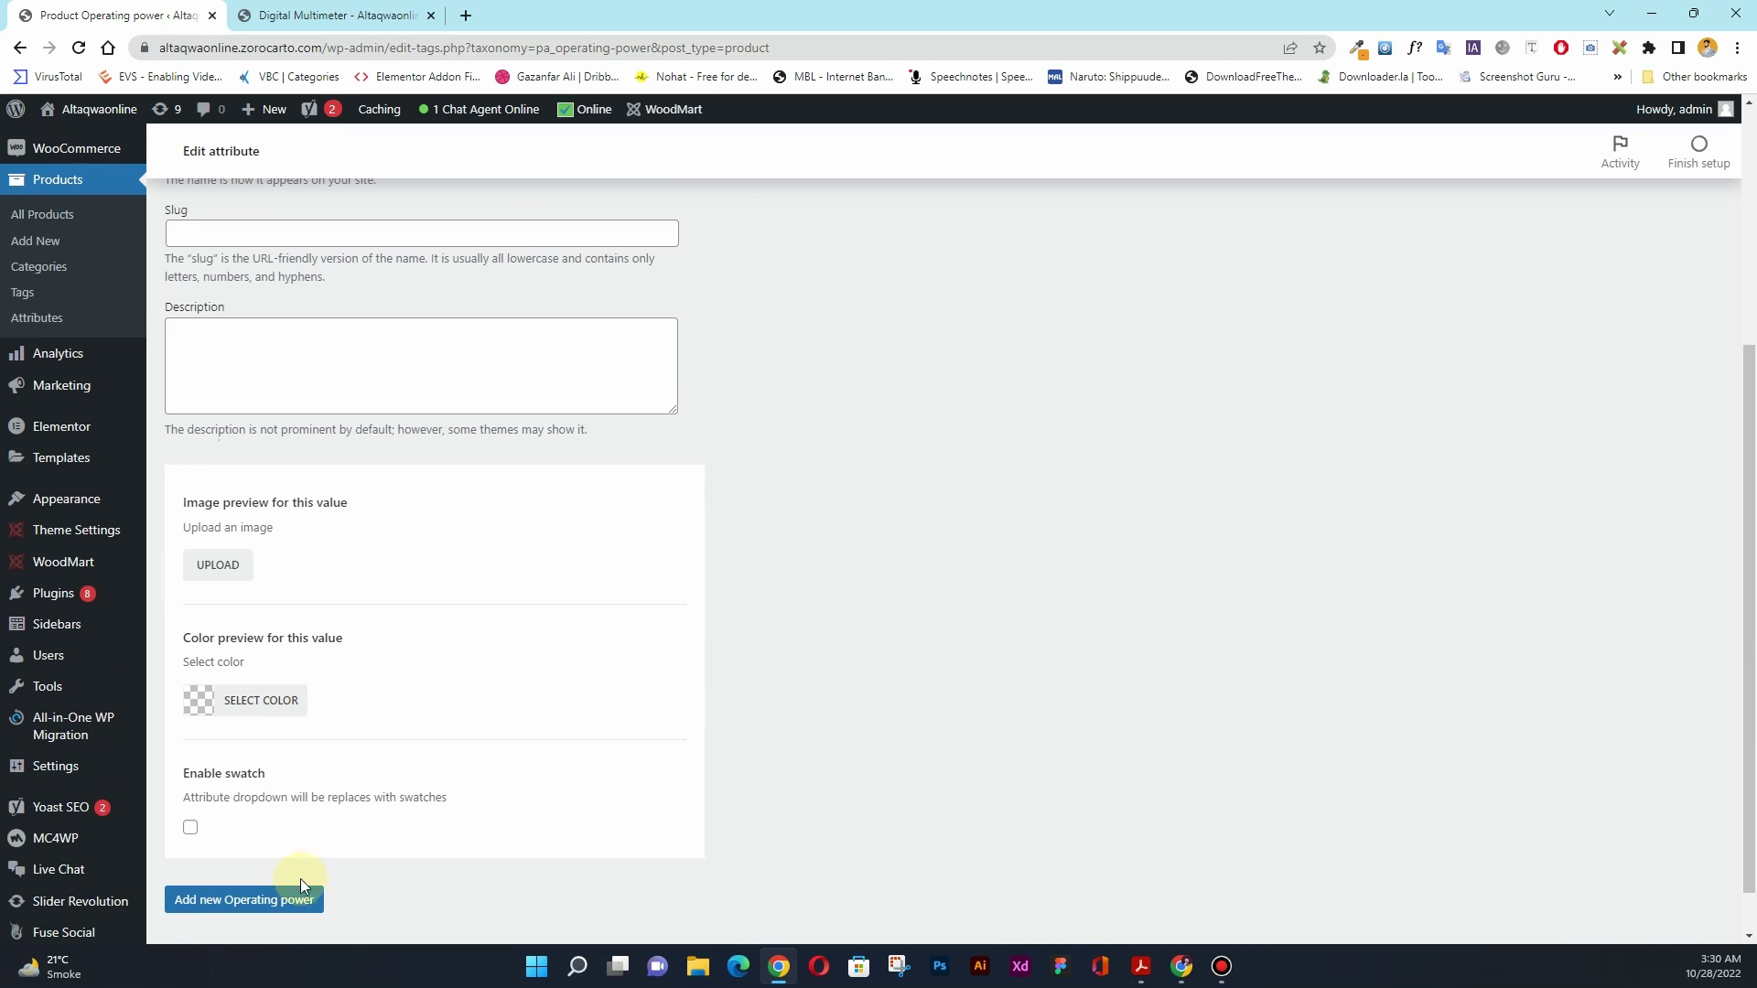
{"action": "left_click", "coordinate": [266, 899]}
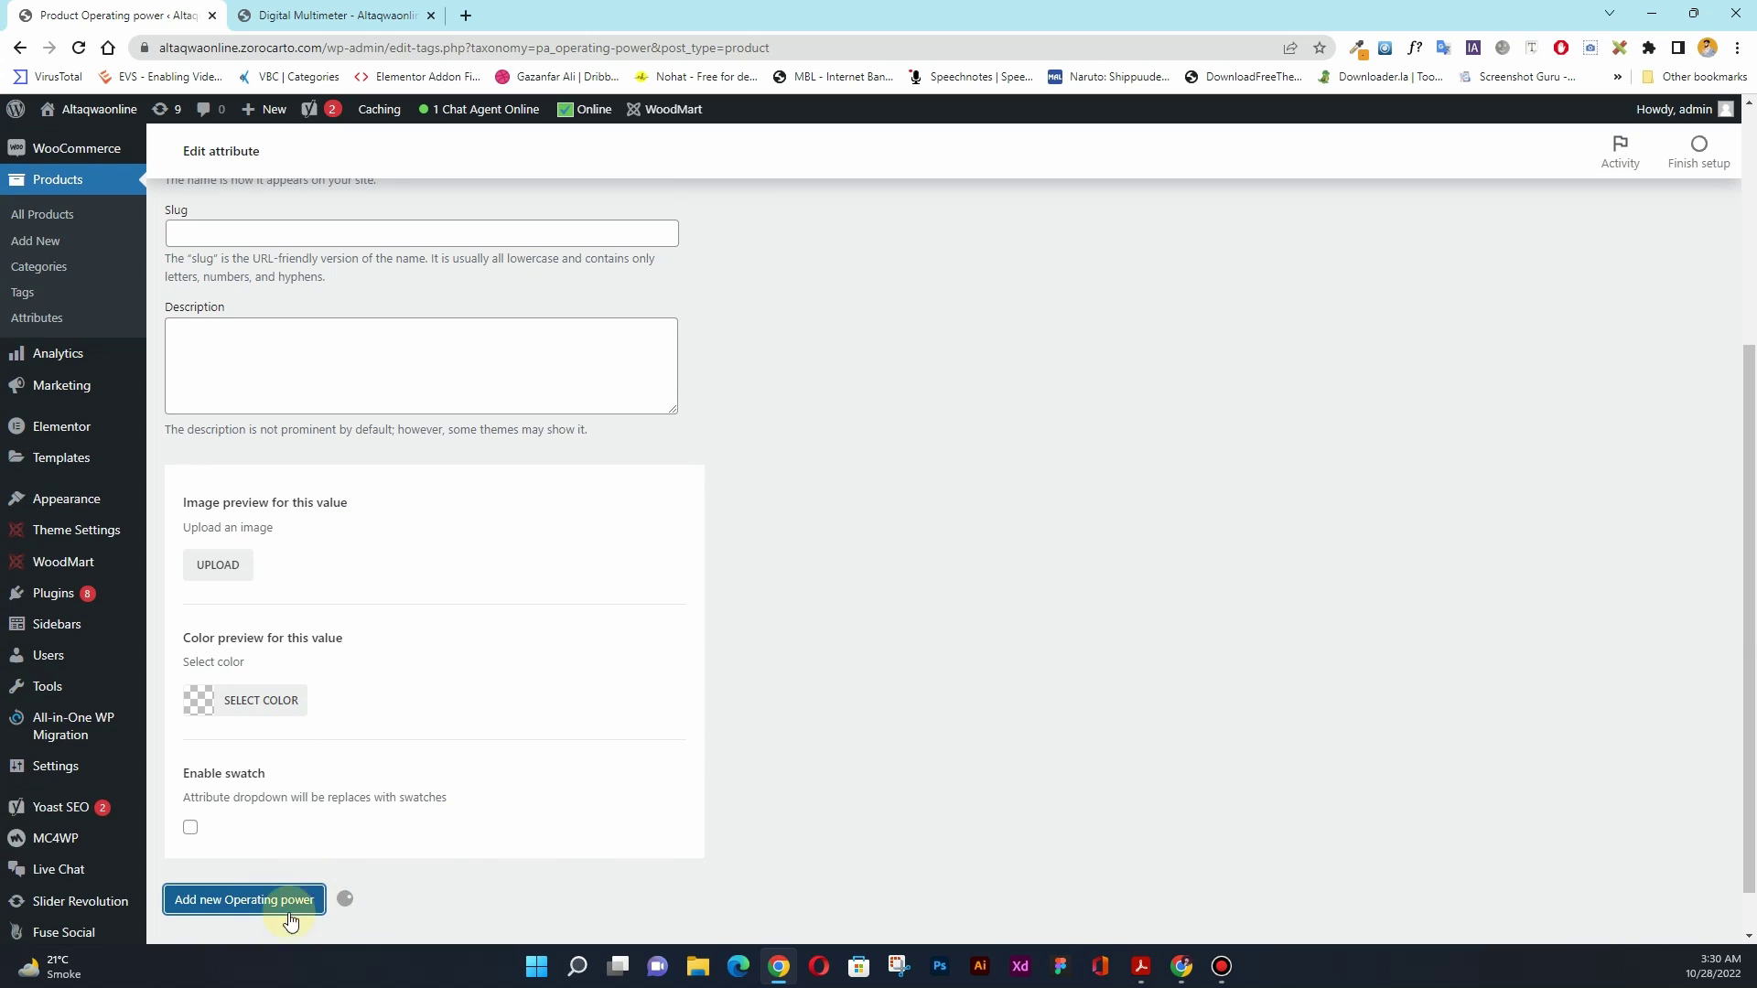
{"action": "scroll", "coordinate": [743, 488], "scroll_direction": "up", "scroll_amount": 4}
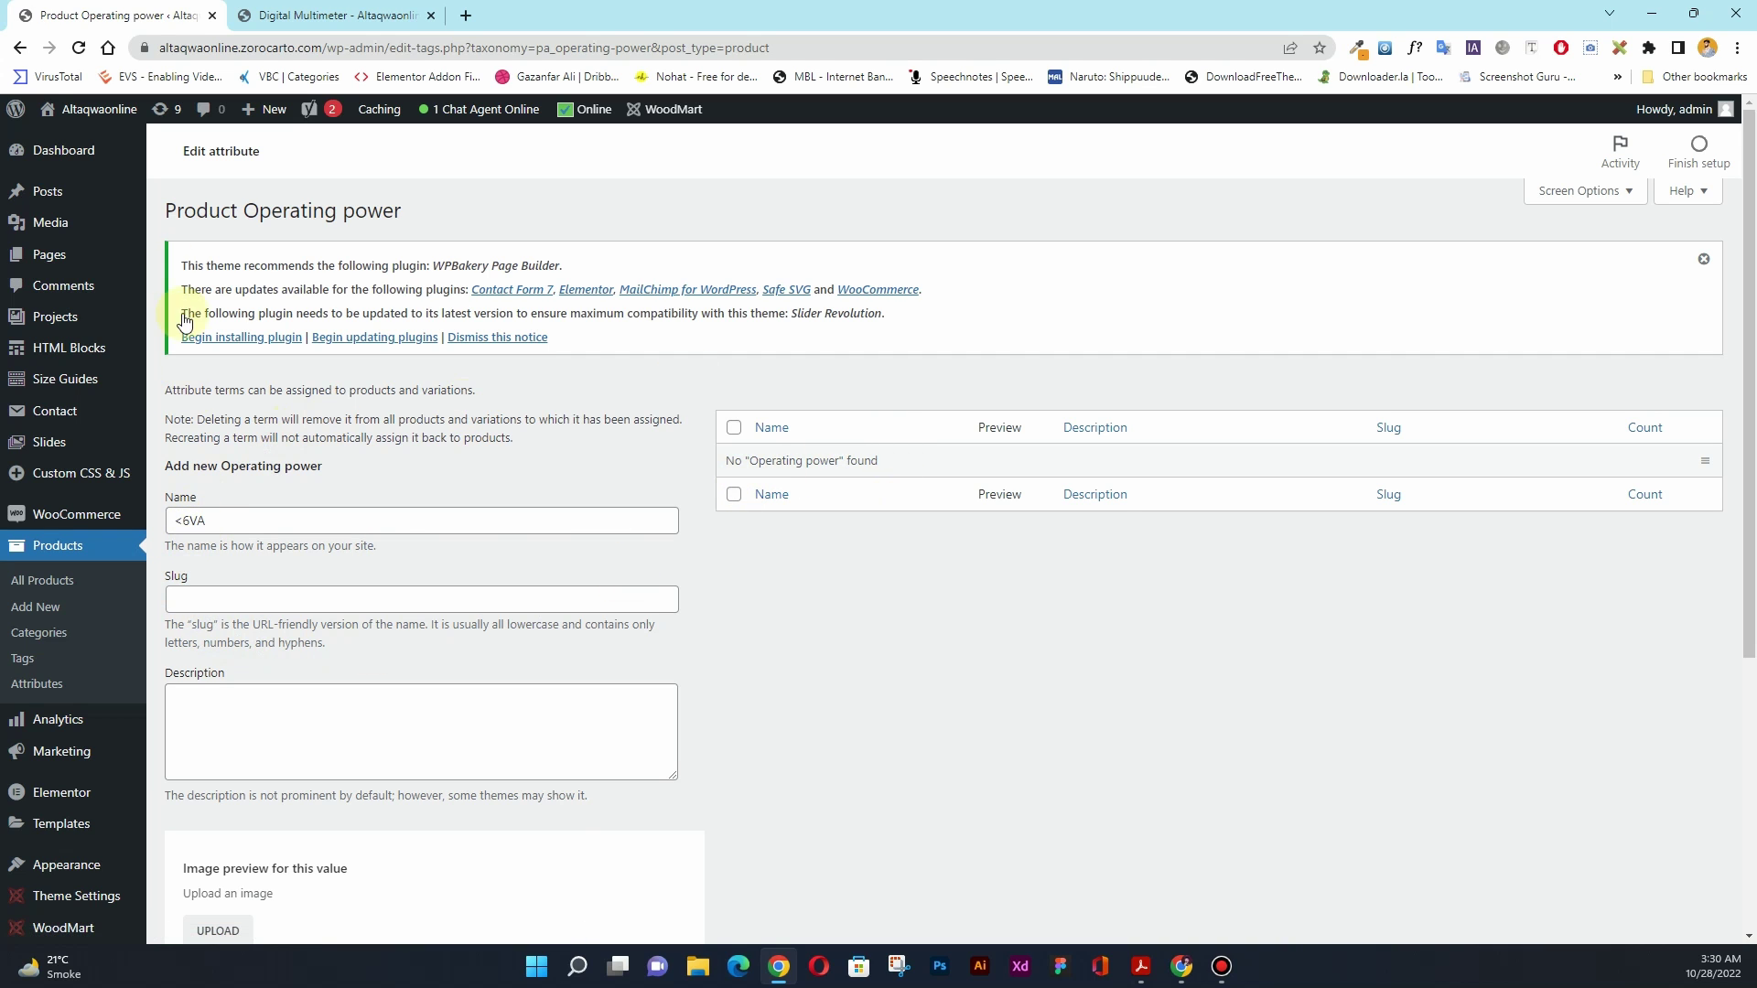
{"action": "scroll", "coordinate": [326, 631], "scroll_direction": "down", "scroll_amount": 4}
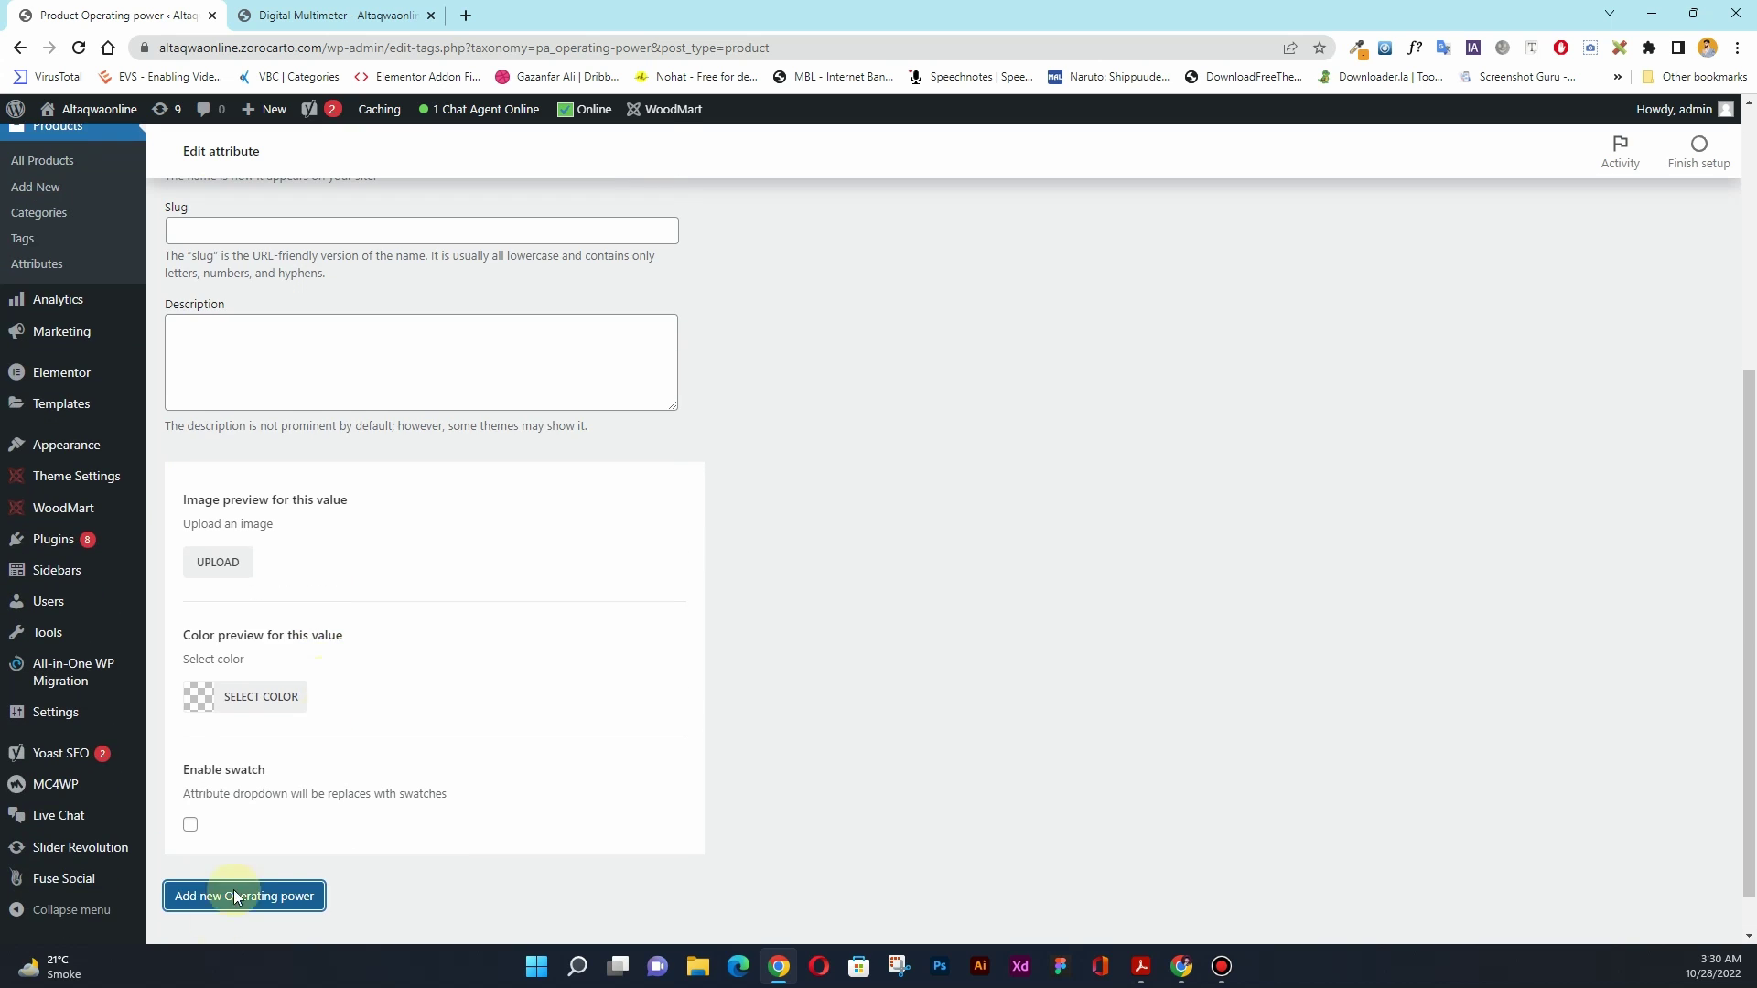
{"action": "left_click", "coordinate": [233, 896]}
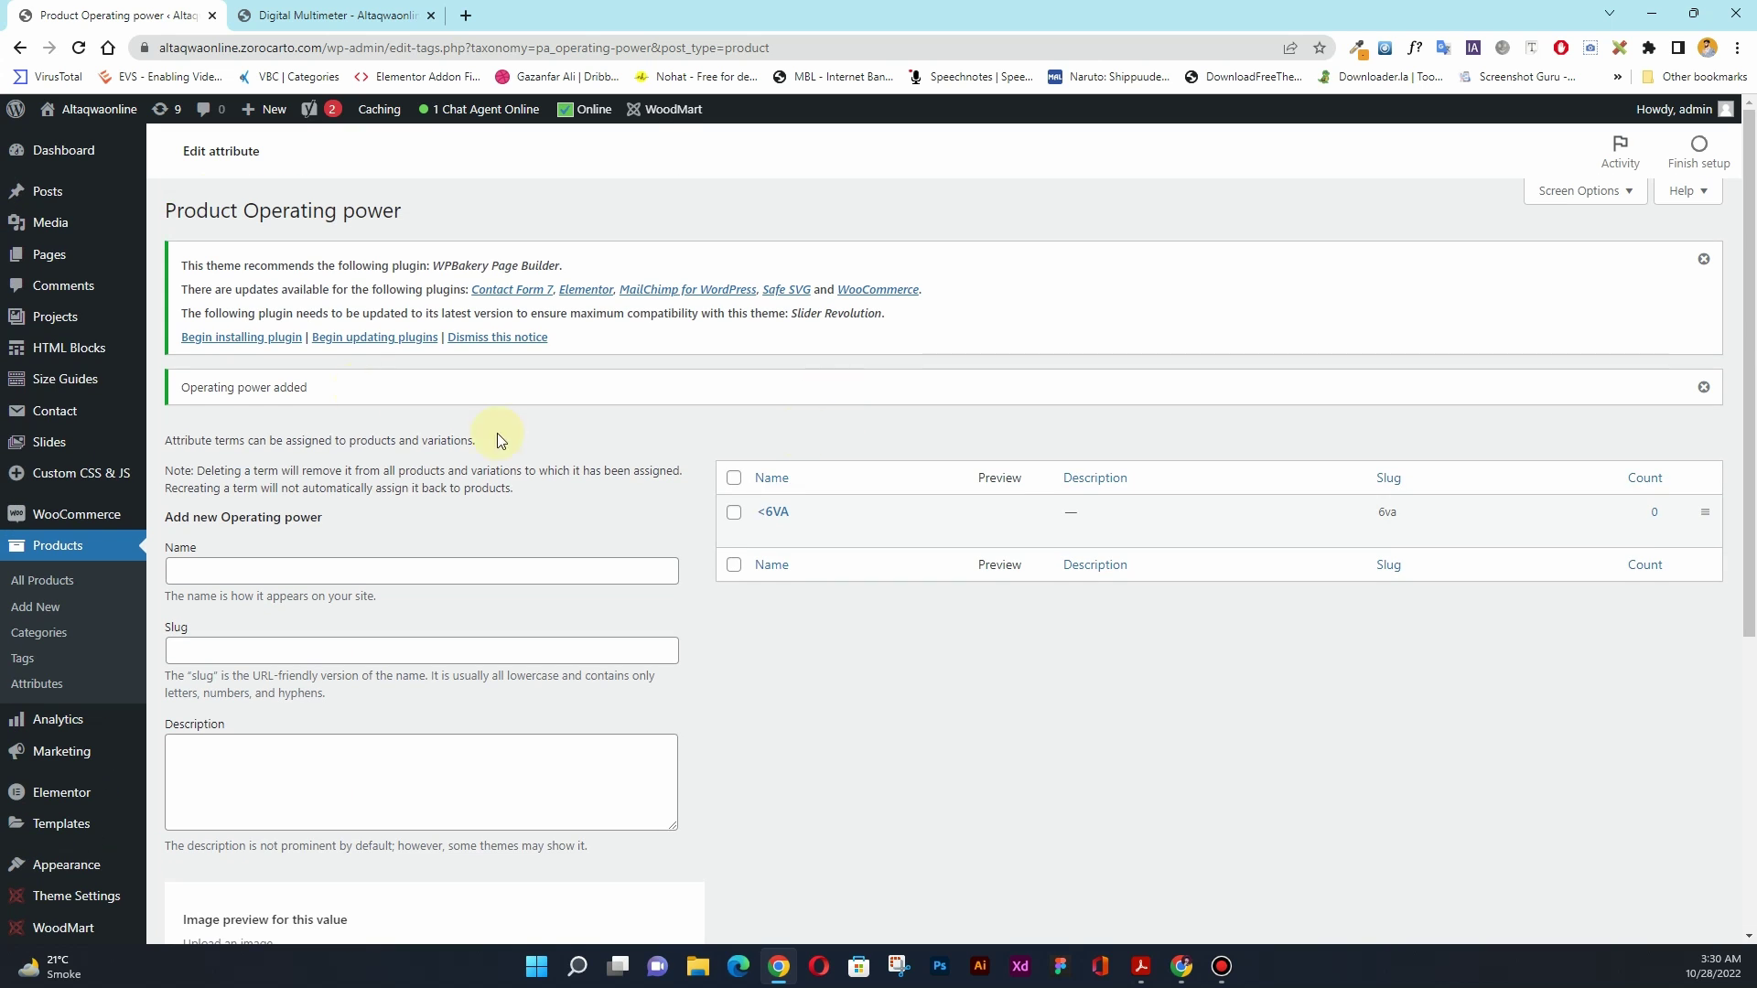
- Return to the product attributes list and check the terms listed for the Operating power and Color attributes
{"action": "left_click", "coordinate": [36, 683]}
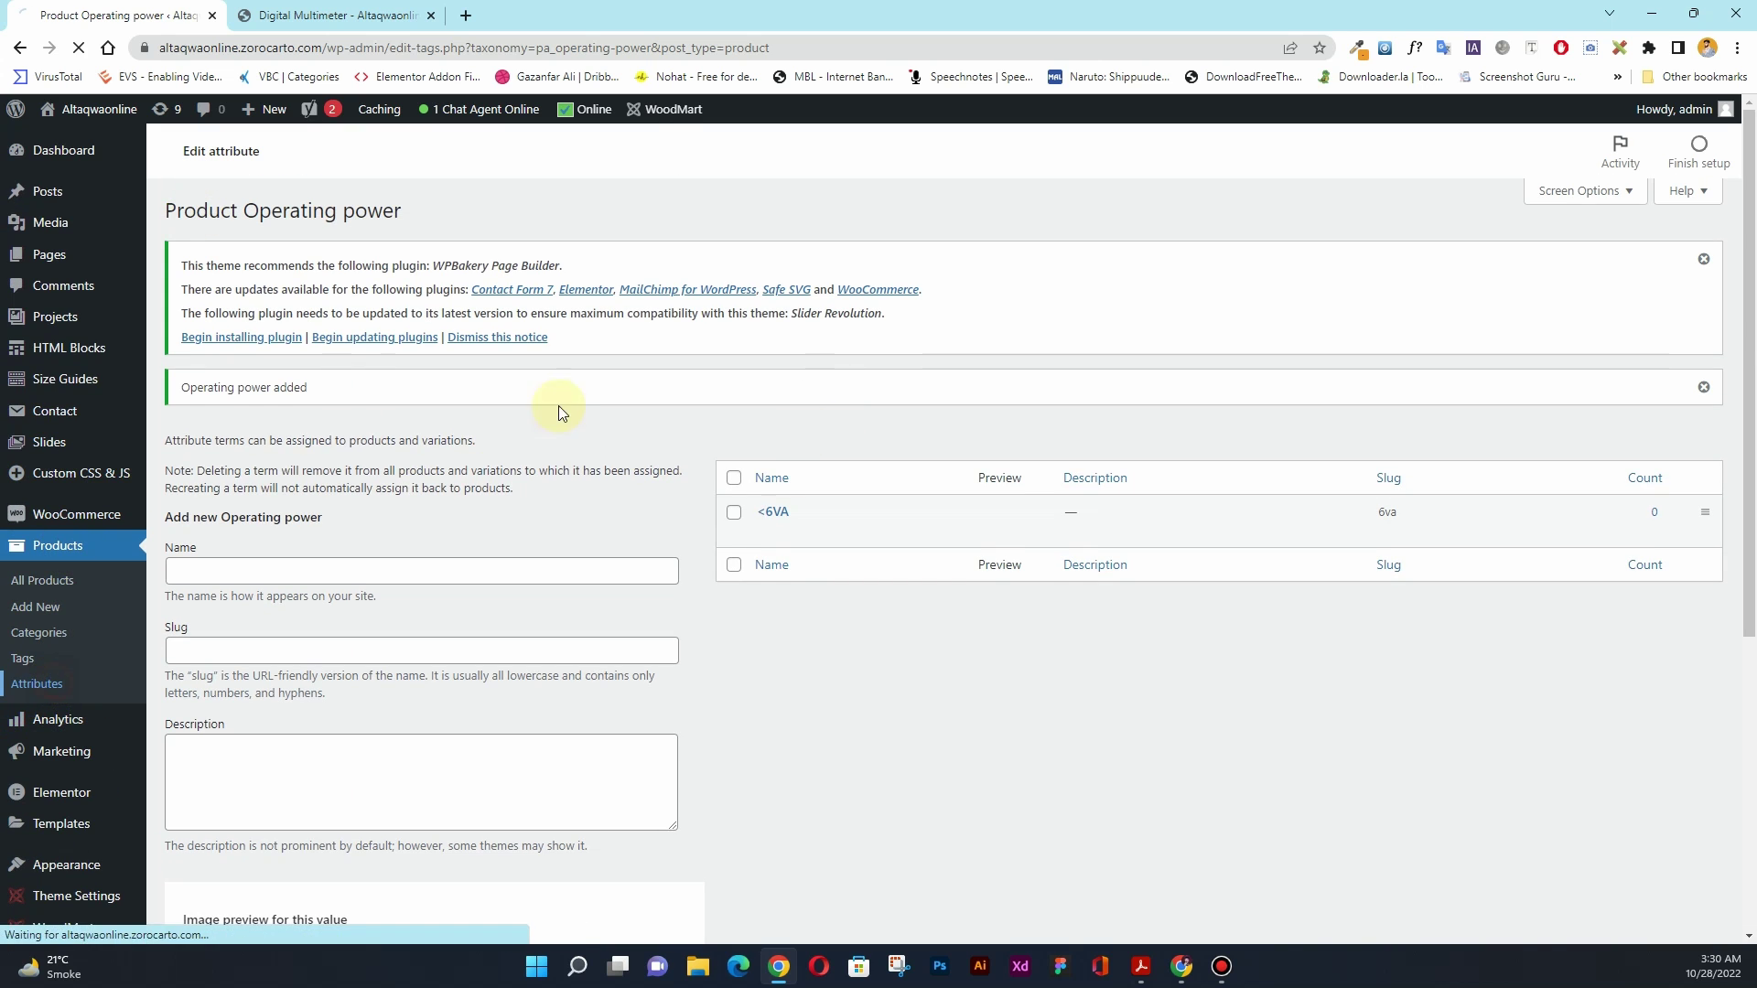
{"action": "scroll", "coordinate": [497, 414], "scroll_direction": "down", "scroll_amount": 3}
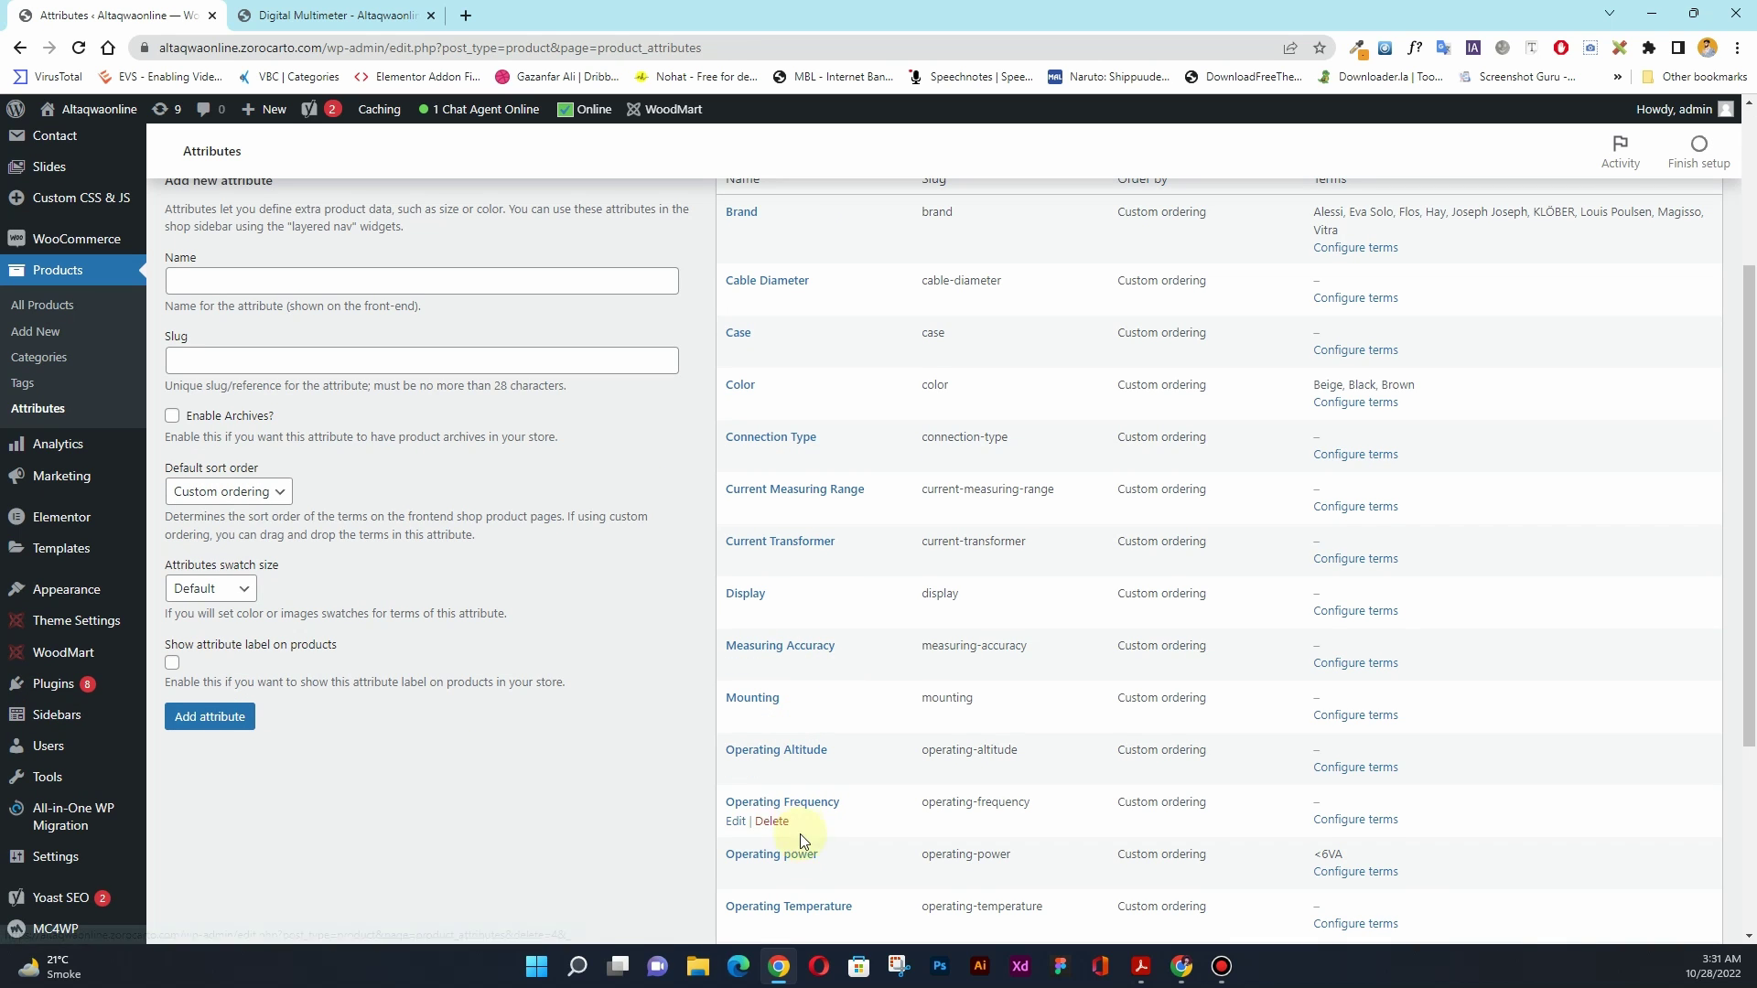
{"action": "mouse_move", "coordinate": [781, 886]}
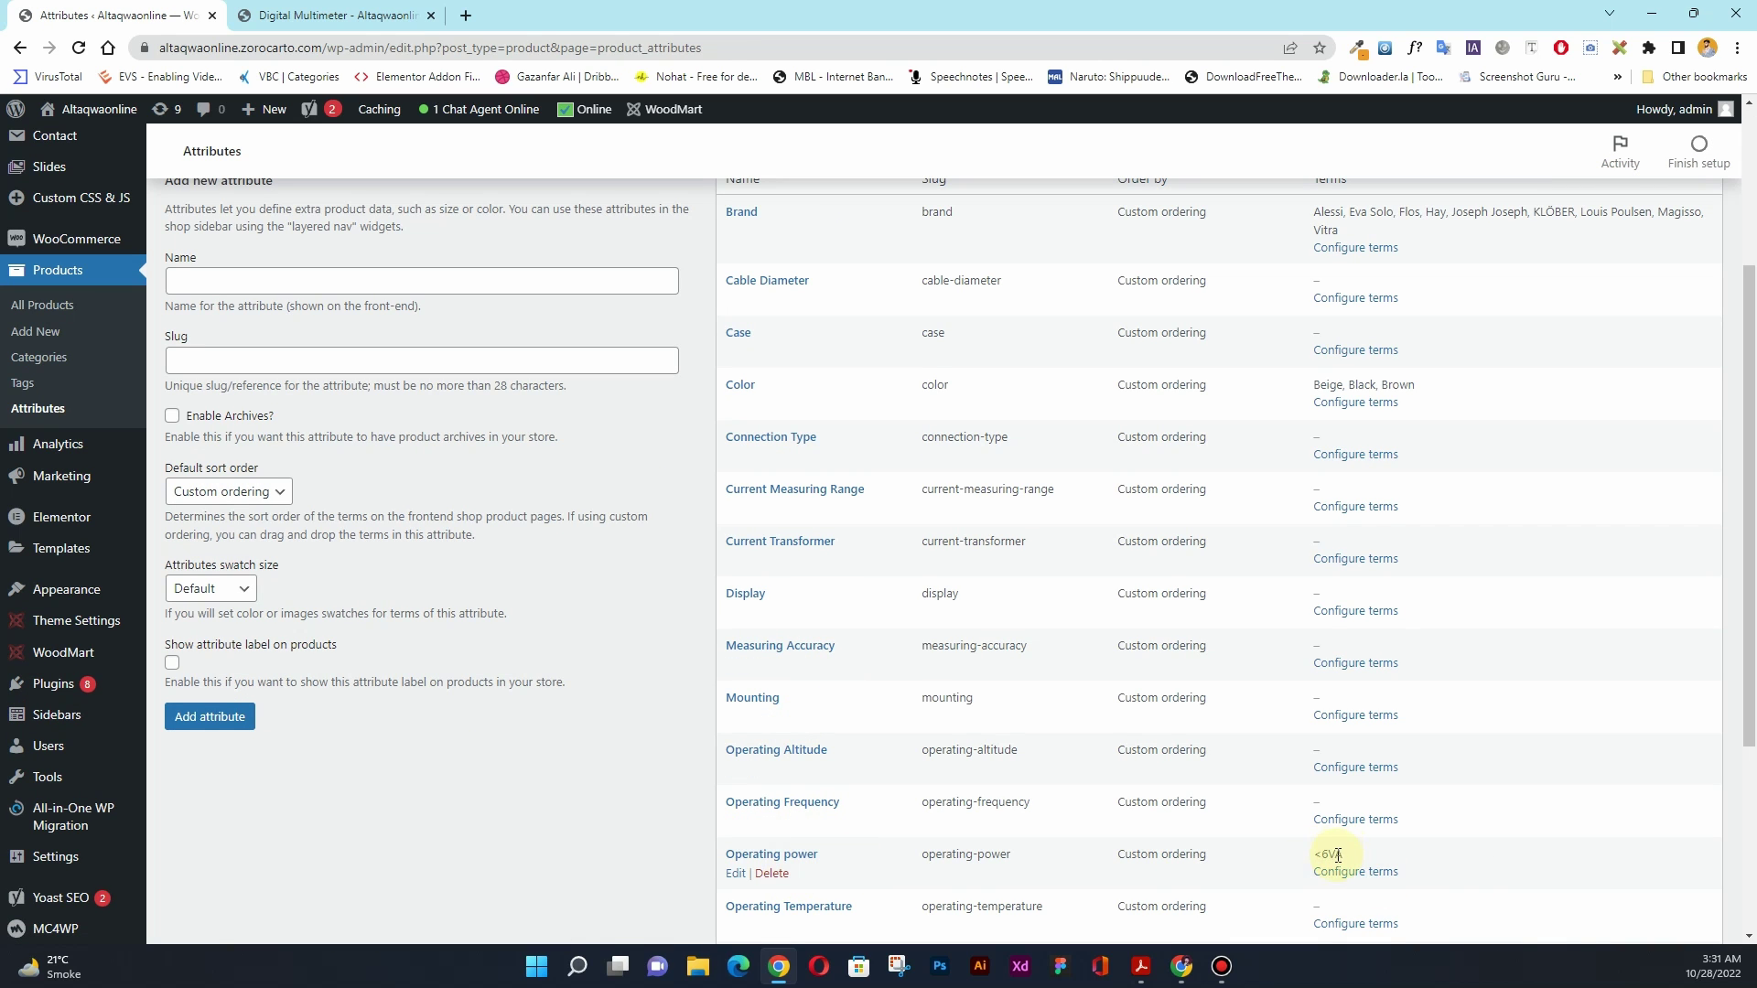
{"action": "left_click_drag", "start_coordinate": [1342, 855], "coordinate": [1319, 851]}
{"action": "left_click", "coordinate": [1346, 859]}
{"action": "scroll", "coordinate": [1345, 854], "scroll_direction": "up", "scroll_amount": 2}
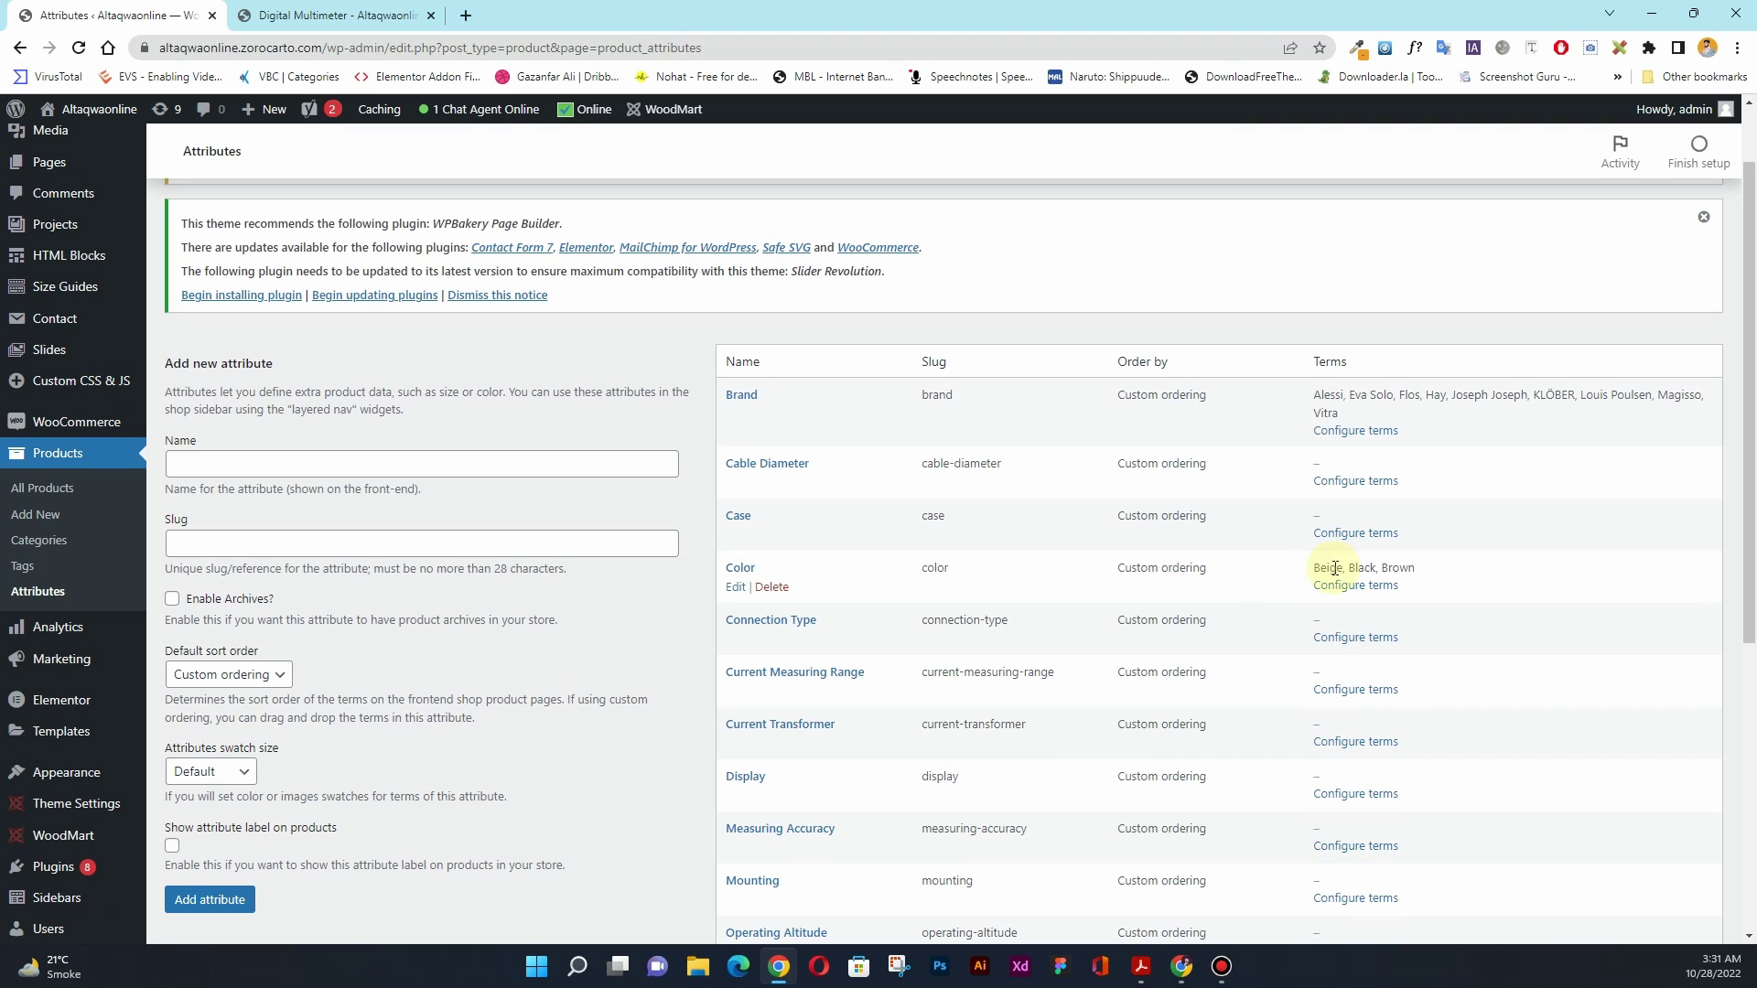
{"action": "mouse_move", "coordinate": [1420, 569]}
{"action": "left_mouse_down"}
{"action": "mouse_move", "coordinate": [1309, 570]}
{"action": "mouse_move", "coordinate": [1425, 569]}
{"action": "left_mouse_up"}
- Open the terms of the Operating Temperature attribute and enter "-20C to 55C" as the new term's name
{"action": "scroll", "coordinate": [869, 608], "scroll_direction": "down", "scroll_amount": 3}
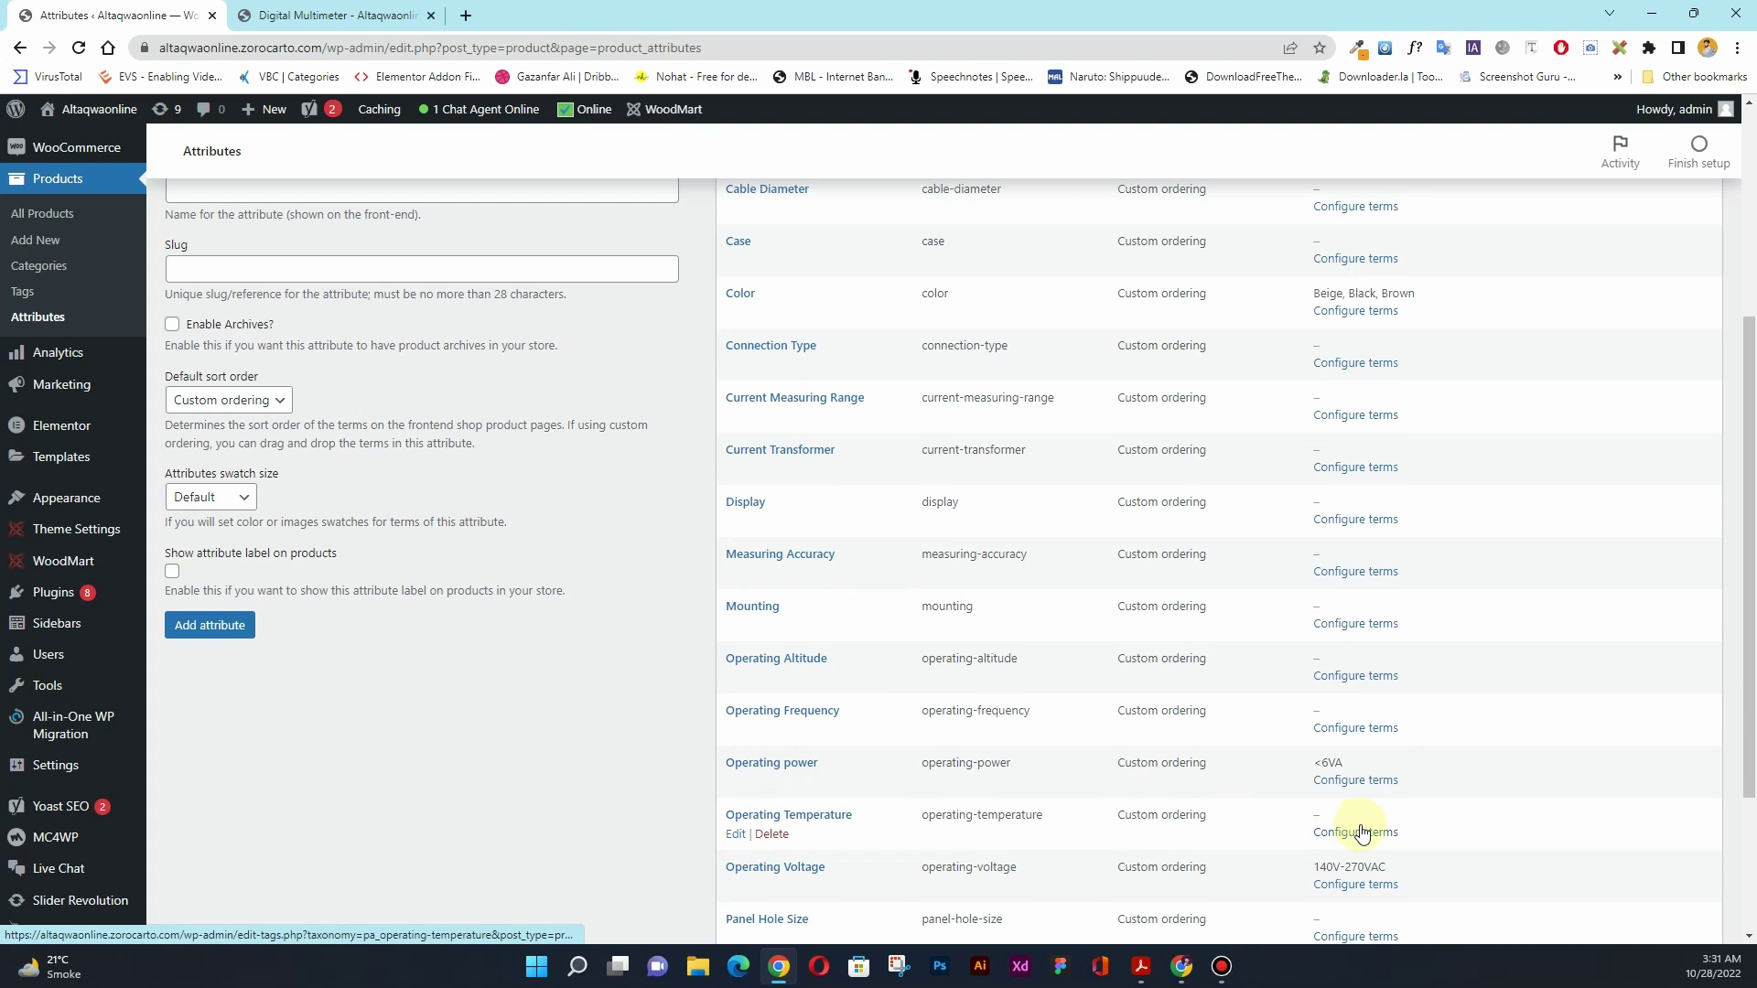
{"action": "left_click", "coordinate": [1362, 831]}
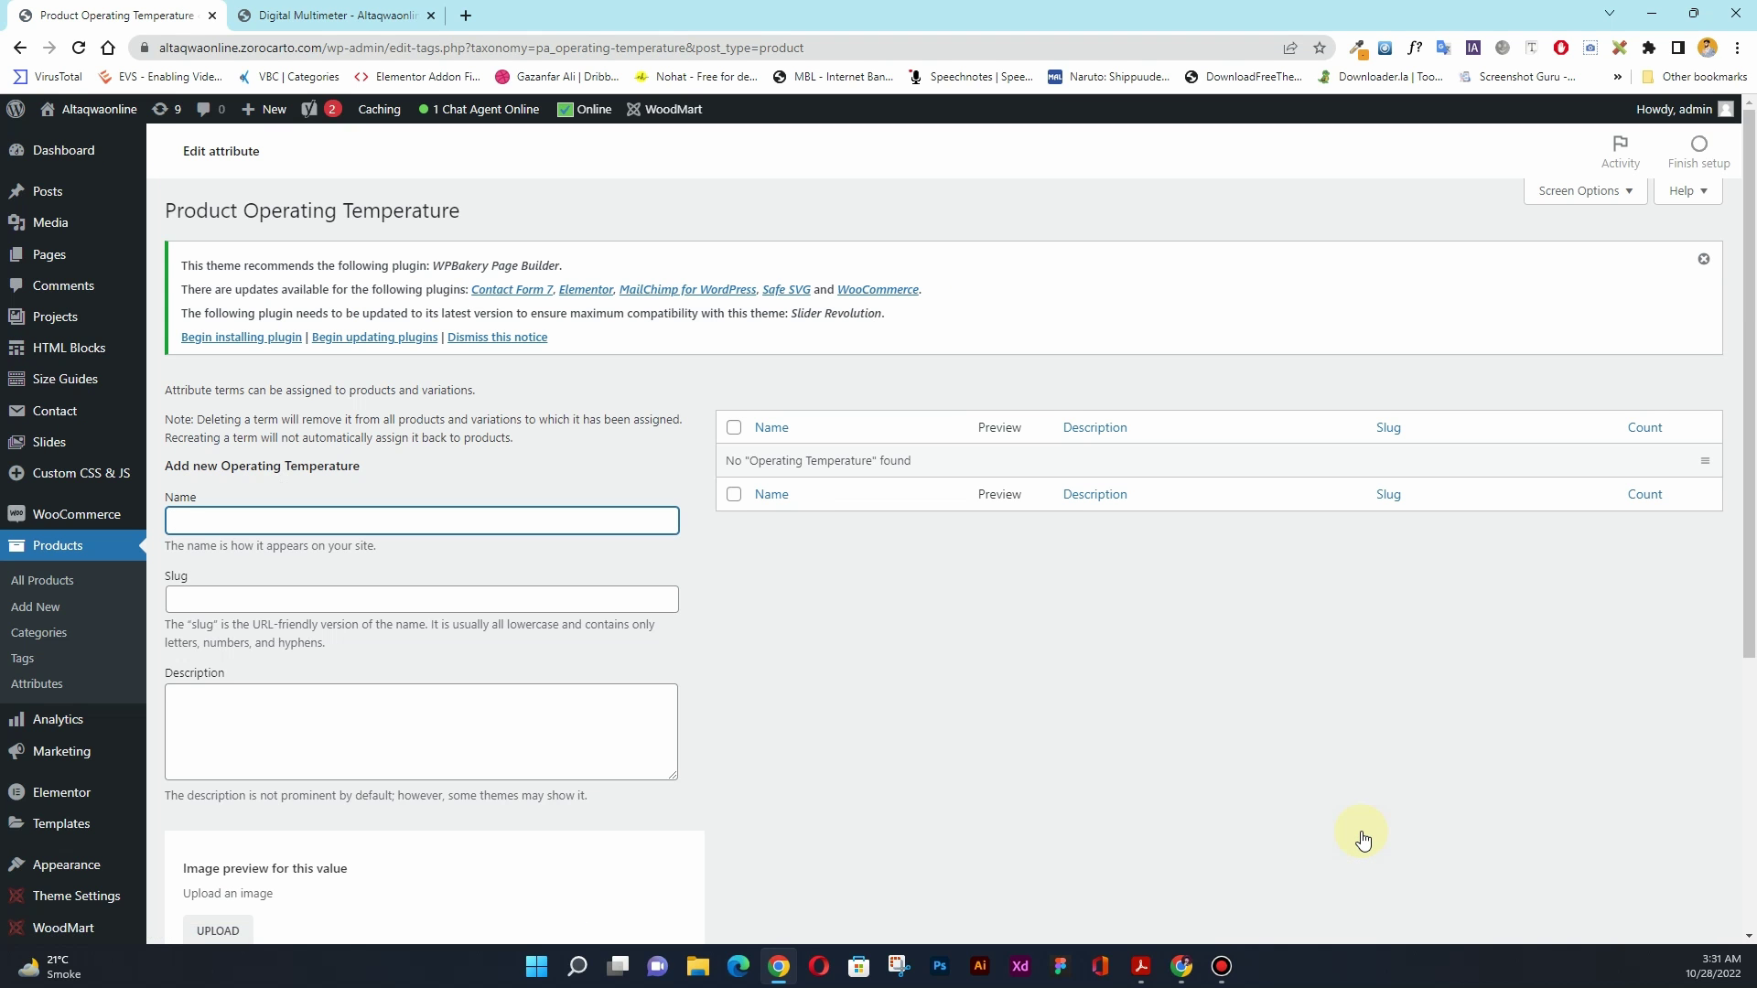
{"action": "type", "text": "-20C to 55C"}
- Search the web for "degree symbol", copy the ° character from the results and return to the Operating Temperature term form
{"action": "left_click", "coordinate": [466, 16]}
{"action": "type", "text": "de"}
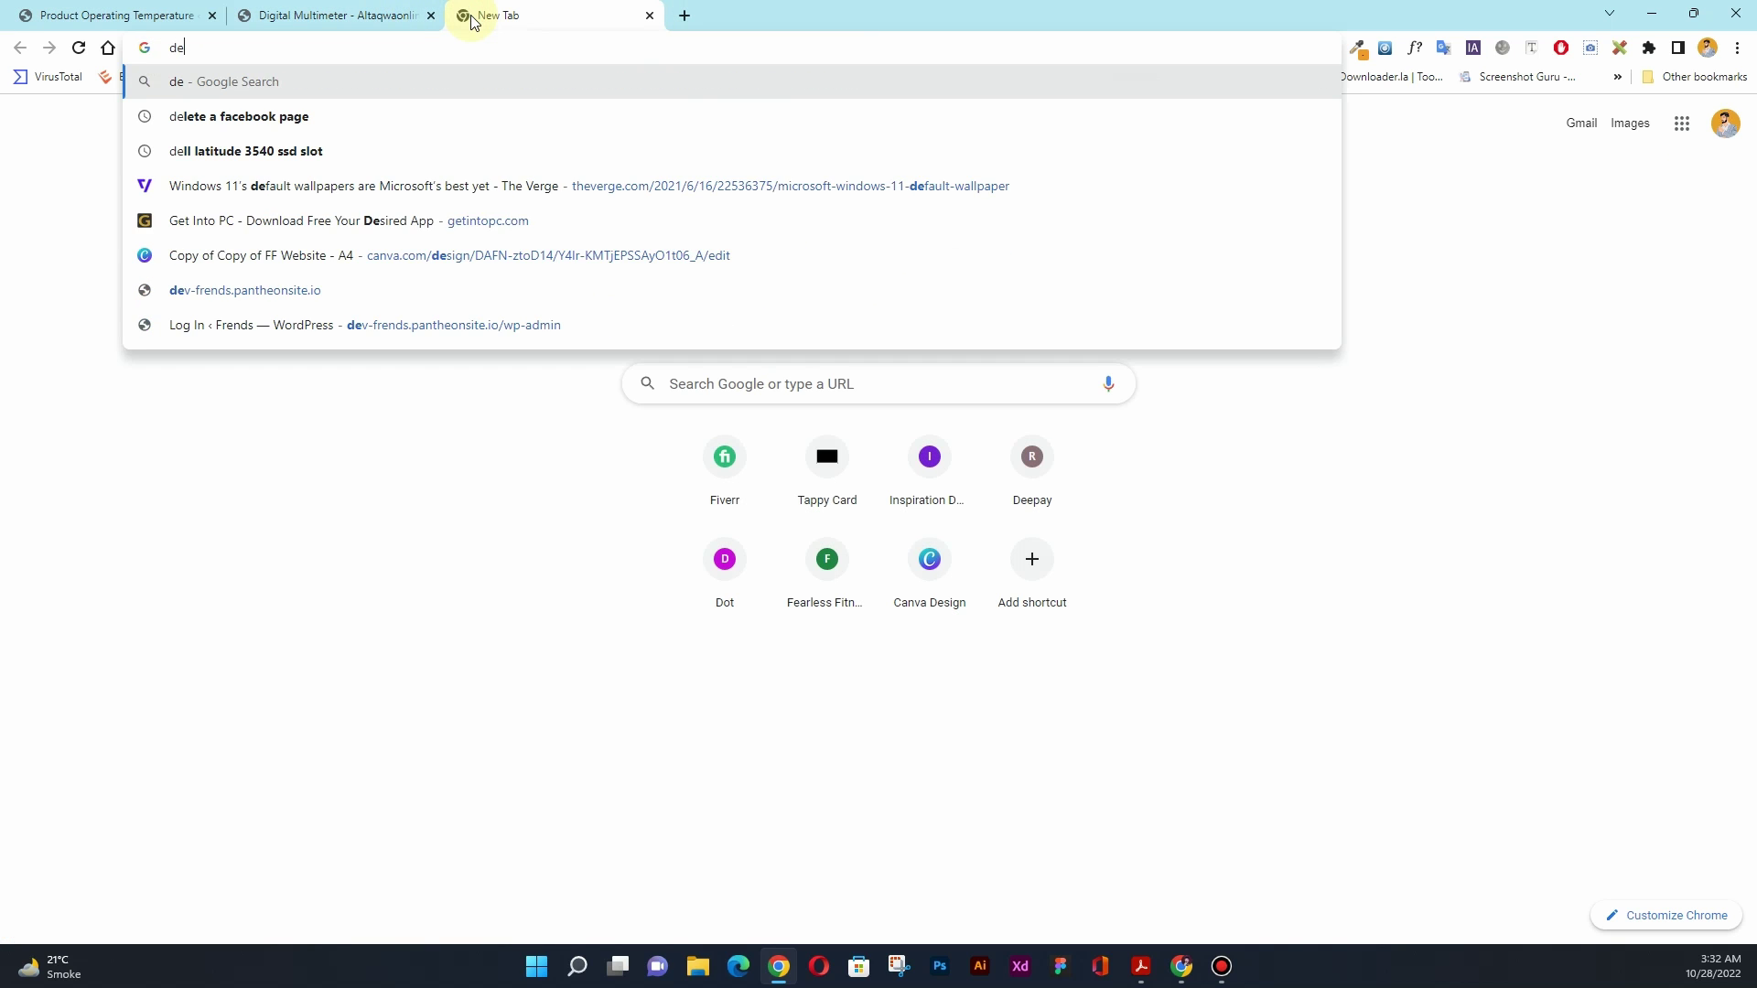
{"action": "type", "text": "gree"}
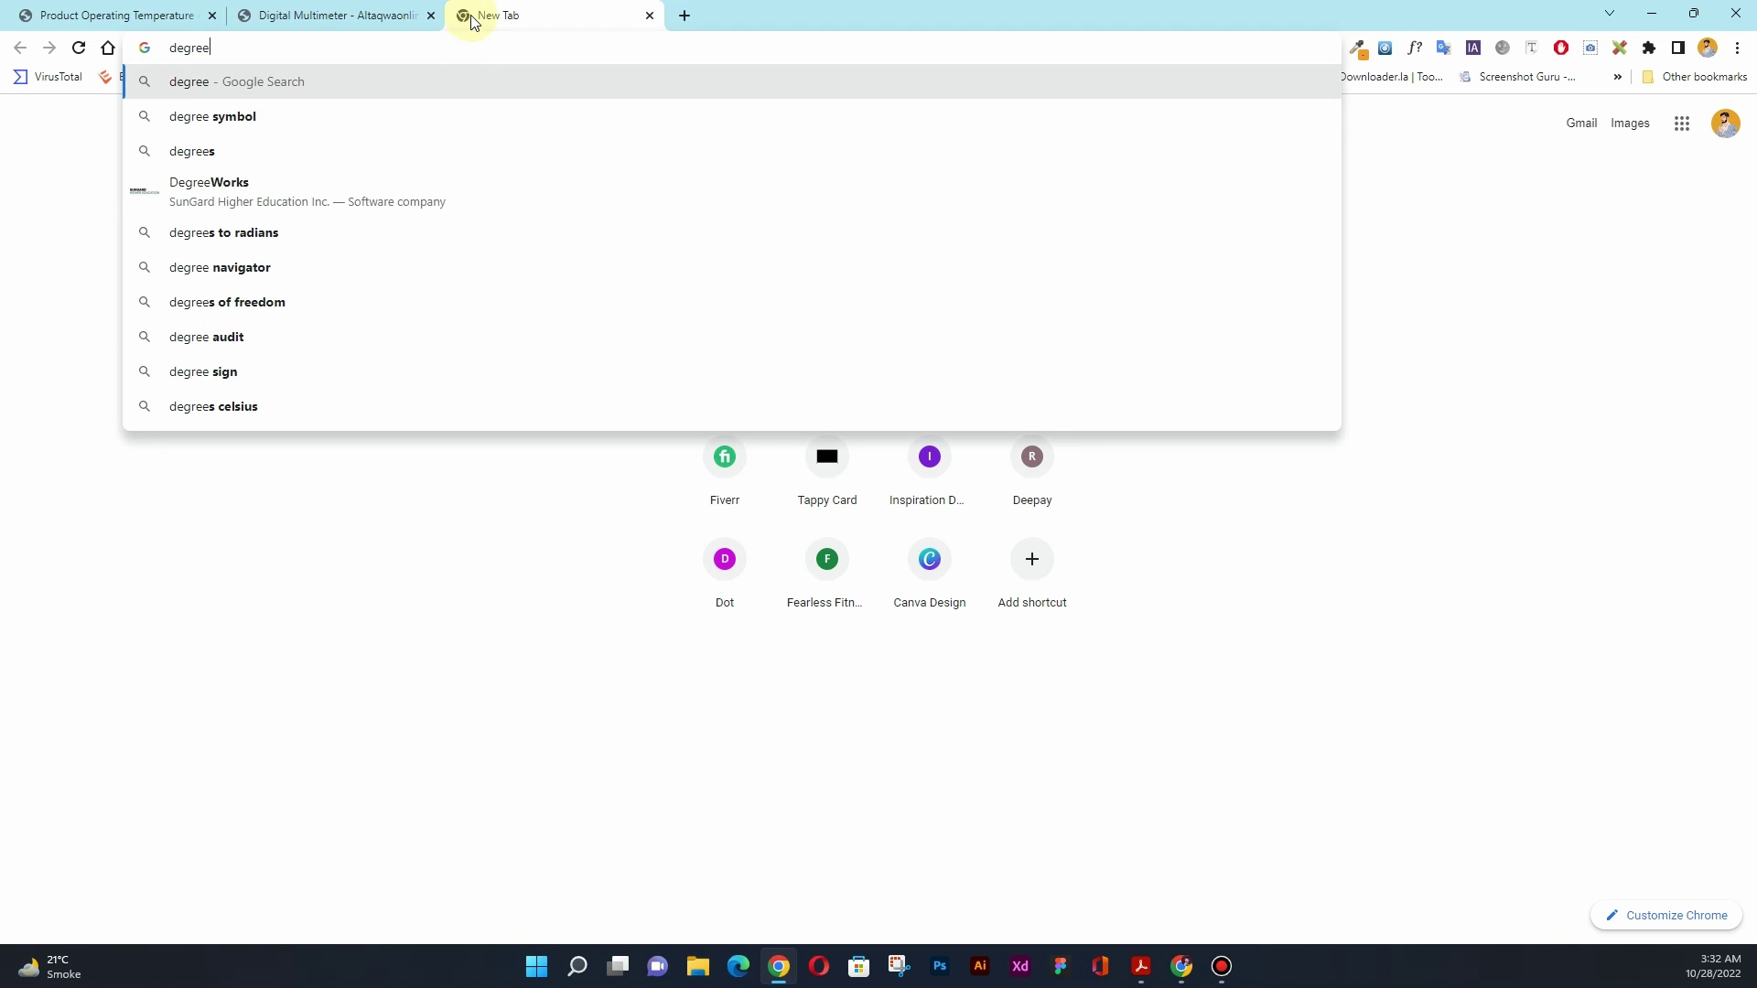
{"action": "key", "text": "Down"}
{"action": "key", "text": "Return"}
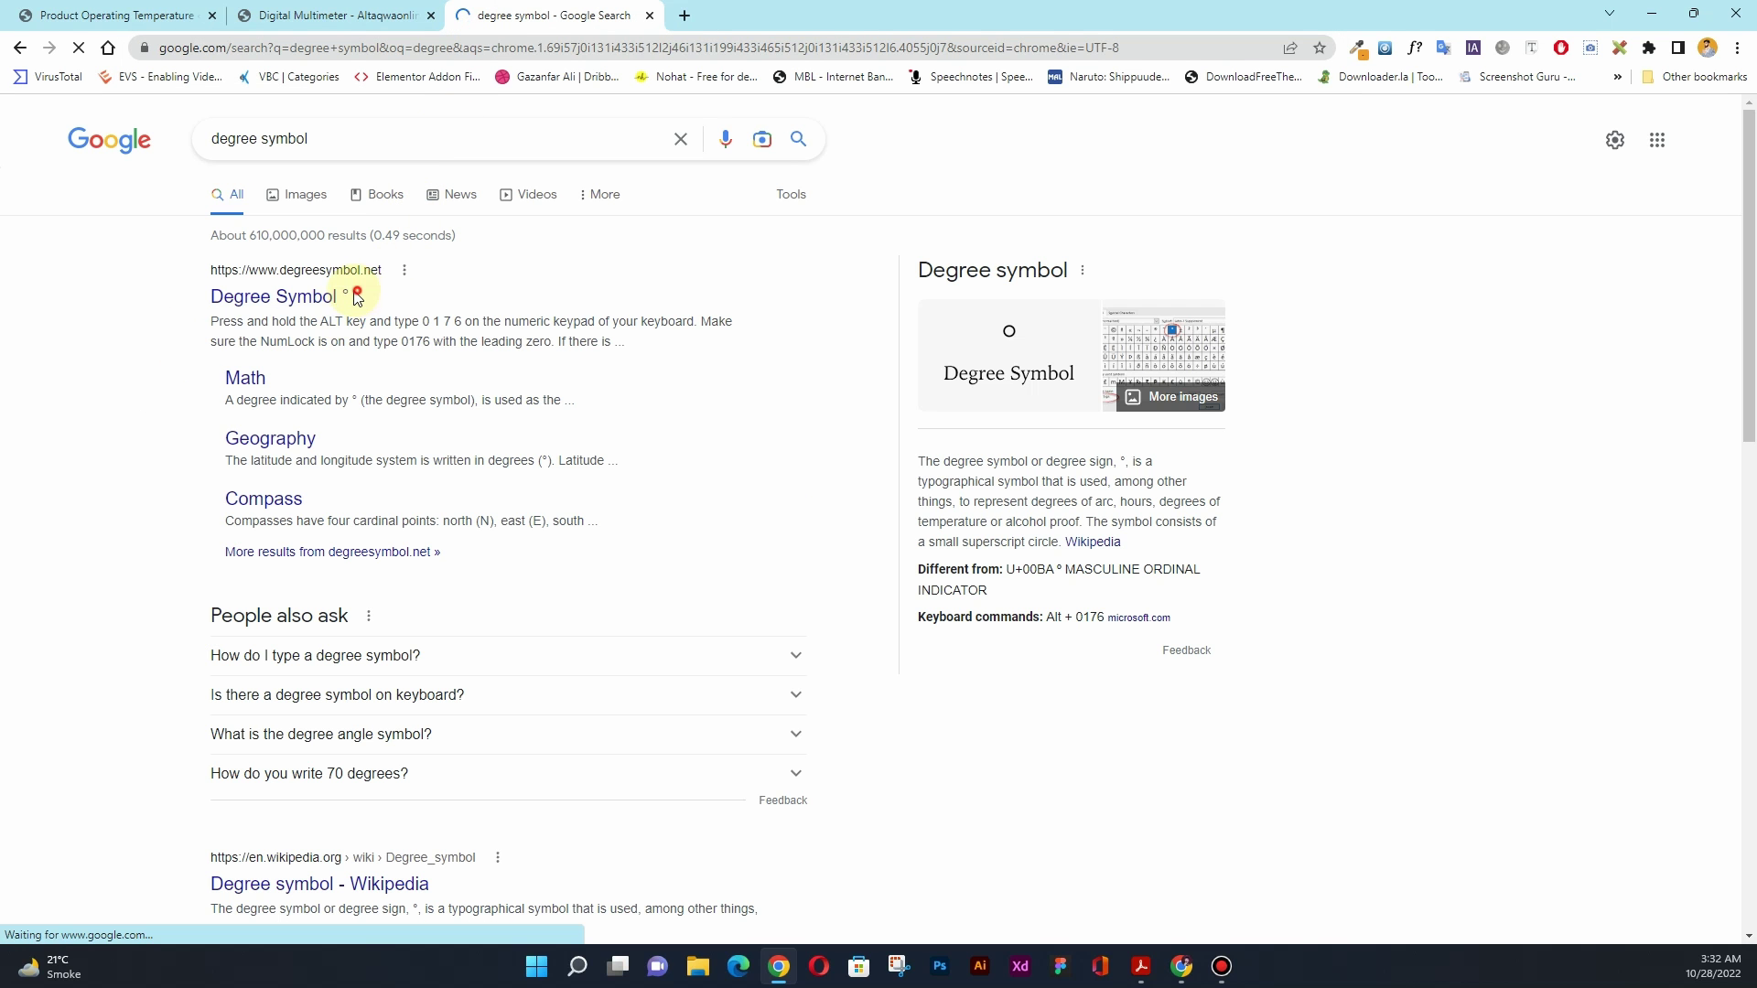
{"action": "left_click", "coordinate": [345, 293]}
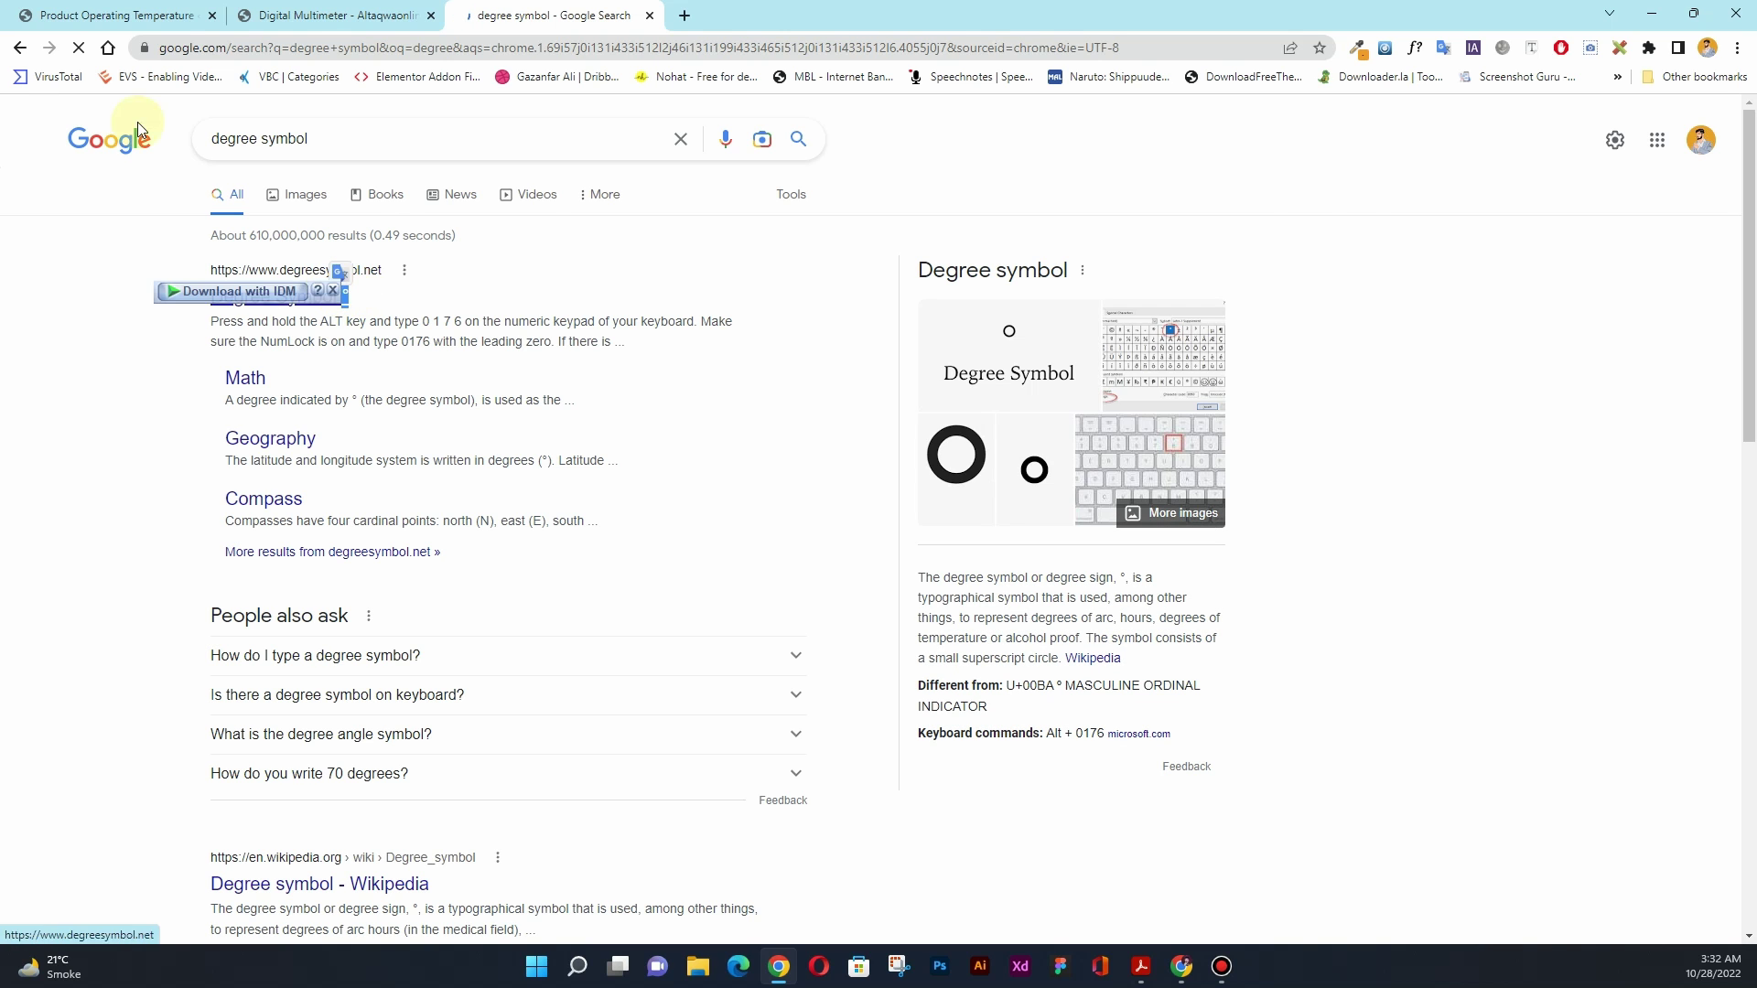
{"action": "key", "text": "ctrl+shift+Tab"}
{"action": "left_click", "coordinate": [76, 13]}
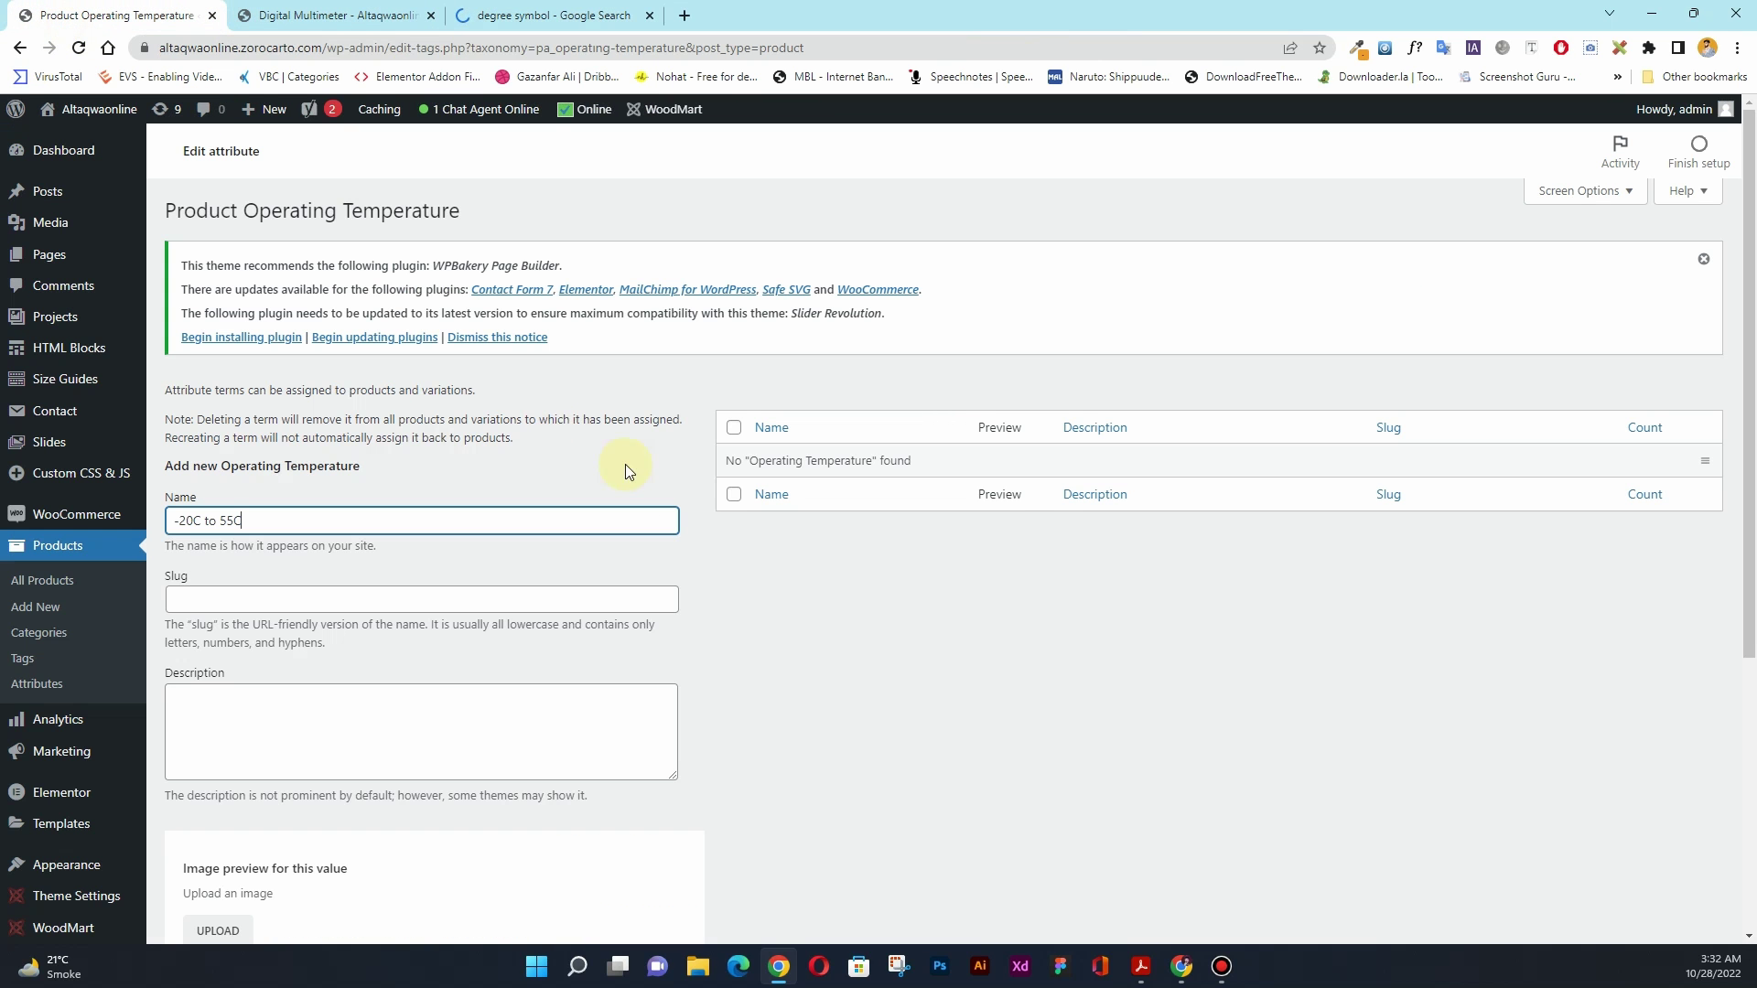
- Insert the degree symbol before each C so the name reads "-20°C to 55°C", and add the Operating Temperature term
{"action": "left_click", "coordinate": [195, 518]}
{"action": "type", "text": "°"}
{"action": "left_click", "coordinate": [239, 519]}
{"action": "type", "text": "°"}
{"action": "scroll", "coordinate": [266, 595], "scroll_direction": "down", "scroll_amount": 5}
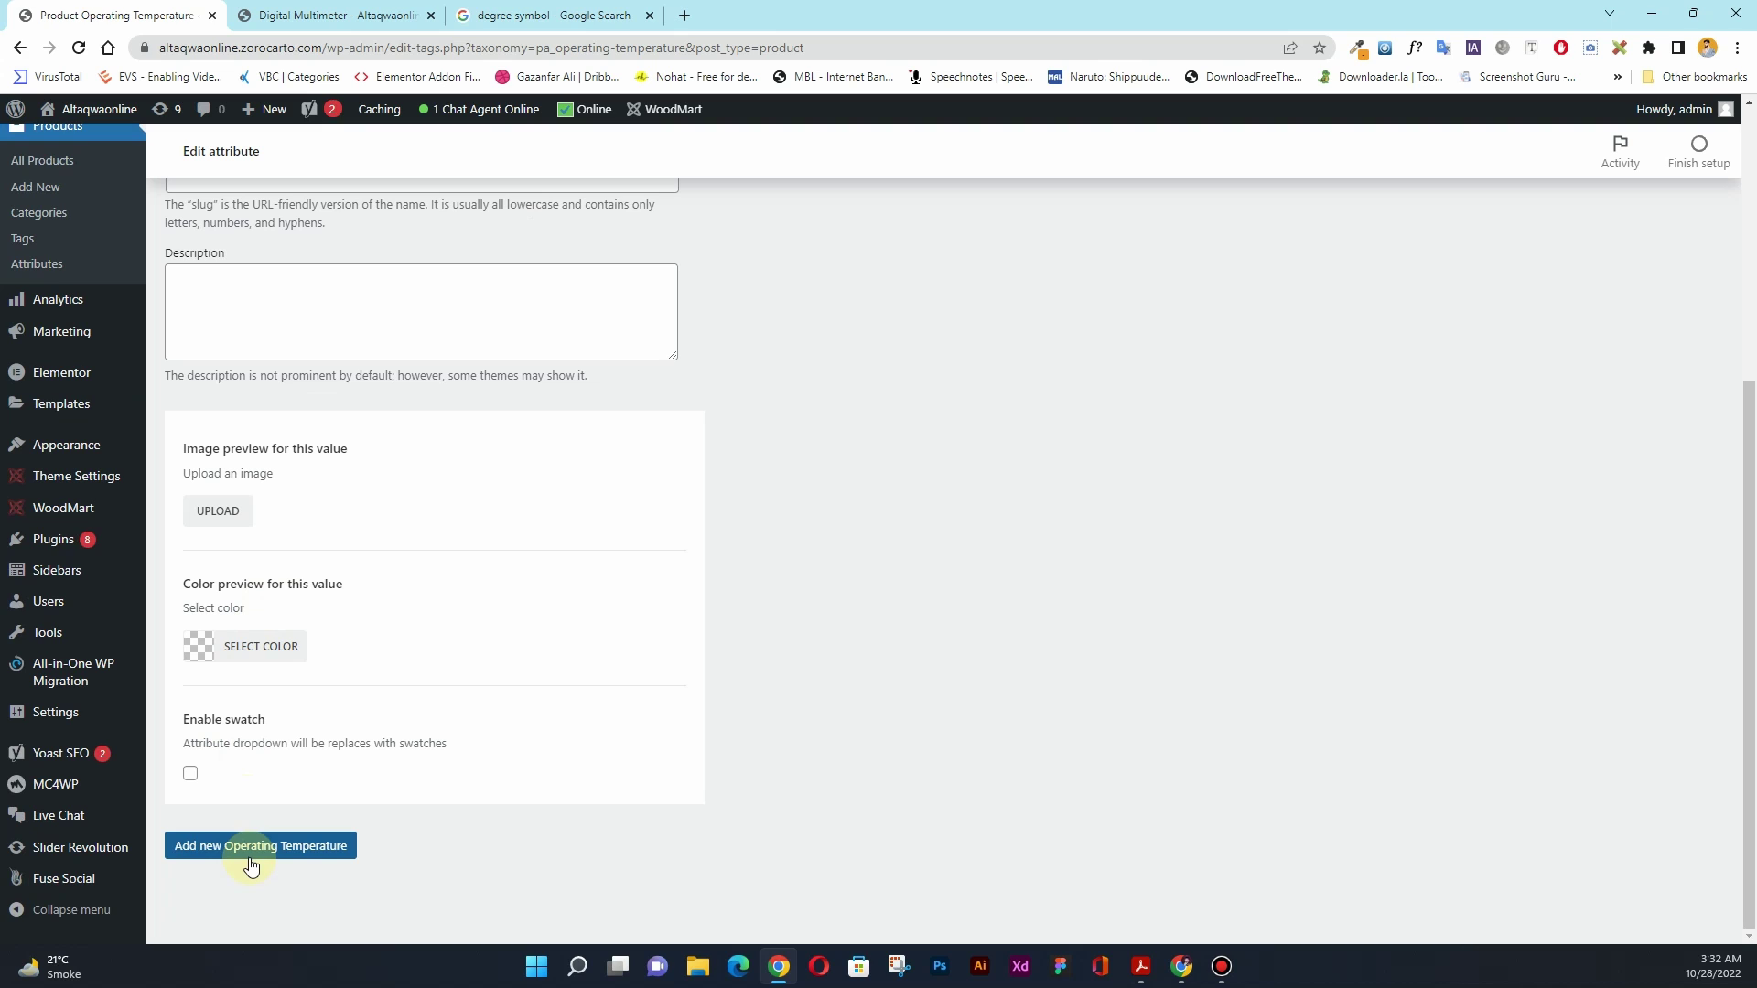
{"action": "left_click", "coordinate": [251, 860]}
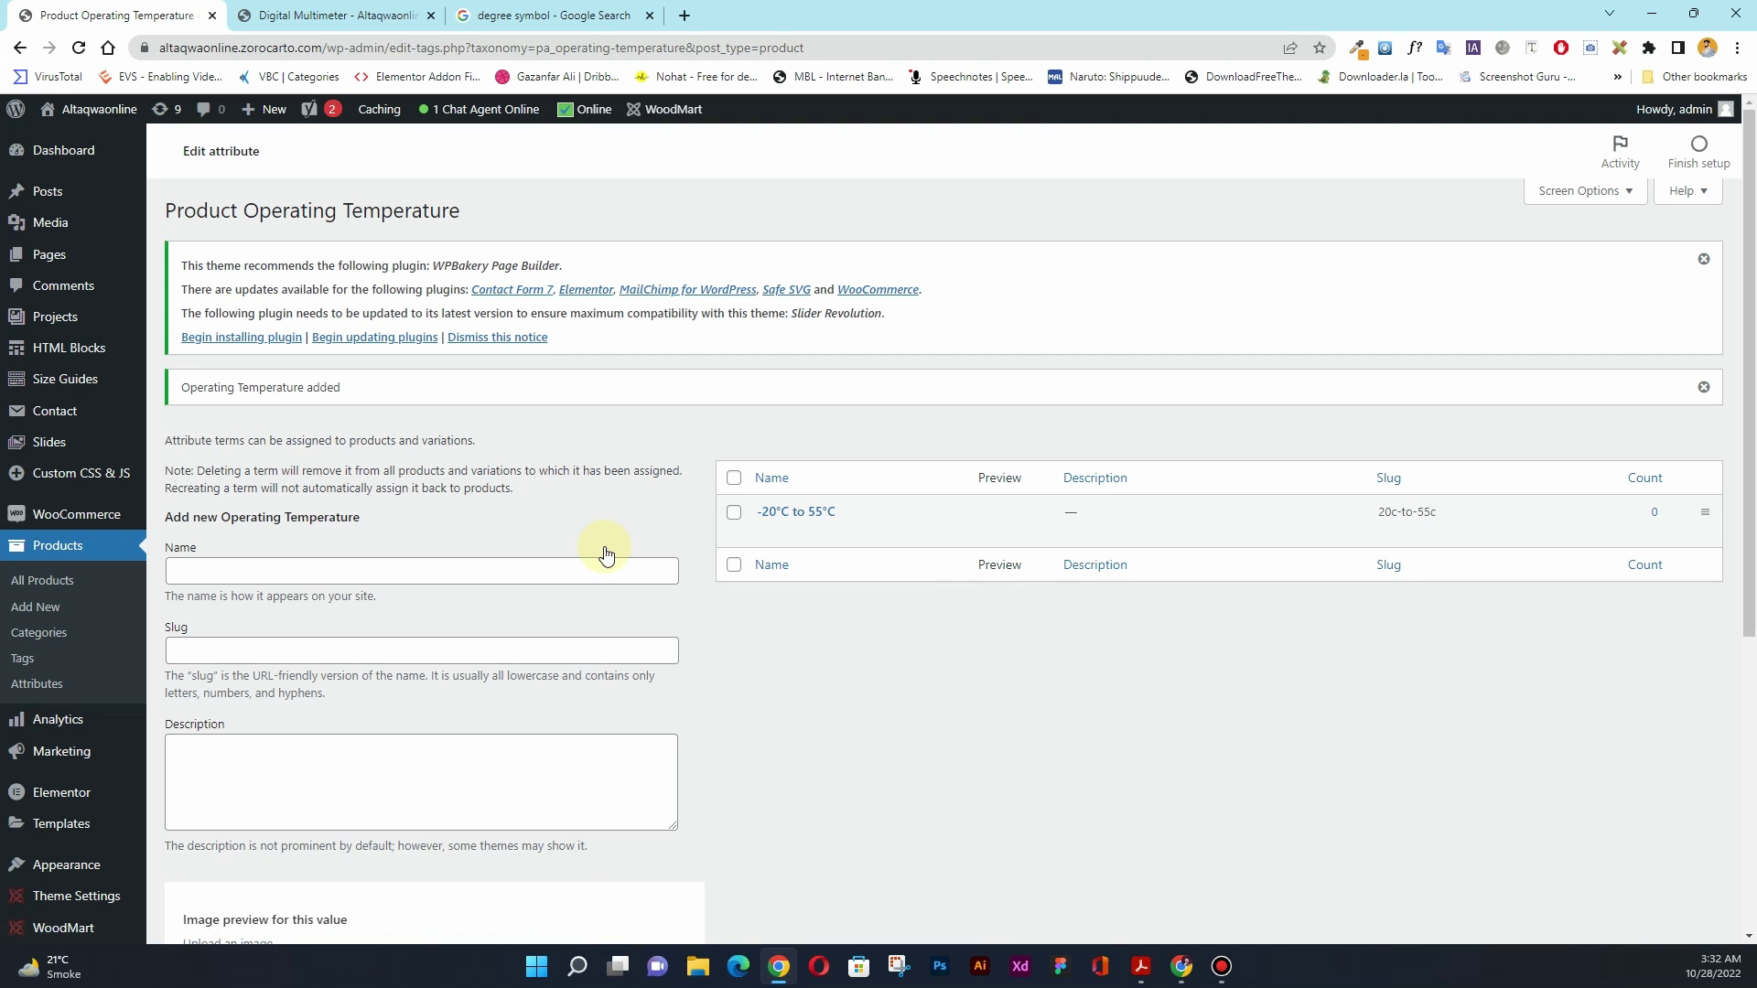
{"action": "left_click", "coordinate": [1226, 968]}
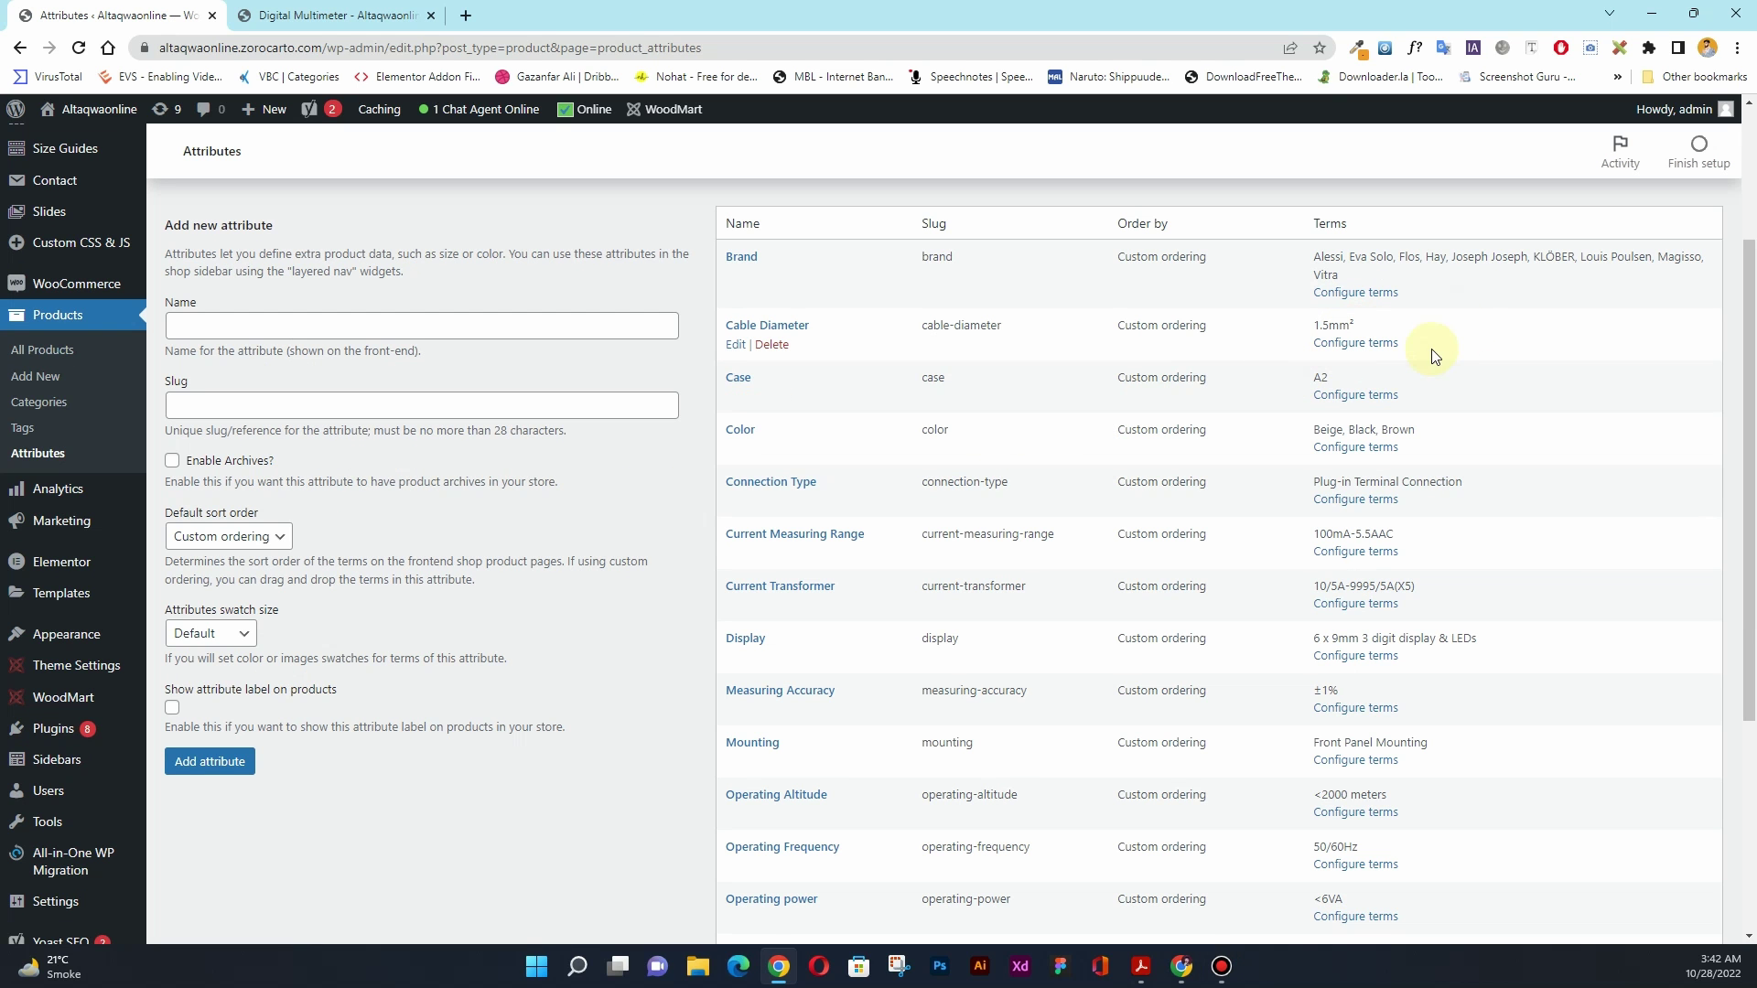
- Review the terms assigned to each attribute throughout the product attributes list
{"action": "scroll", "coordinate": [1500, 403], "scroll_direction": "down", "scroll_amount": 2}
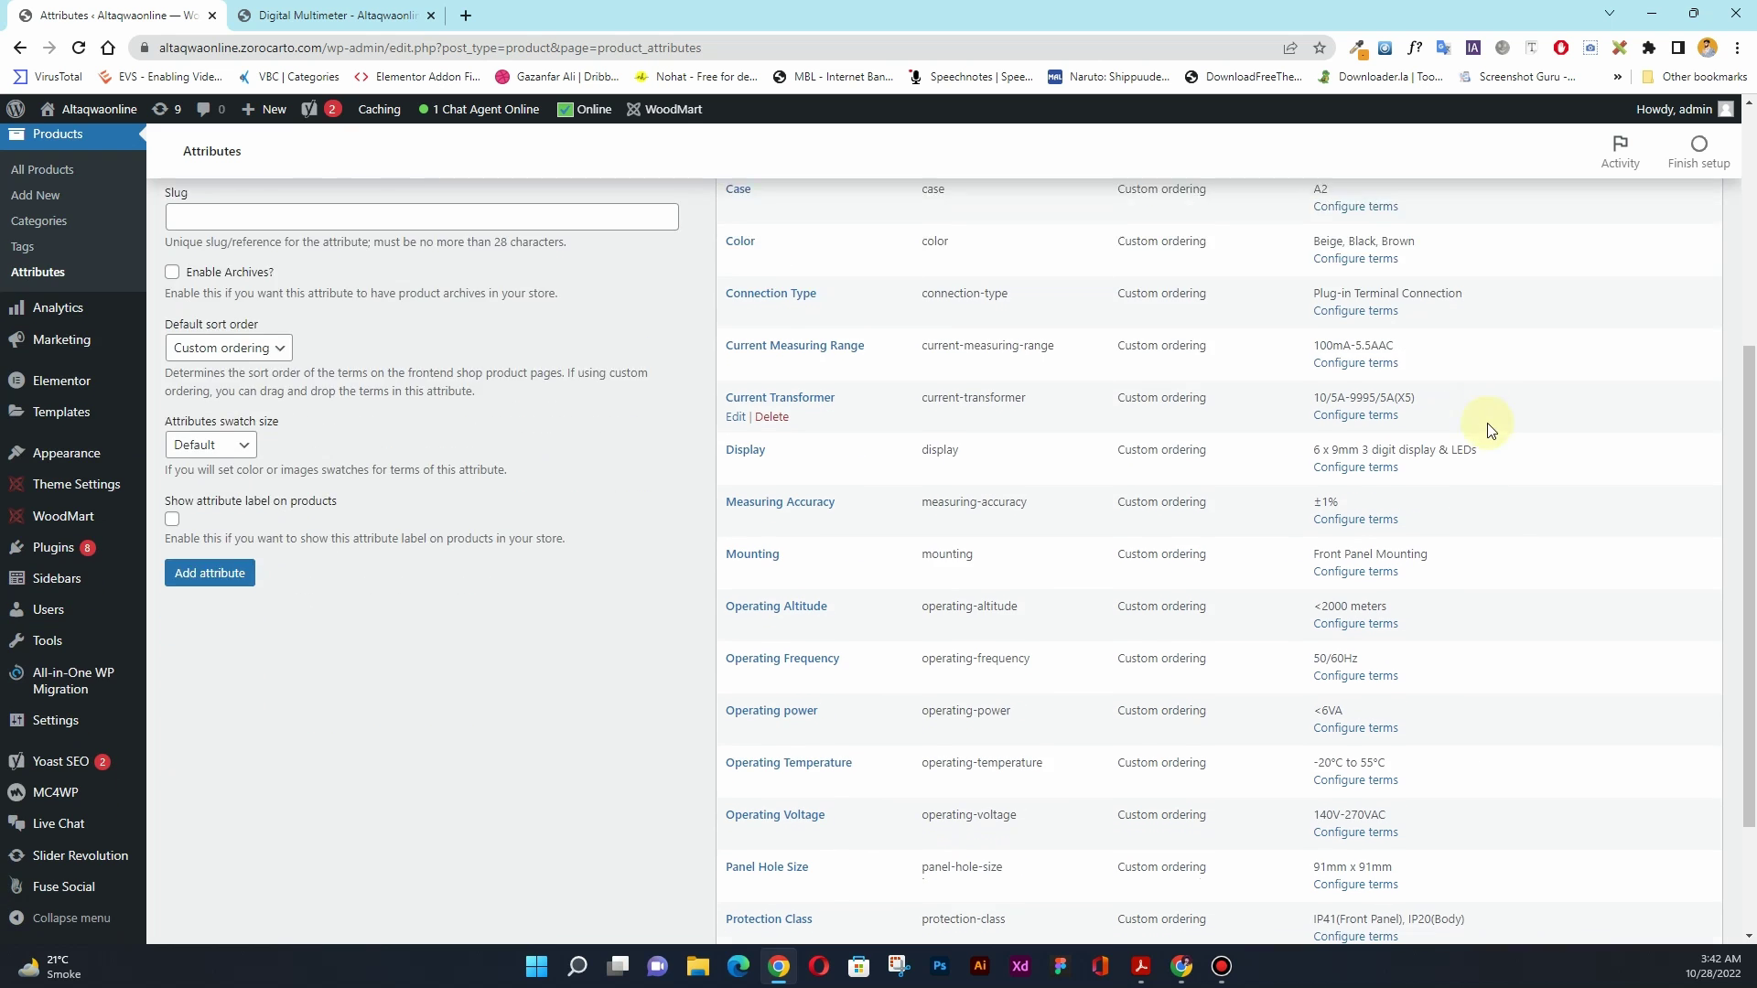
{"action": "scroll", "coordinate": [1487, 435], "scroll_direction": "down", "scroll_amount": 3}
{"action": "scroll", "coordinate": [1487, 441], "scroll_direction": "up", "scroll_amount": 5}
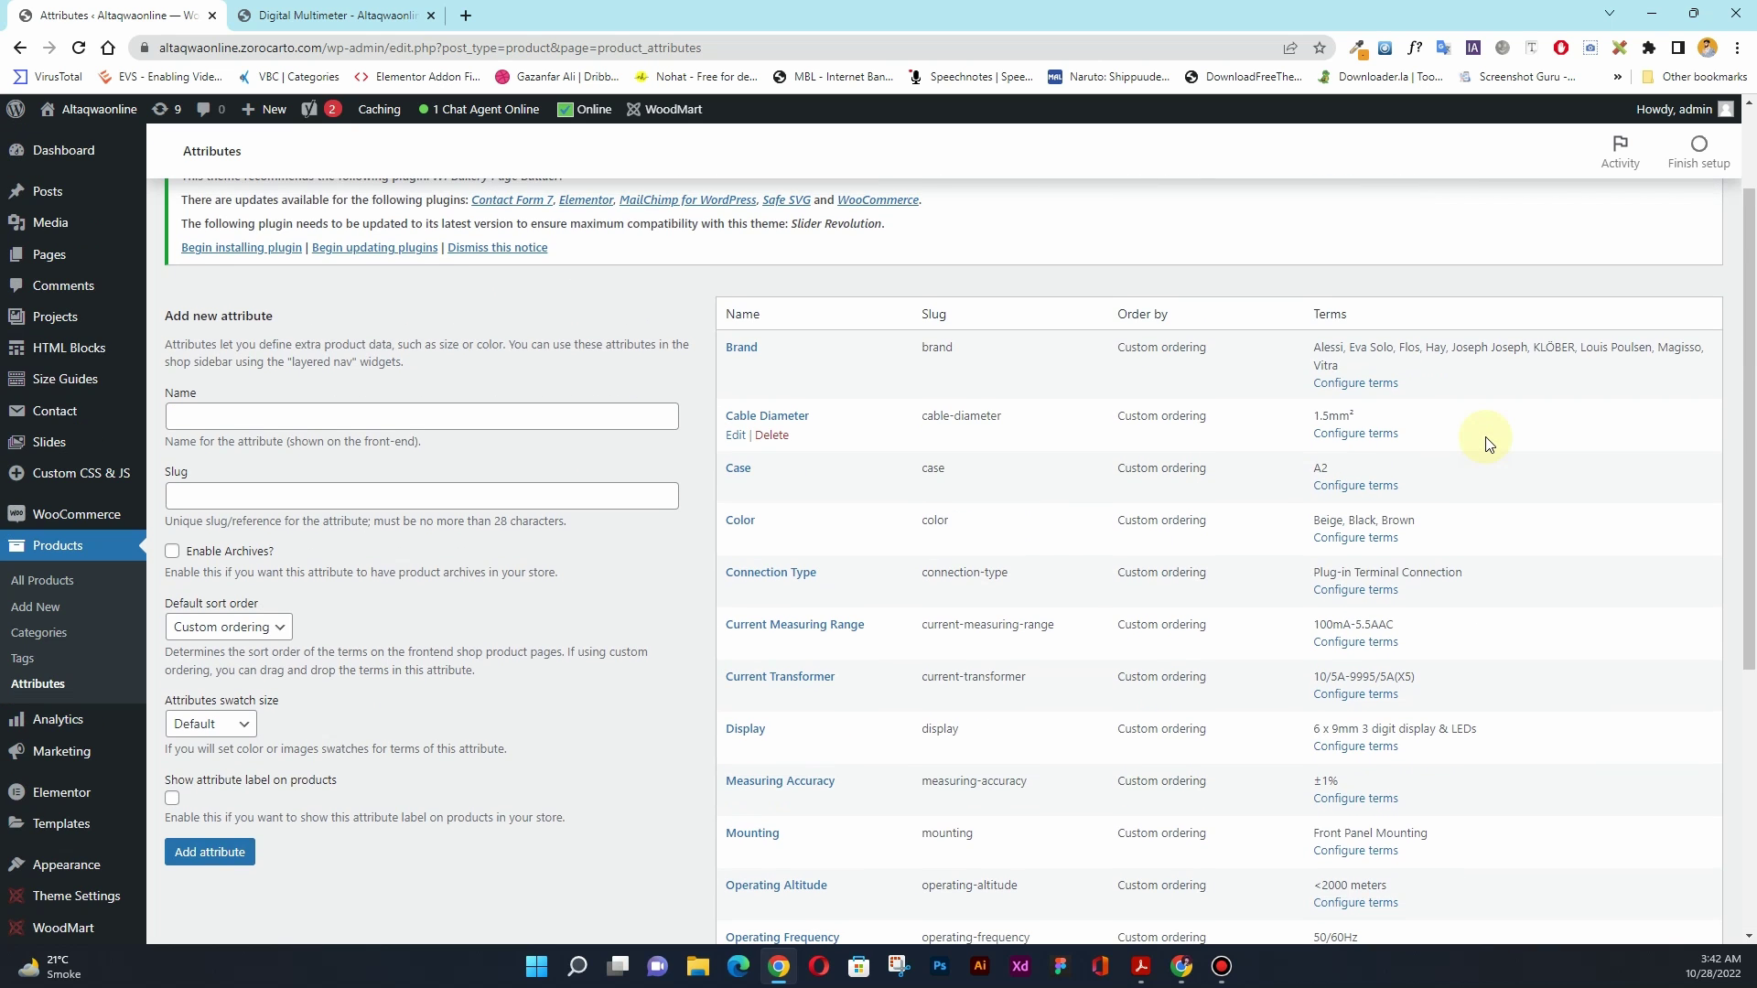
{"action": "scroll", "coordinate": [1485, 444], "scroll_direction": "down", "scroll_amount": 5}
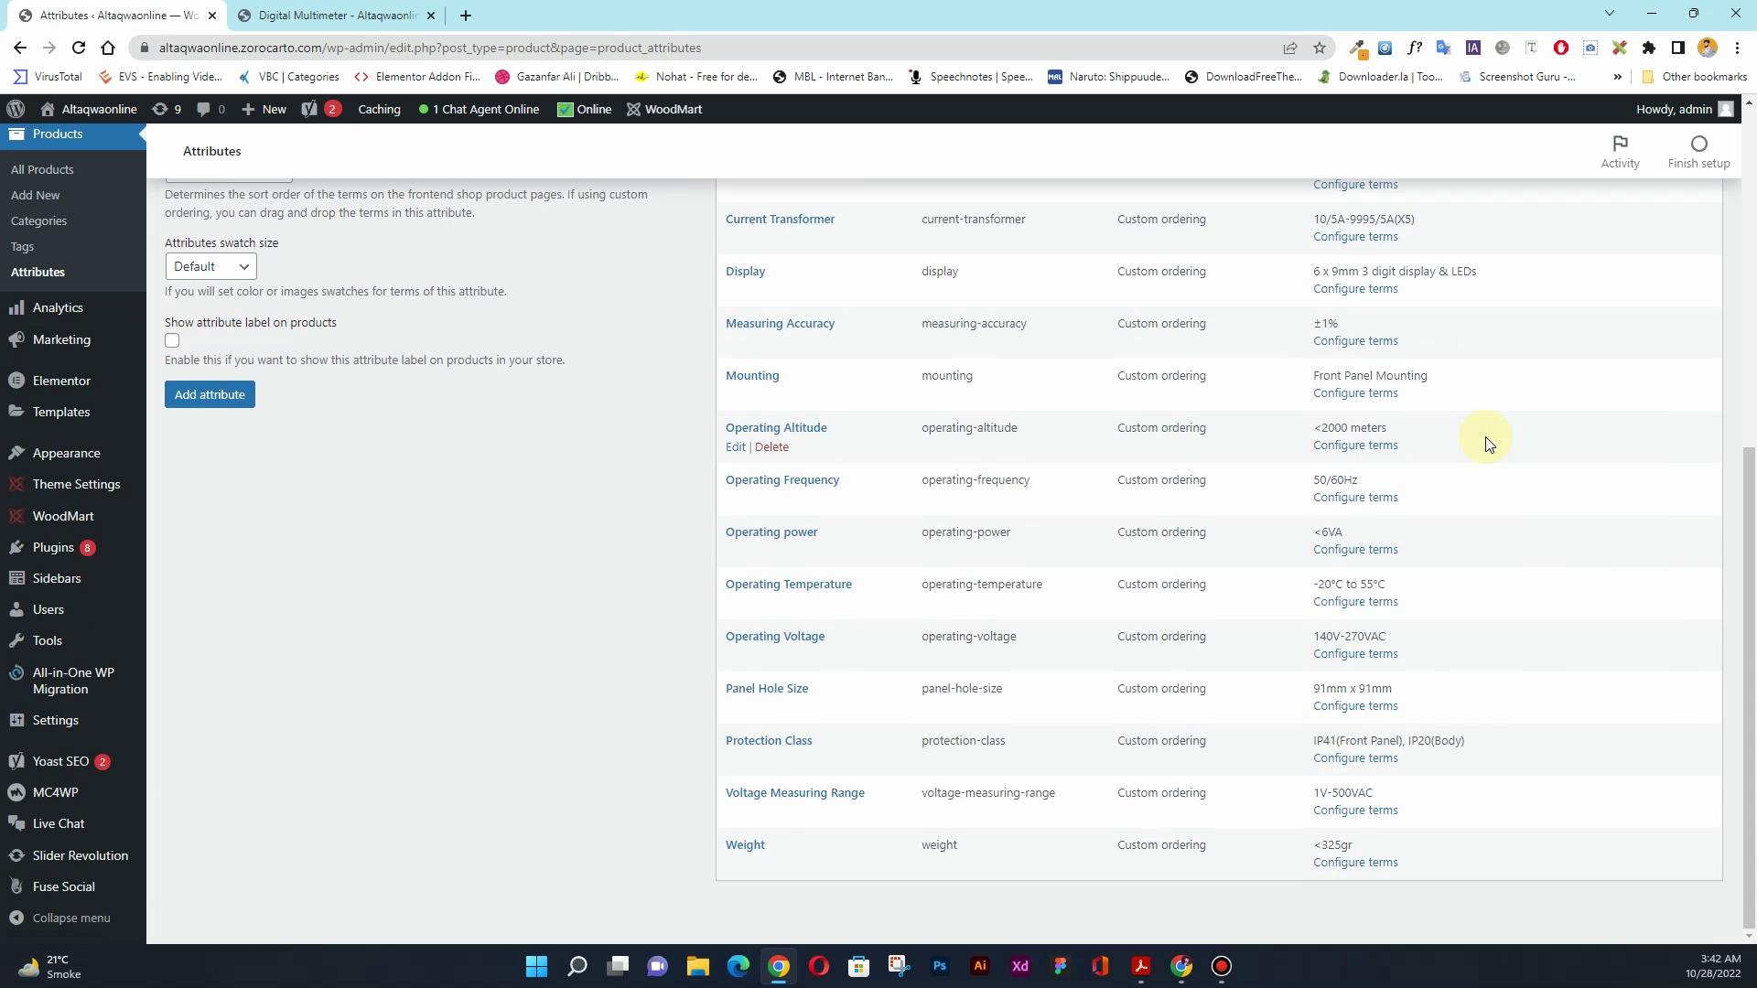
{"action": "scroll", "coordinate": [1485, 443], "scroll_direction": "up", "scroll_amount": 7}
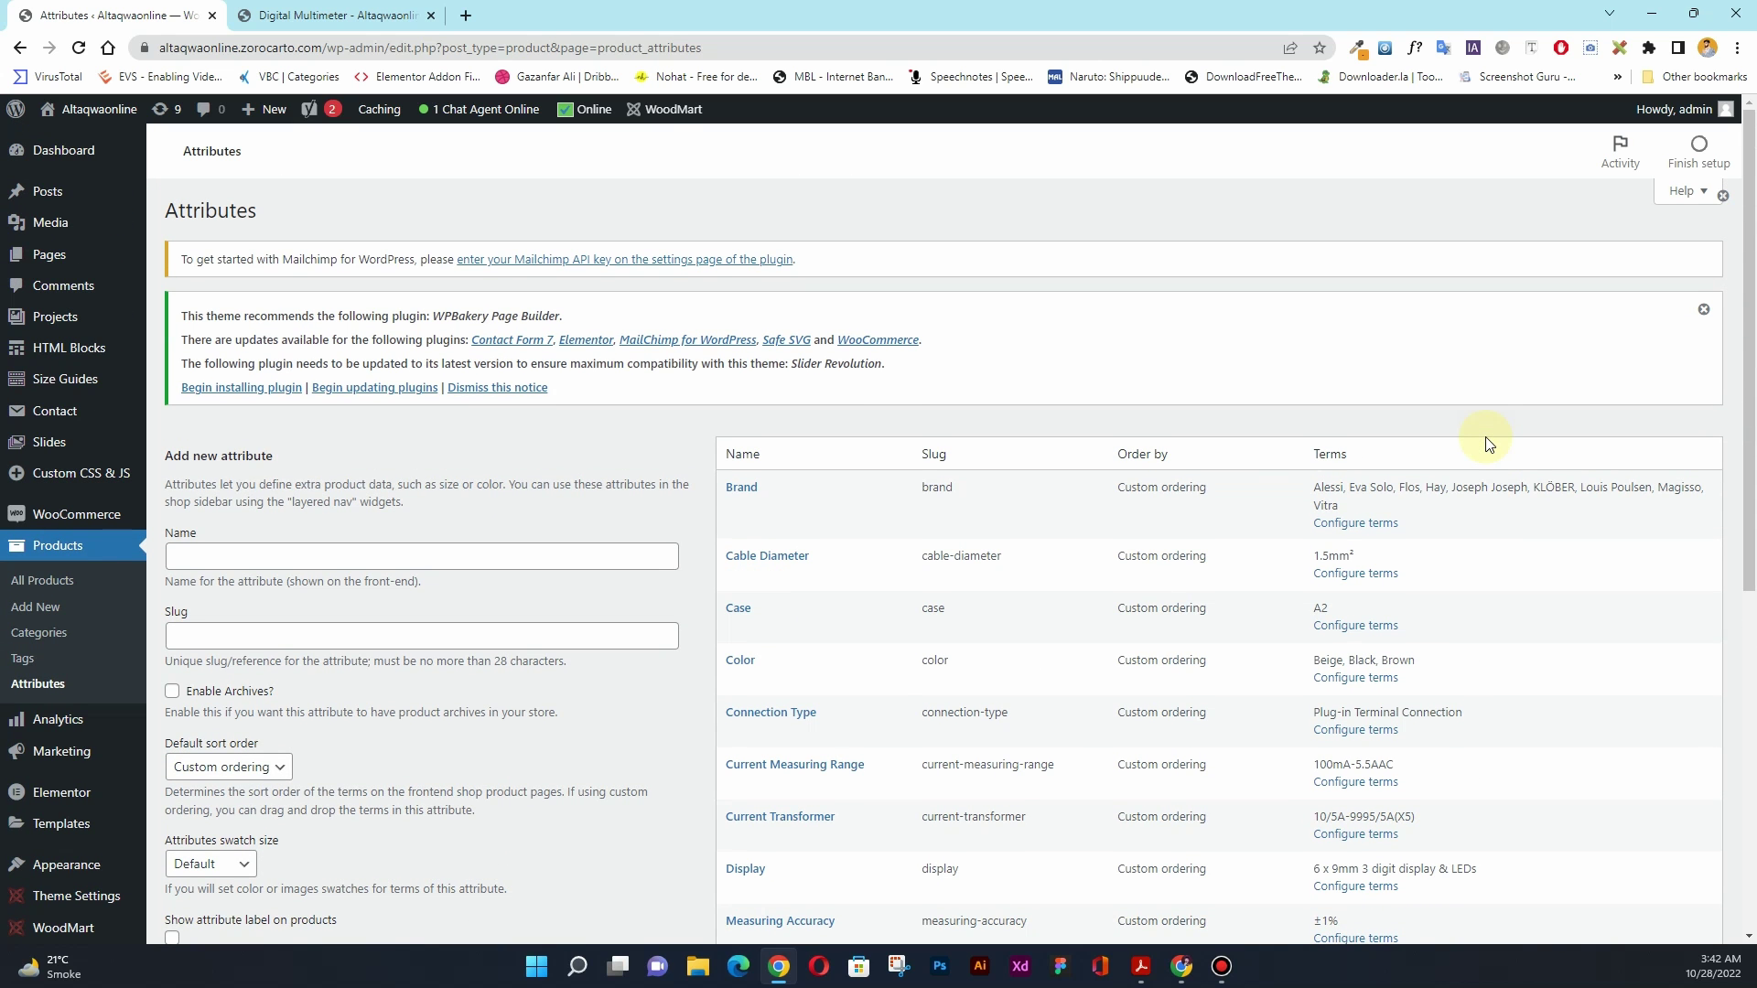
- Start a new product and name it "Digital Multimeter"
{"action": "left_click", "coordinate": [52, 614]}
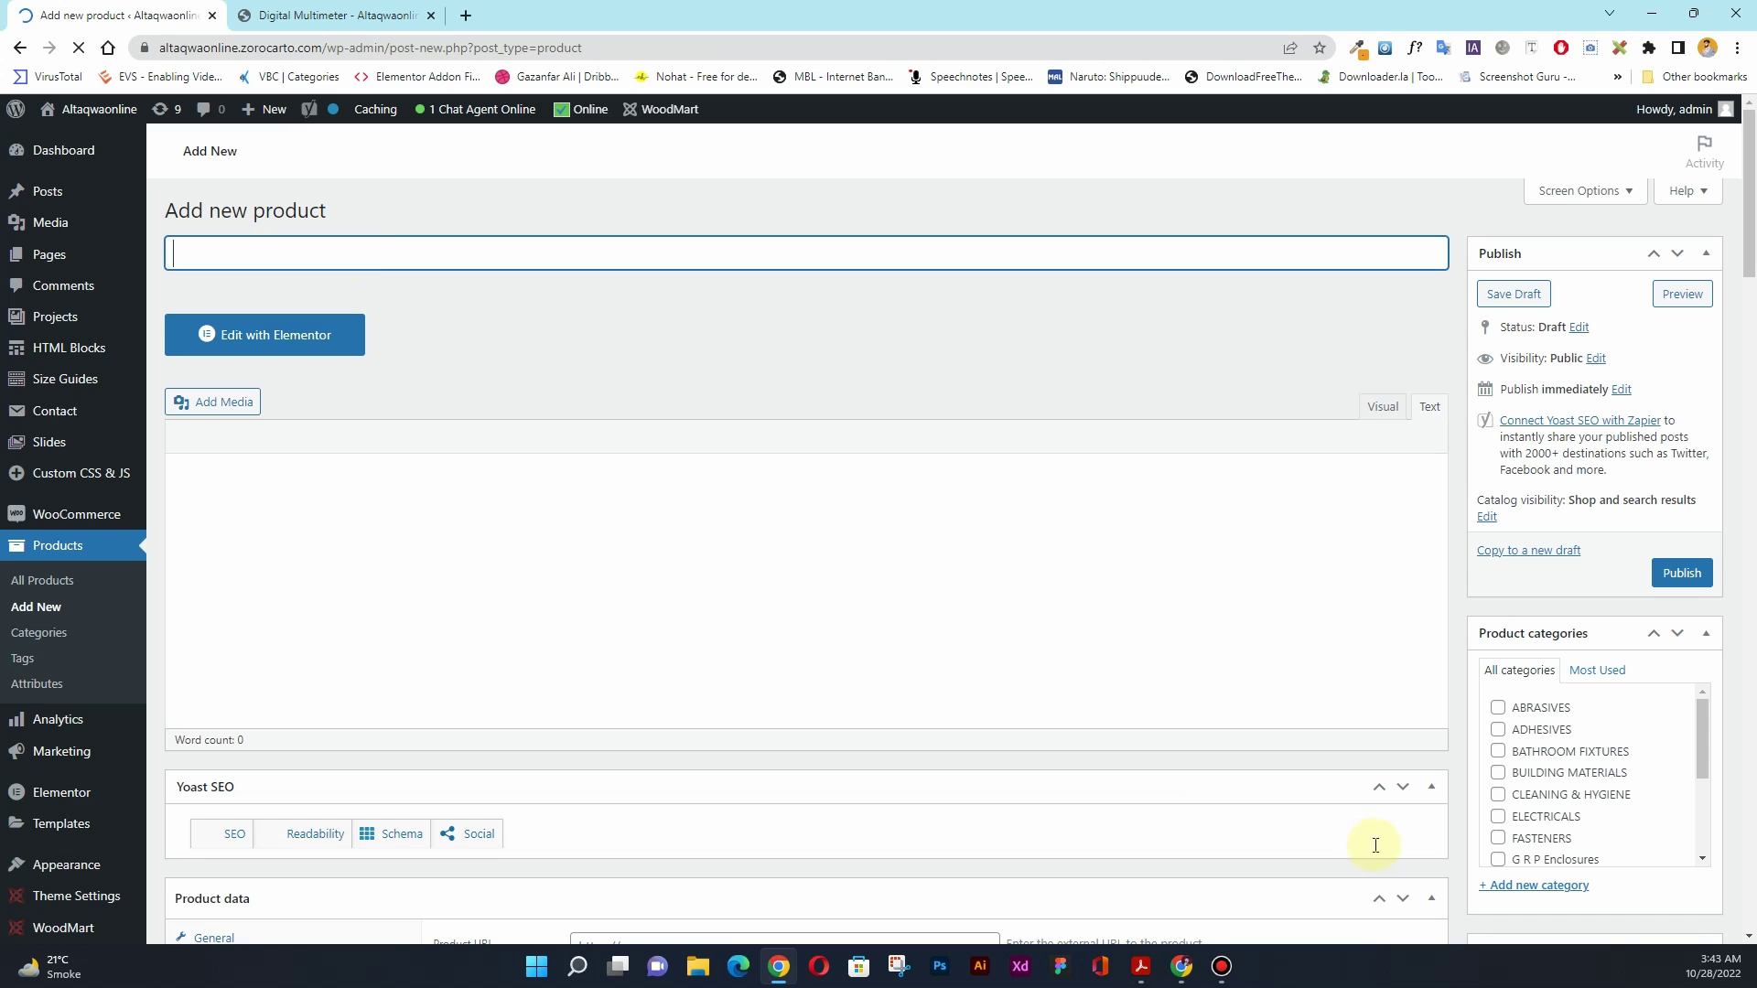
{"action": "left_click", "coordinate": [1141, 966]}
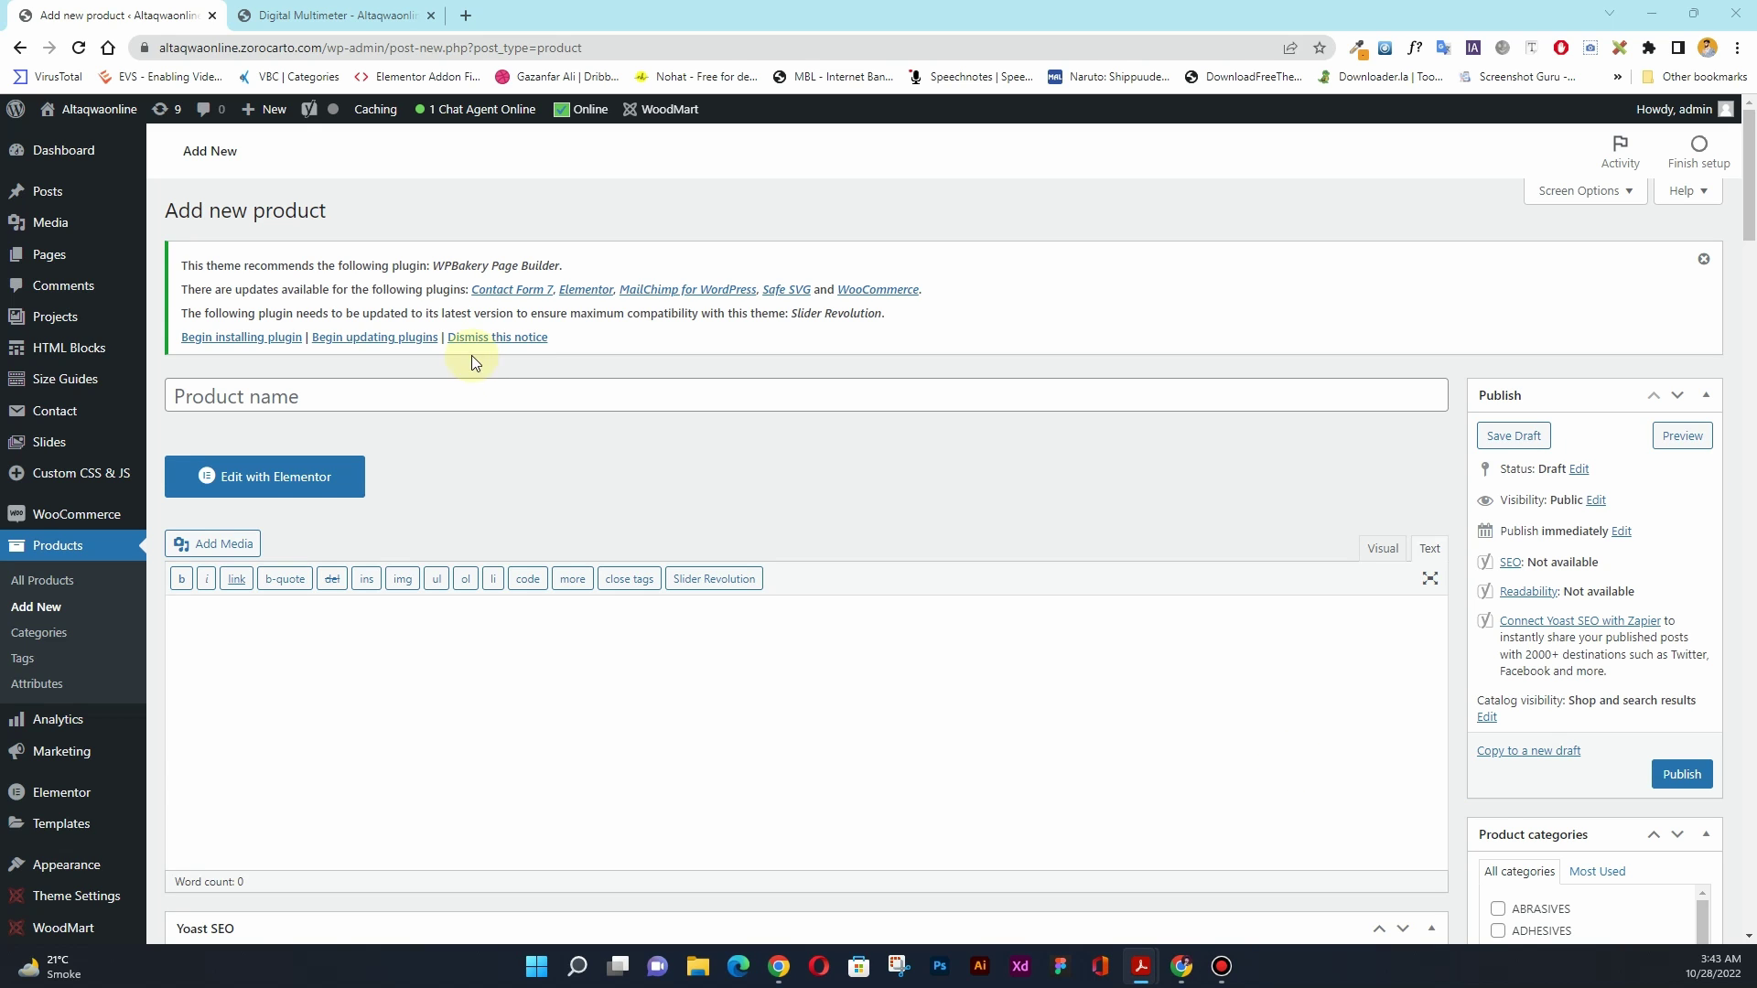
{"action": "left_click", "coordinate": [462, 403]}
{"action": "type", "text": "Digital "}
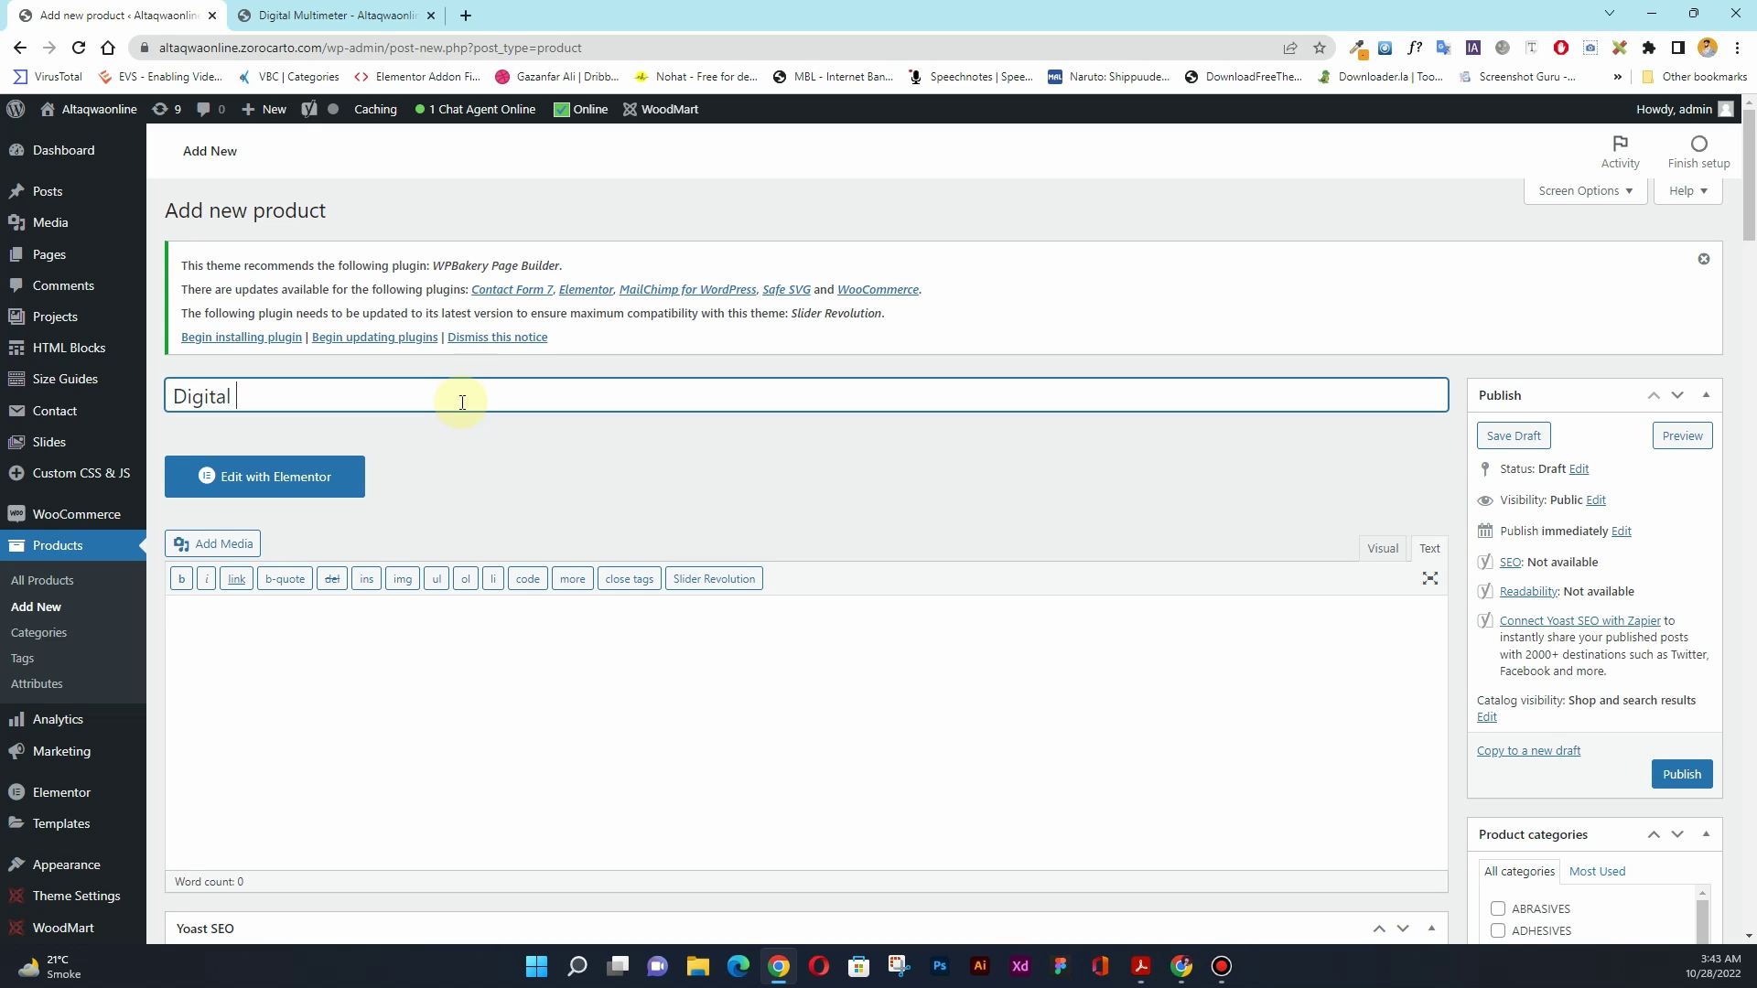
{"action": "type", "text": "Multimeter"}
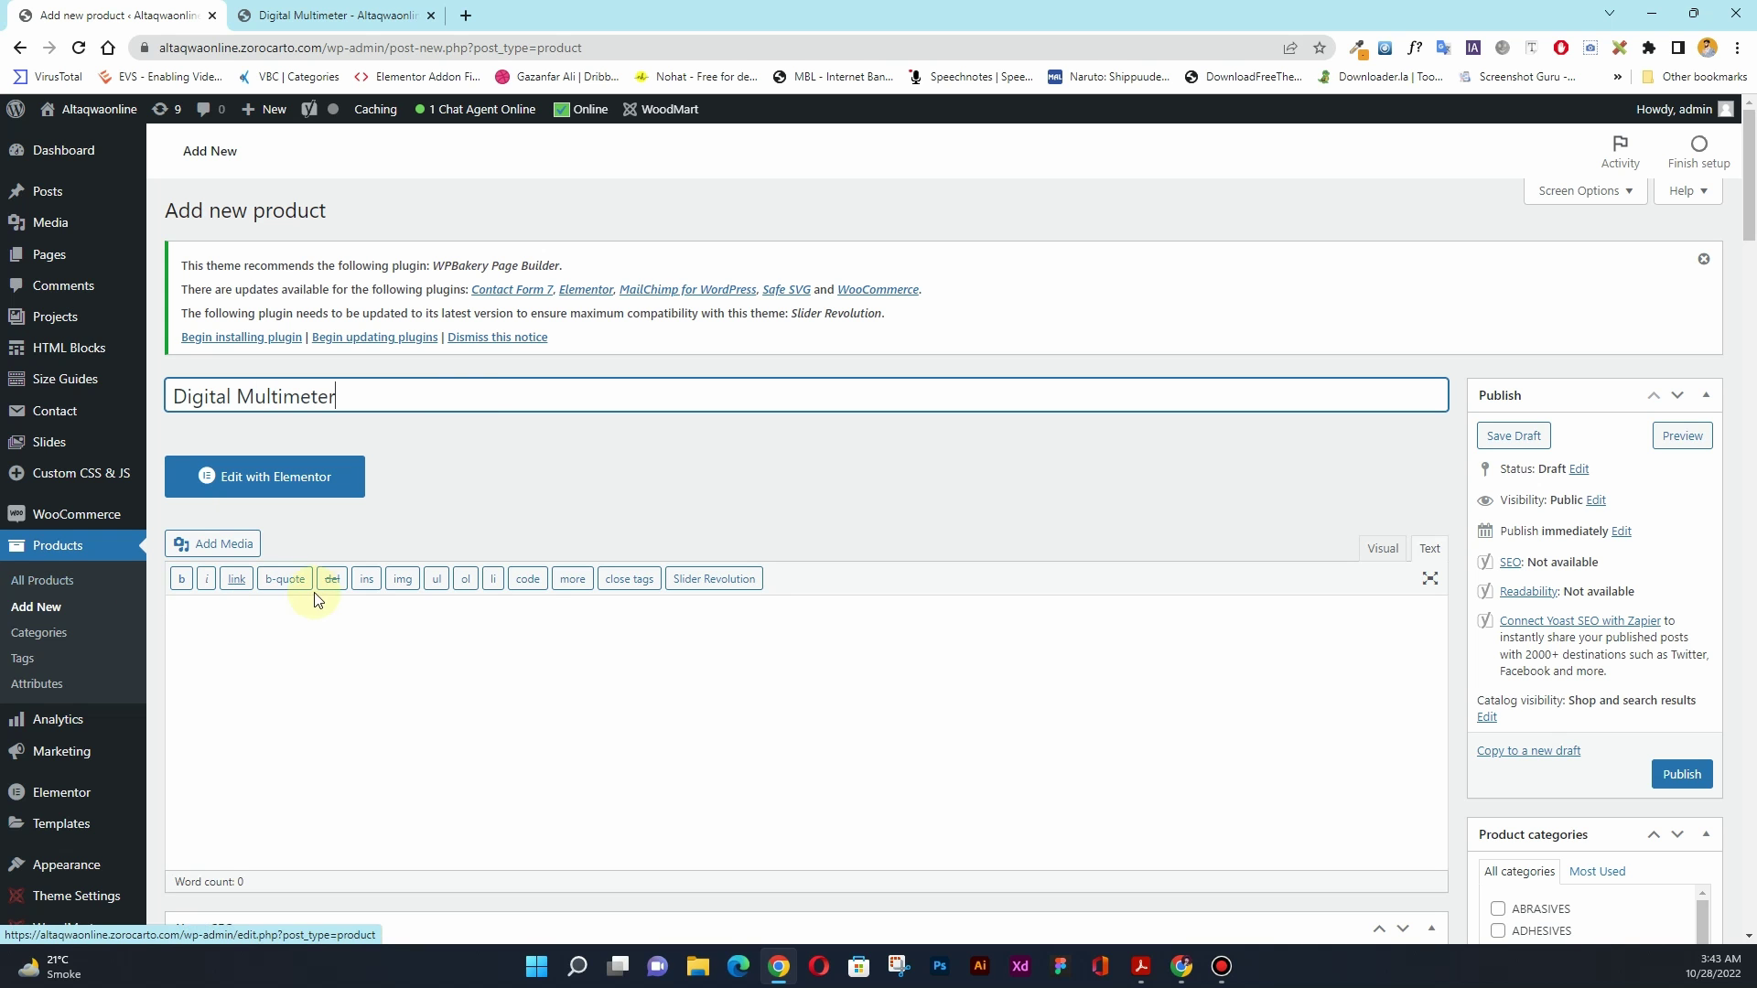
- Copy the description text from the existing Digital Multimeter product page and paste it as the new product's description
{"action": "key", "text": "ctrl+Tab"}
{"action": "scroll", "coordinate": [360, 513], "scroll_direction": "down", "scroll_amount": 6}
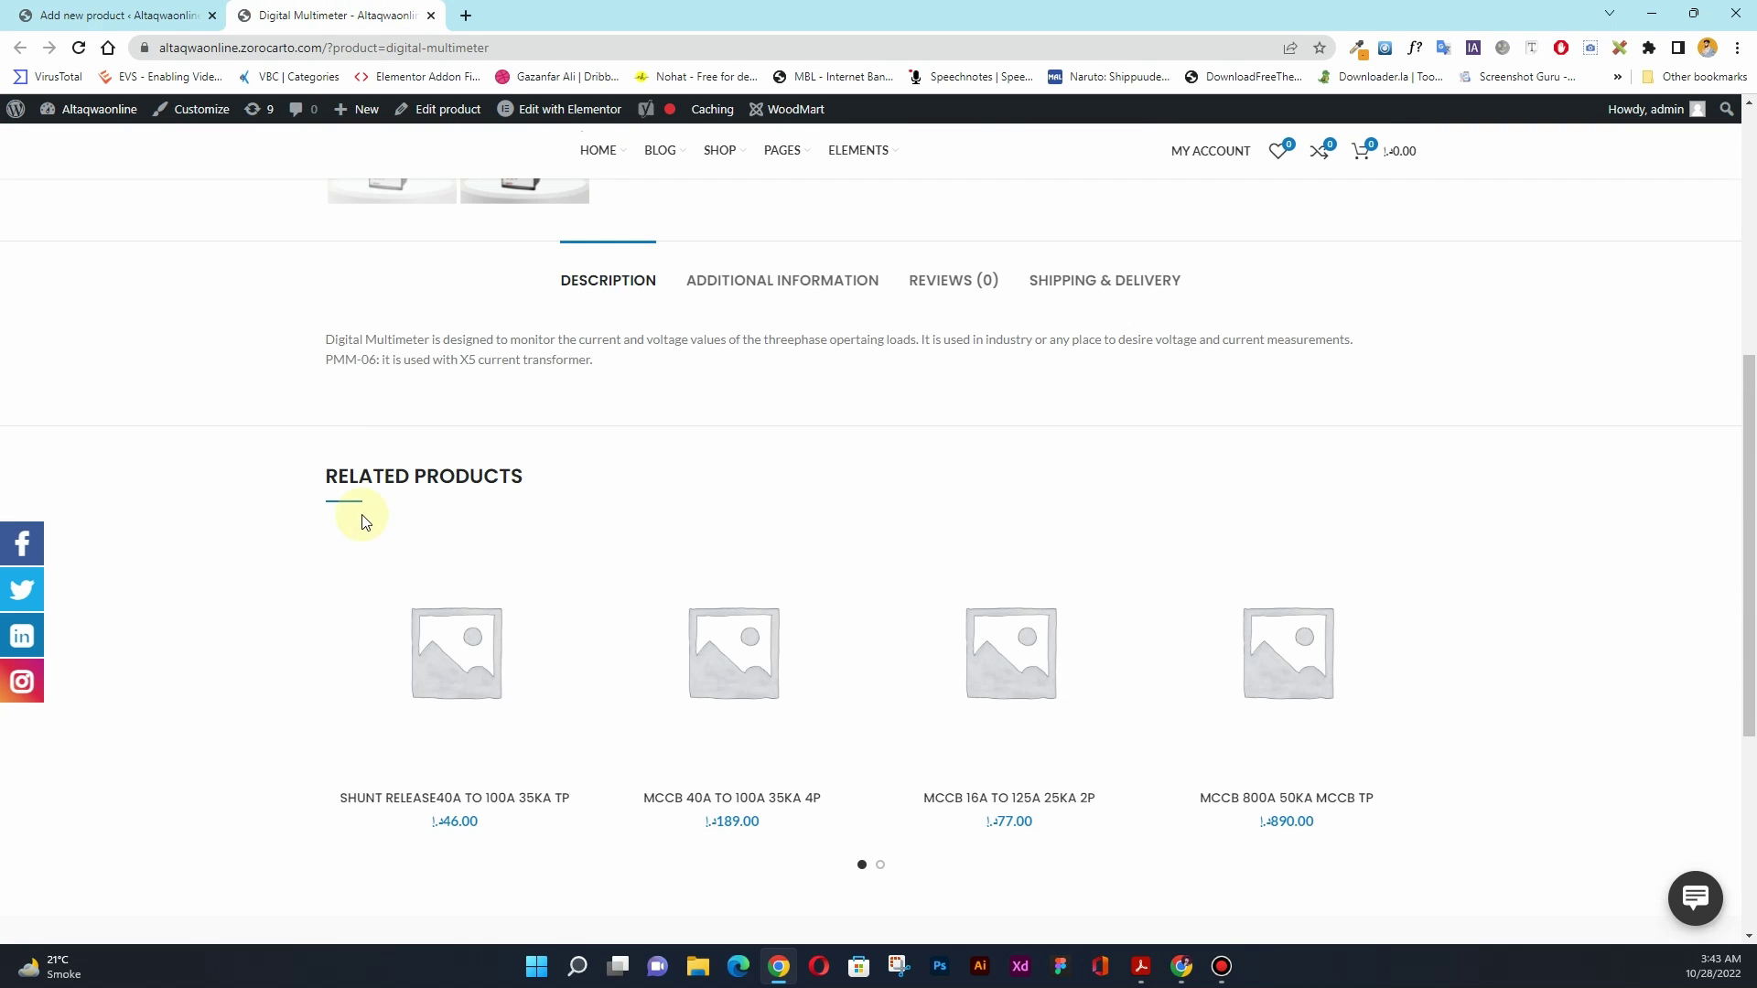
{"action": "left_click_drag", "start_coordinate": [325, 338], "coordinate": [629, 369]}
{"action": "key", "text": "ctrl+c"}
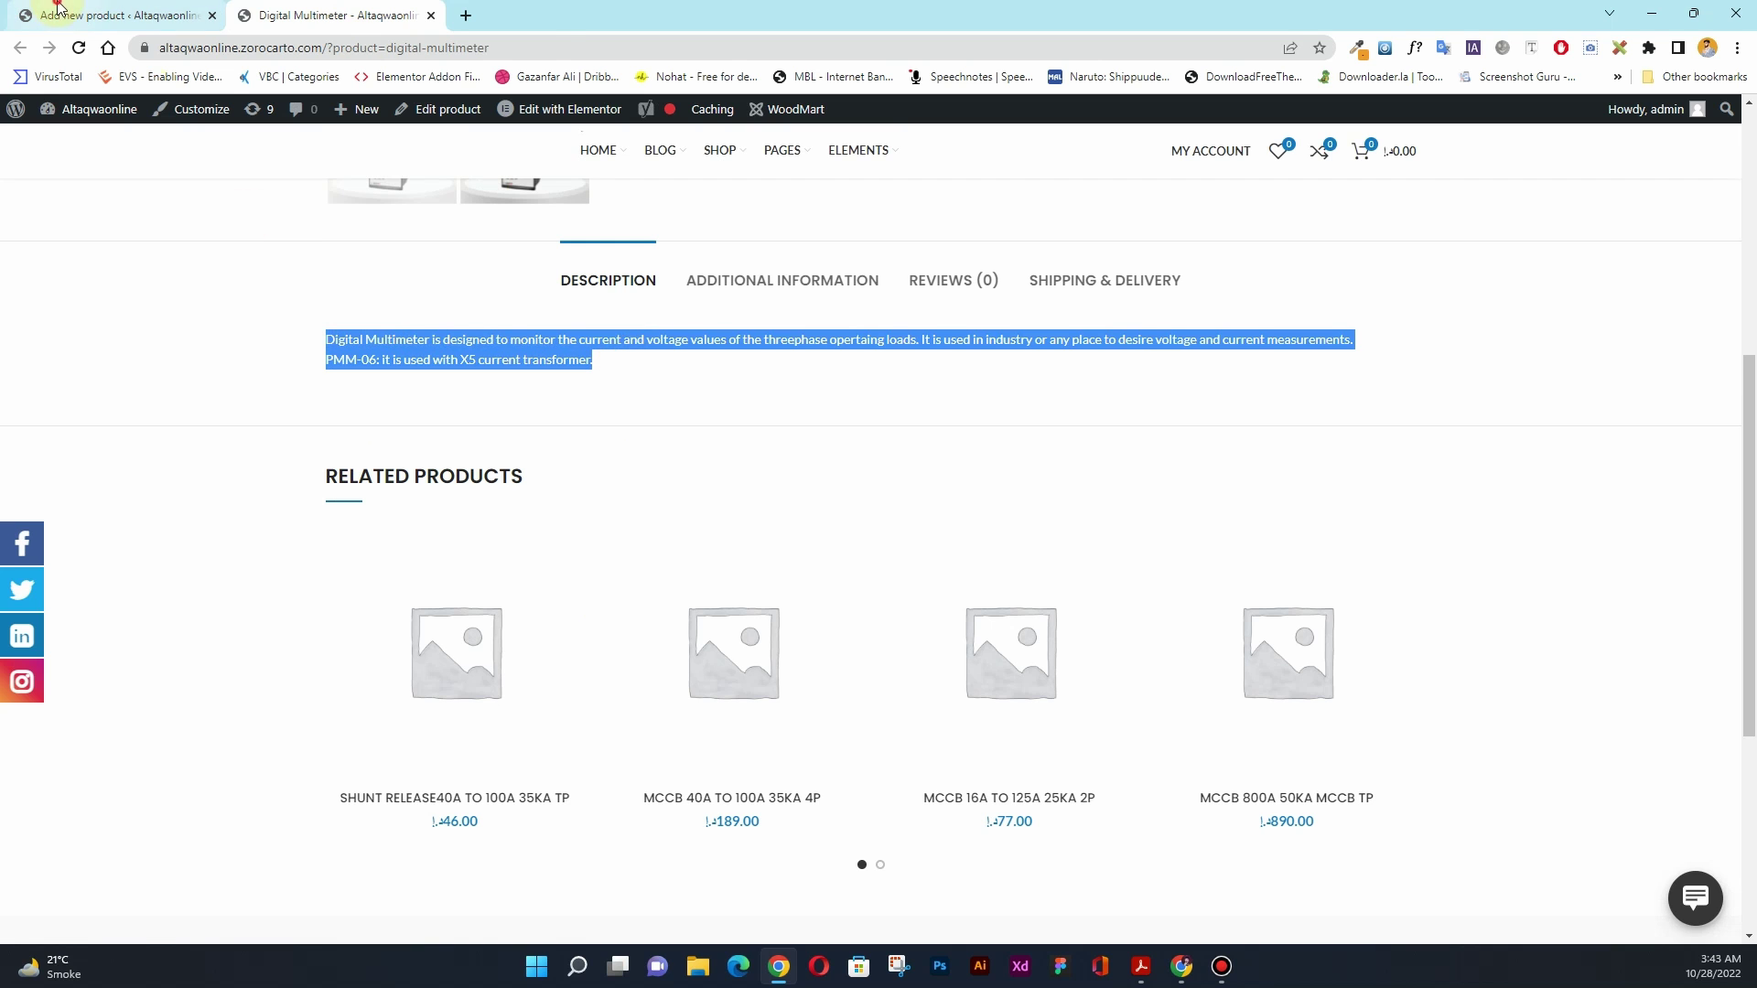
{"action": "left_click", "coordinate": [55, 14]}
{"action": "left_click", "coordinate": [389, 678]}
{"action": "key", "text": "ctrl+v"}
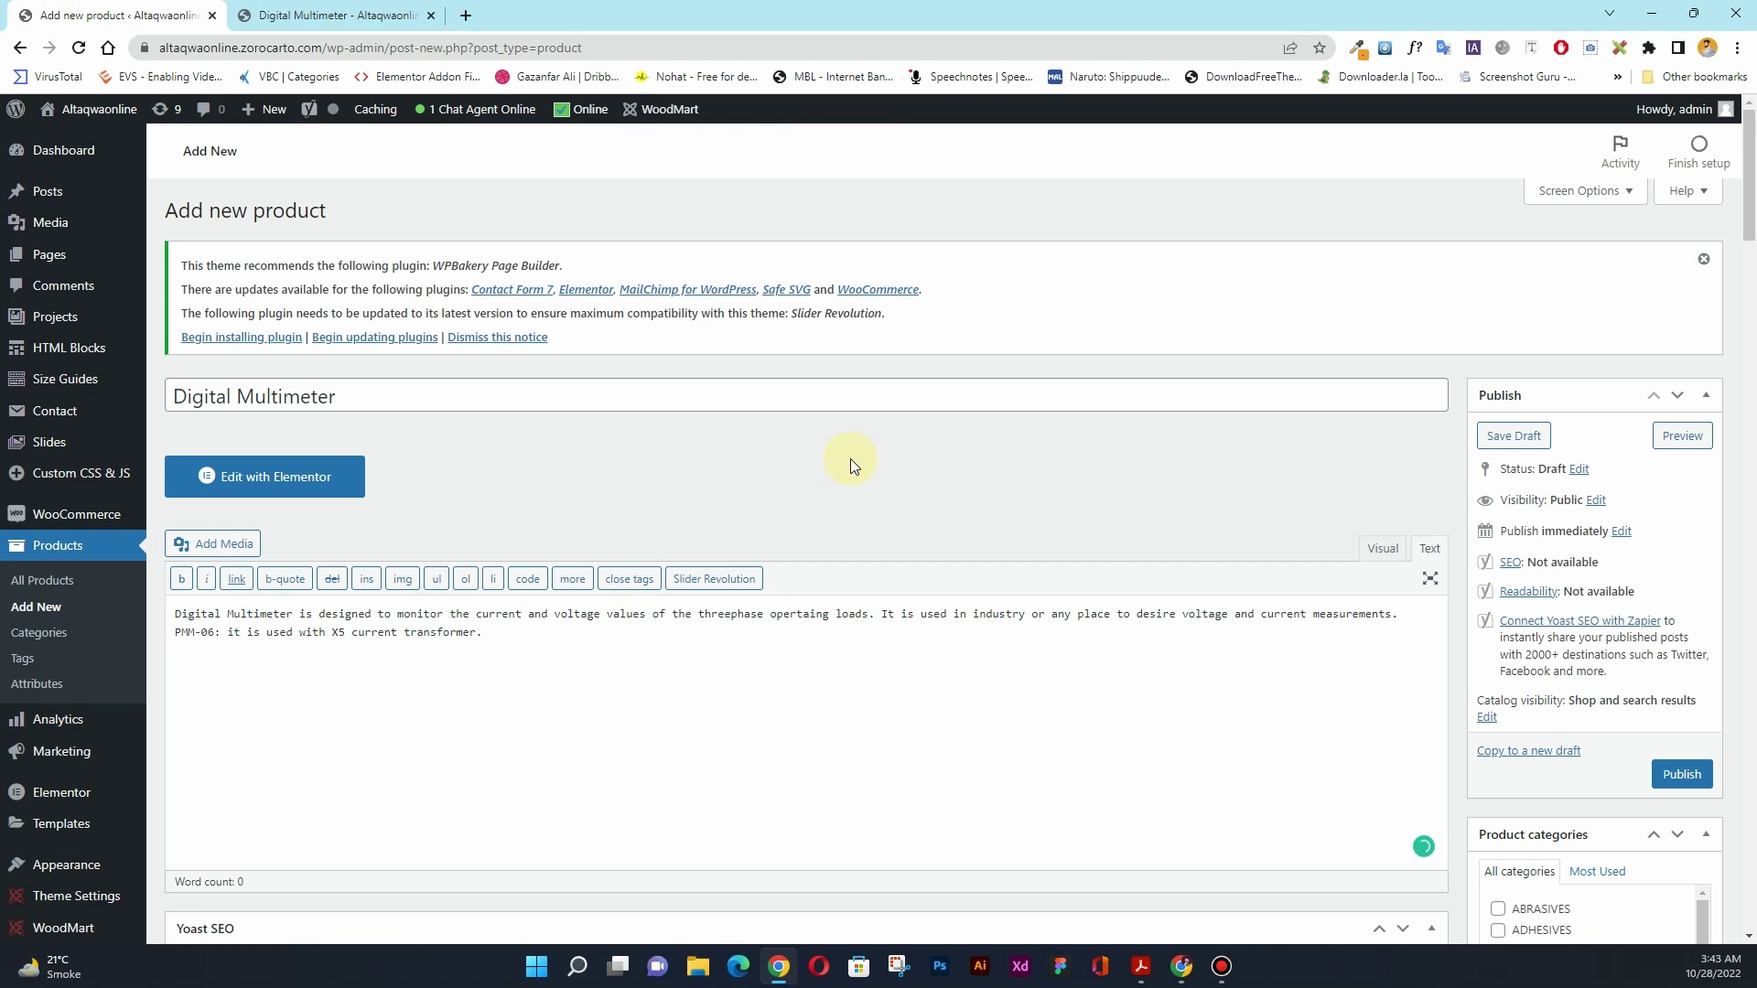
- Assign the product to the ELECTRICALS category and set Digital-Multimeter.png from the media library as its product image
{"action": "scroll", "coordinate": [1543, 538], "scroll_direction": "down", "scroll_amount": 4}
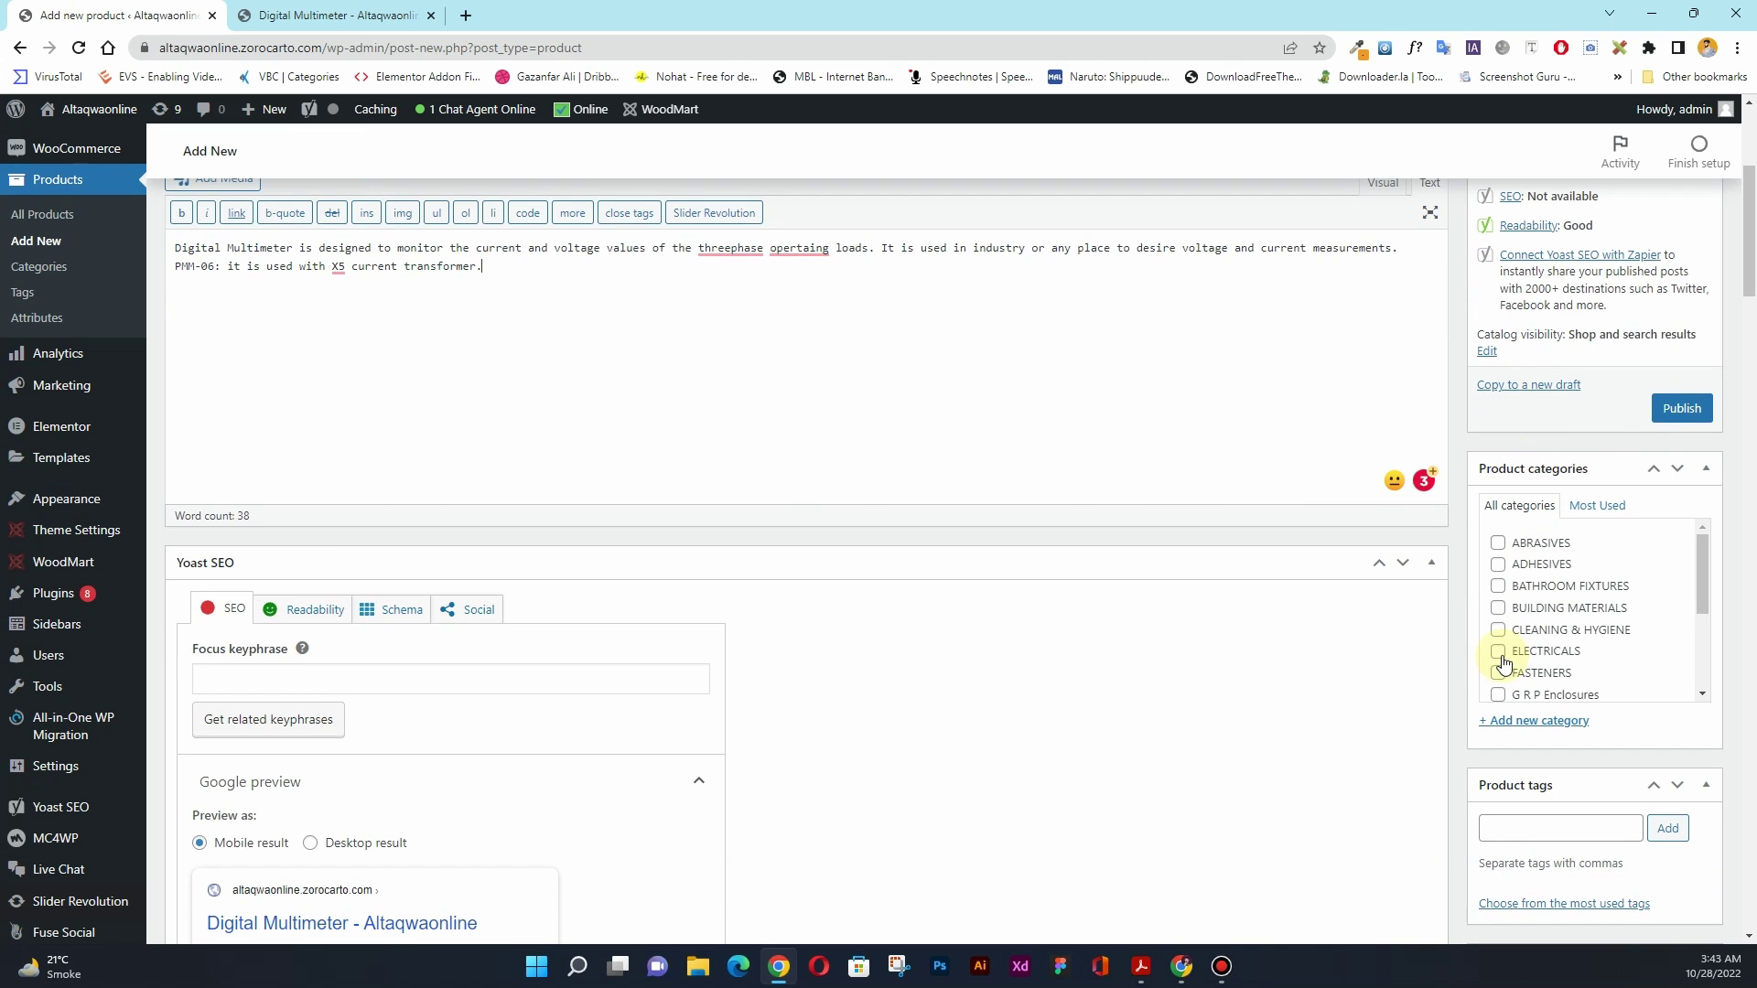
{"action": "left_click", "coordinate": [1497, 652]}
{"action": "scroll", "coordinate": [1475, 526], "scroll_direction": "down", "scroll_amount": 7}
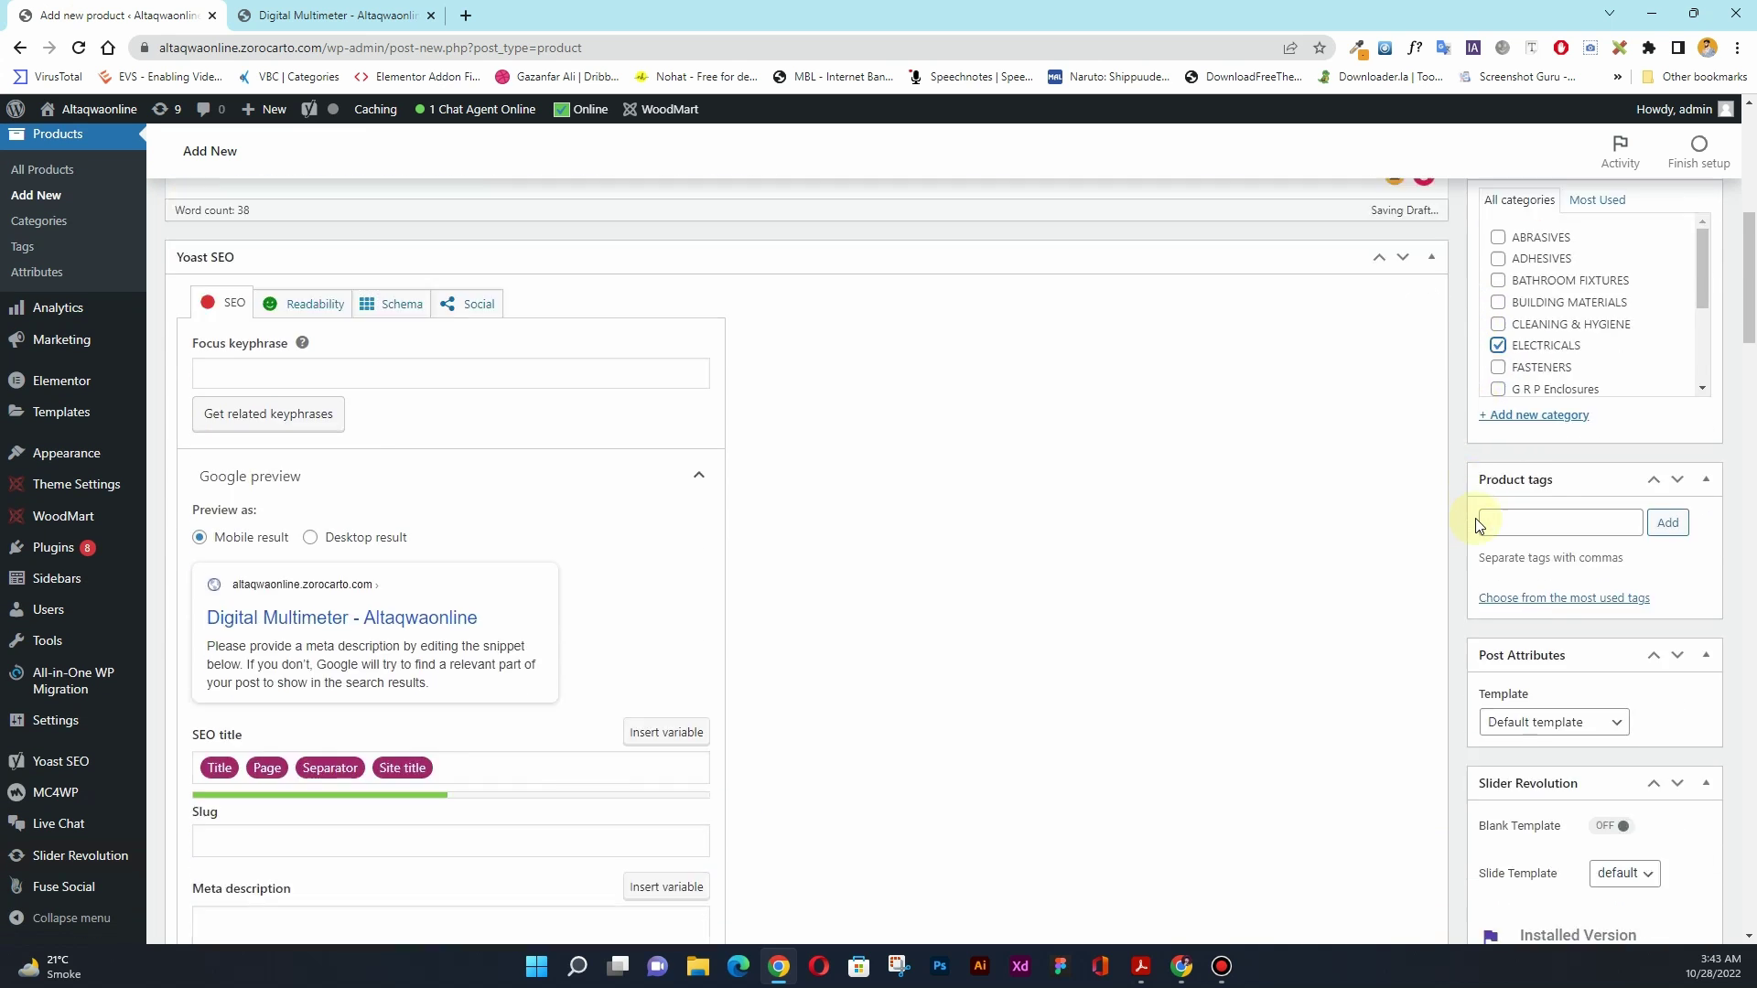
{"action": "scroll", "coordinate": [1478, 633], "scroll_direction": "down", "scroll_amount": 4}
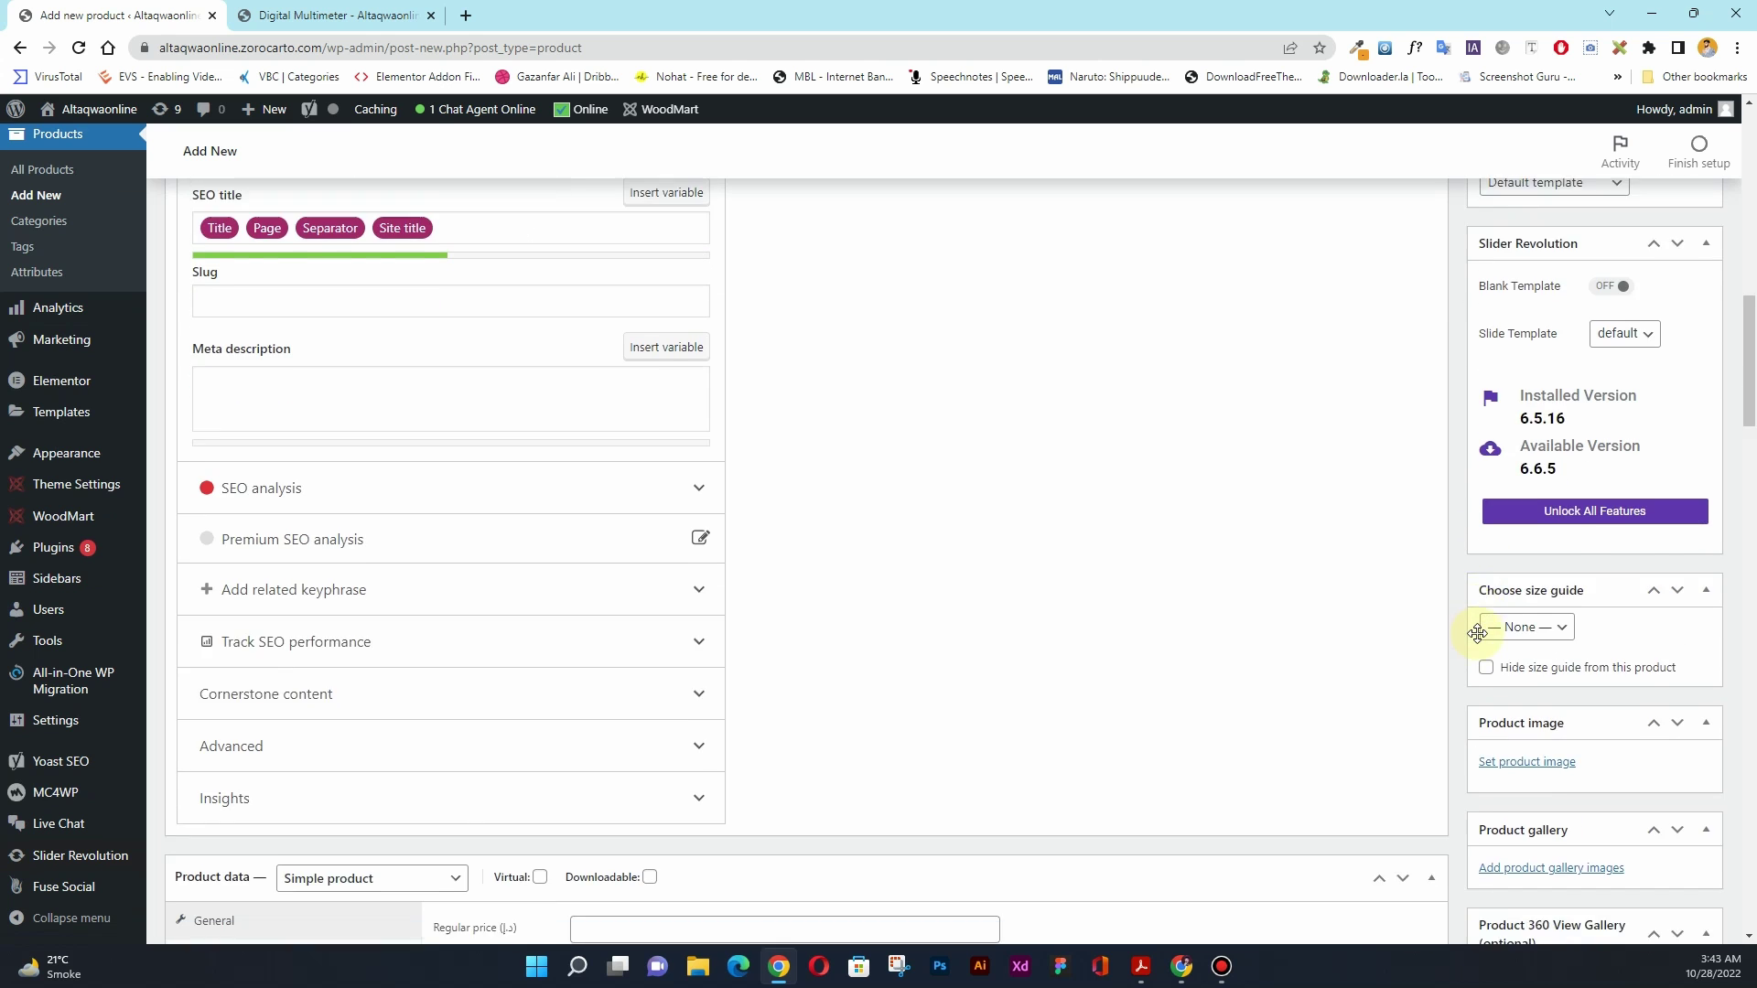
{"action": "left_click", "coordinate": [1517, 602]}
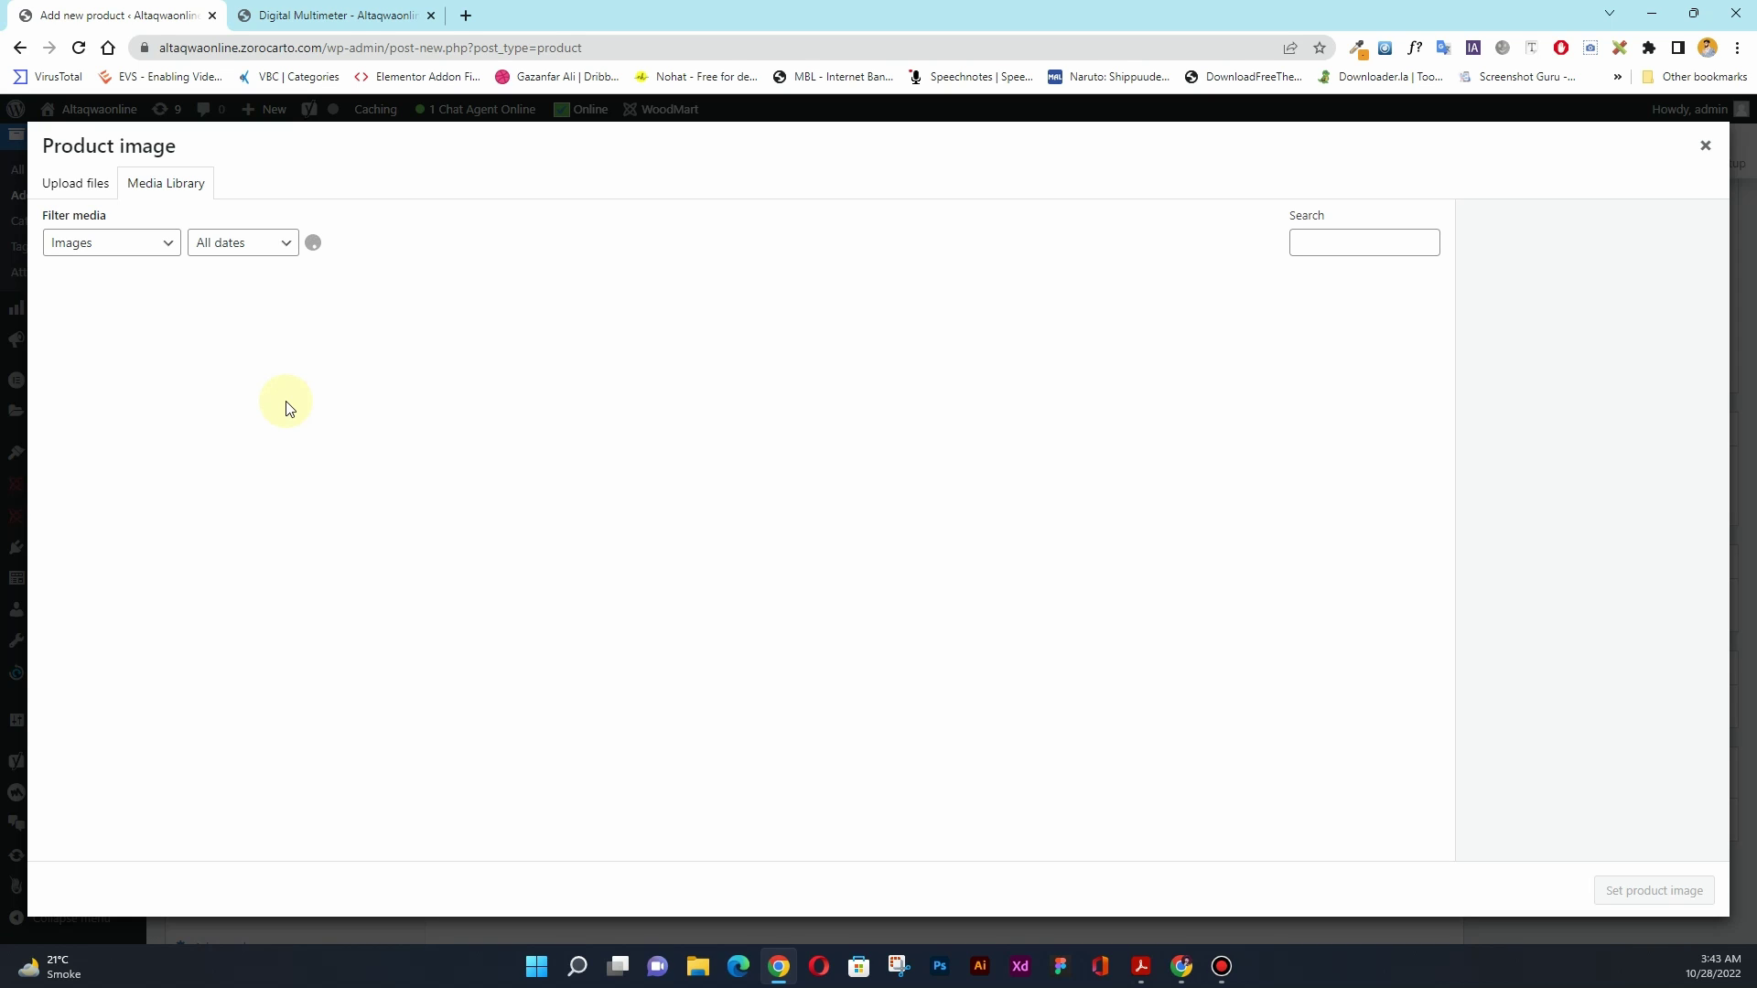
{"action": "left_click", "coordinate": [138, 343]}
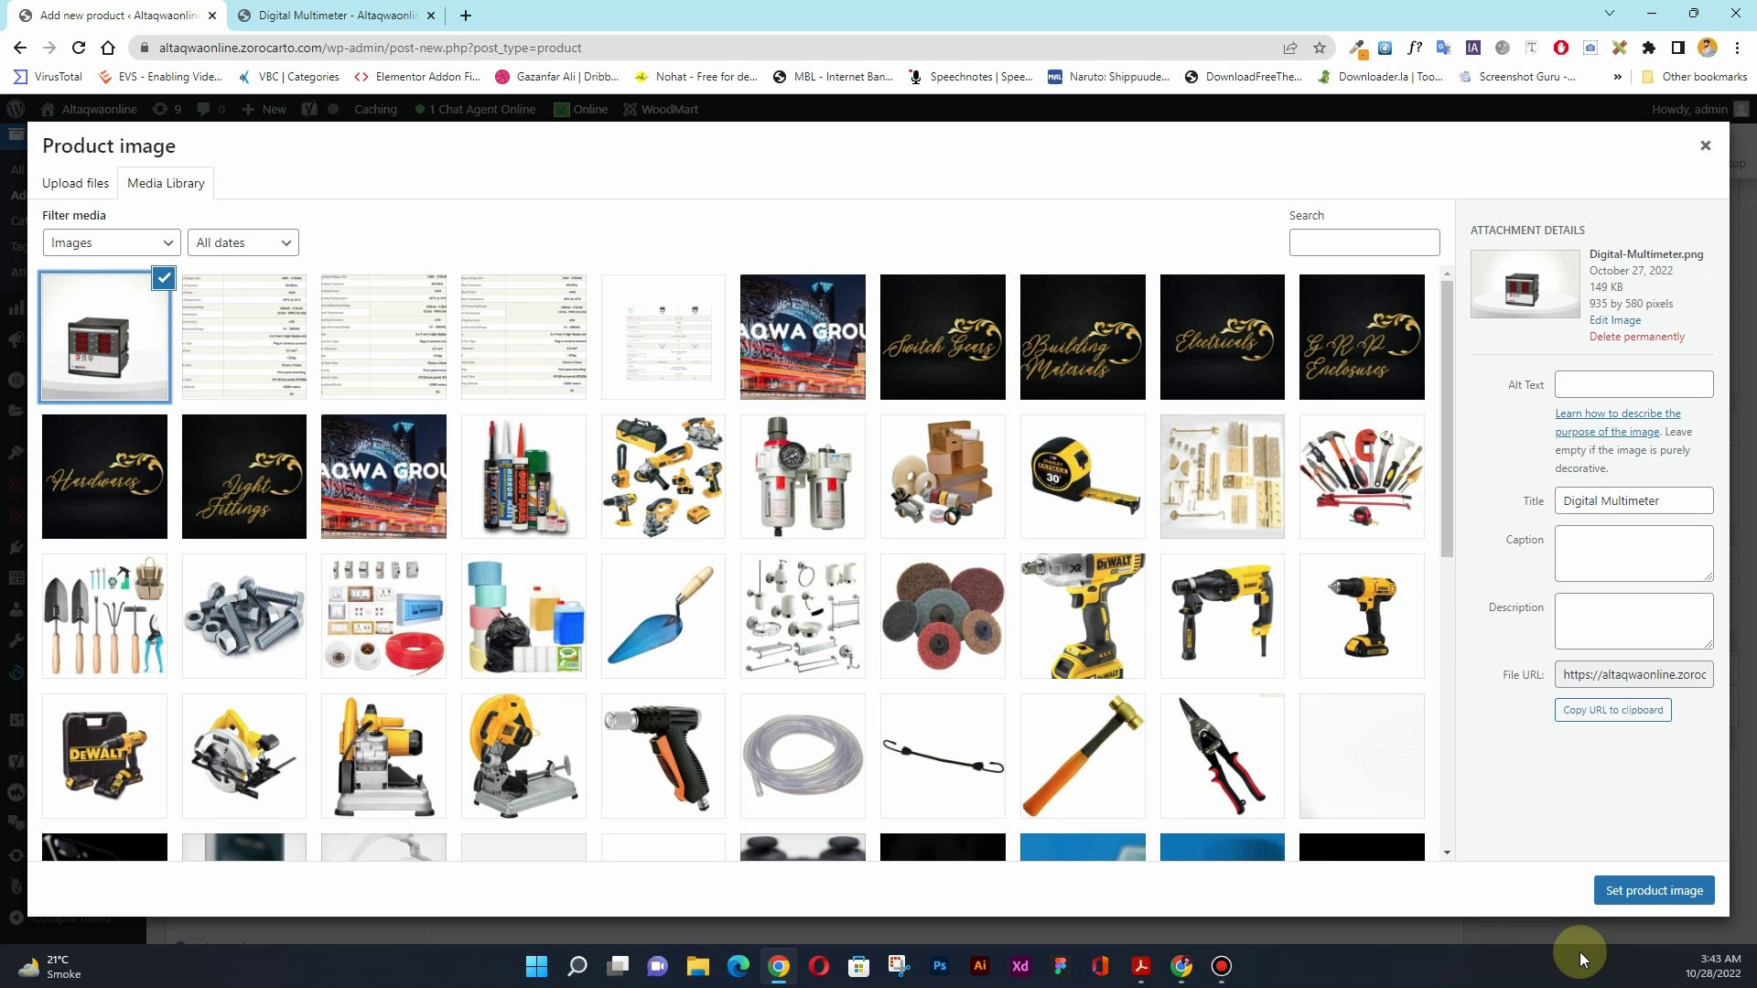
{"action": "left_click", "coordinate": [1645, 890]}
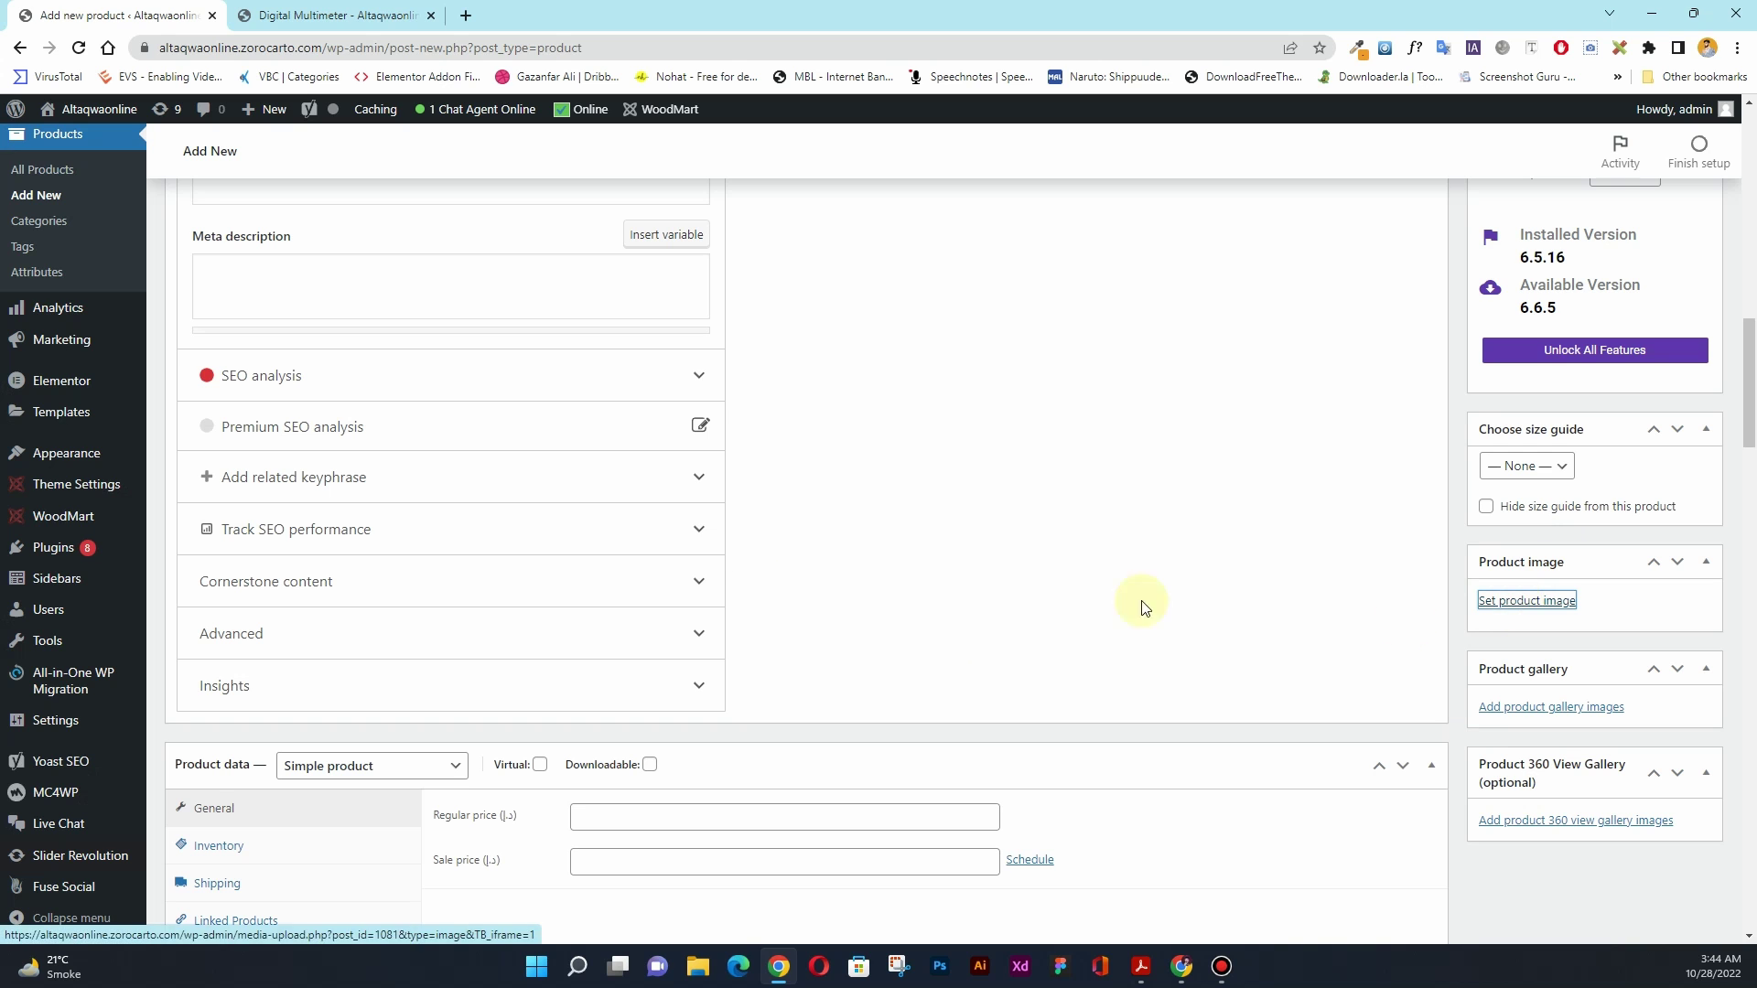
- Set the product's regular price to 90
{"action": "scroll", "coordinate": [930, 388], "scroll_direction": "down", "scroll_amount": 4}
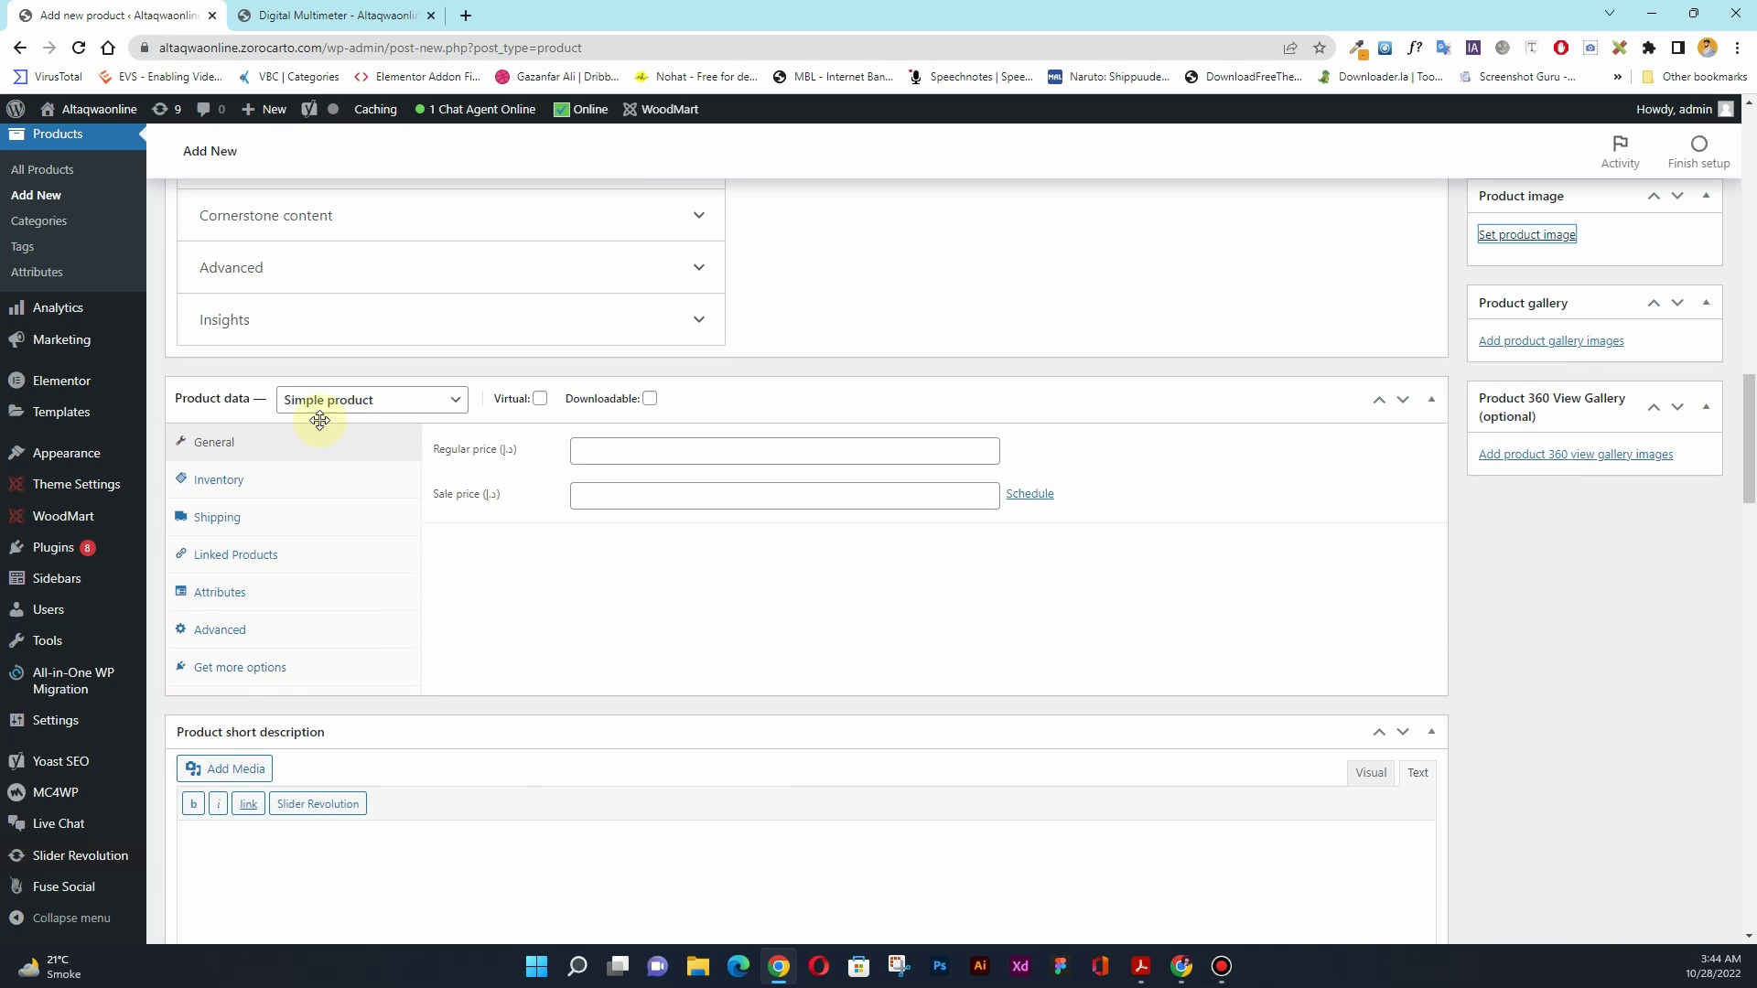
{"action": "left_click", "coordinate": [618, 450]}
{"action": "left_click", "coordinate": [679, 491]}
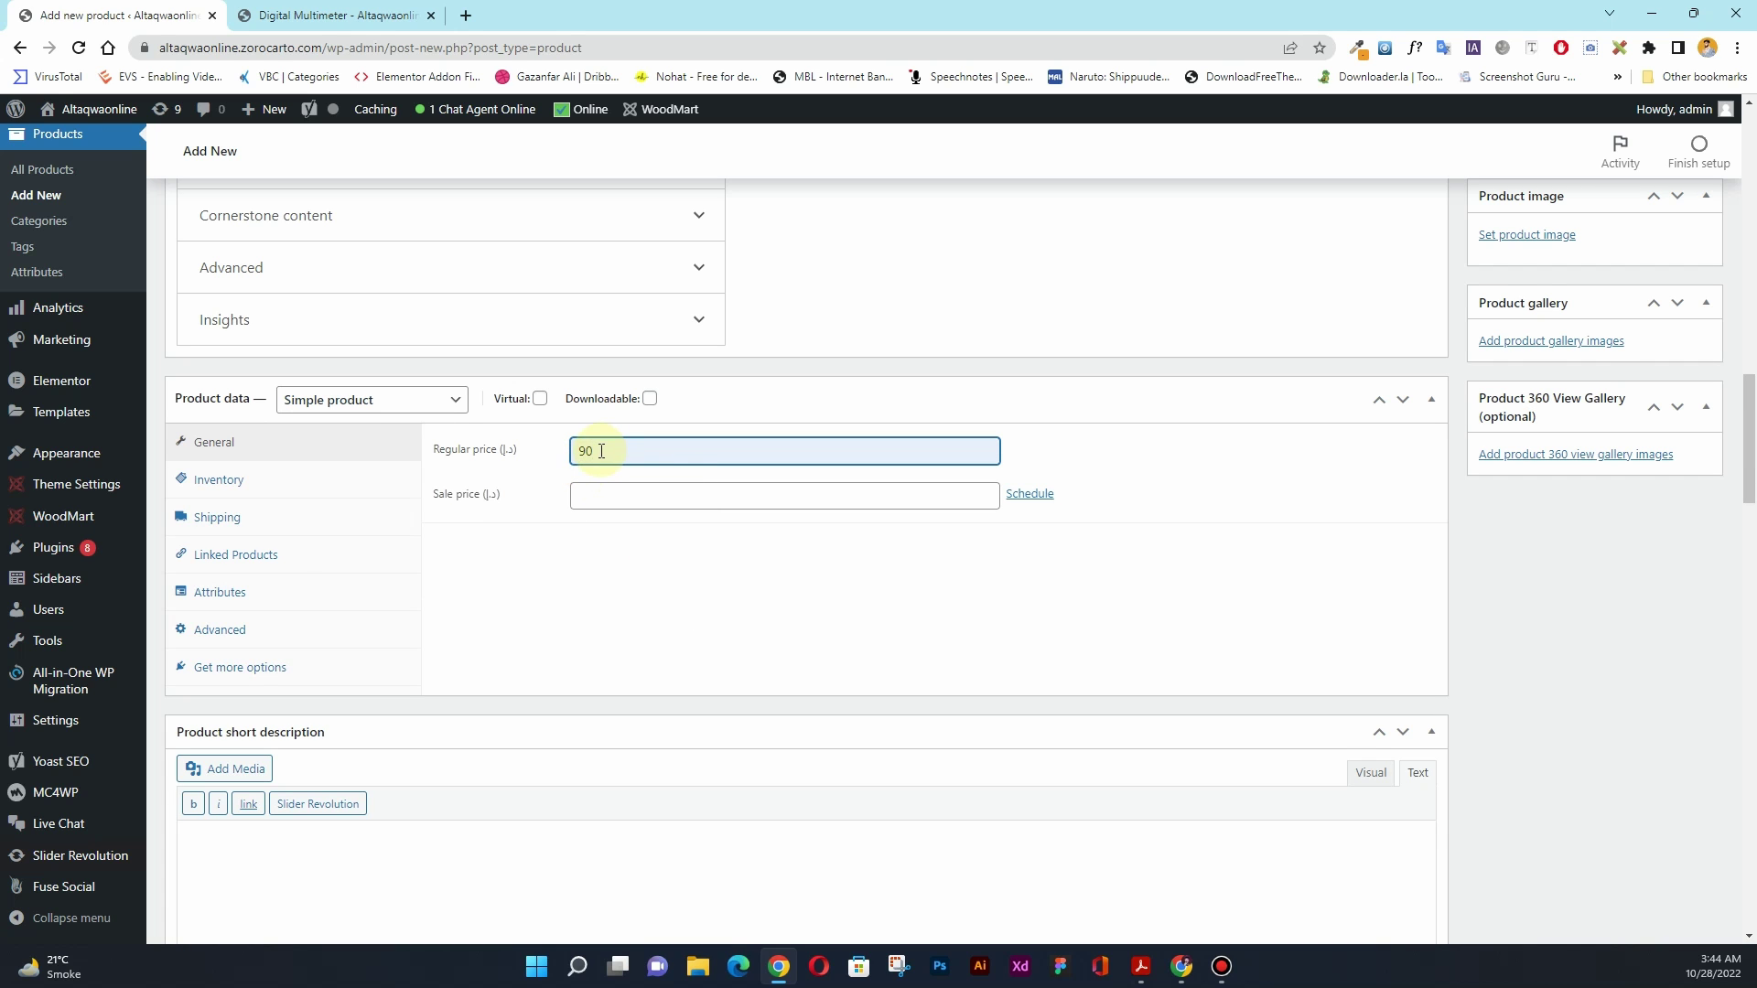
- Add the Operating Voltage attribute to the product and select 140V-270VAC as its value
{"action": "left_click", "coordinate": [239, 601]}
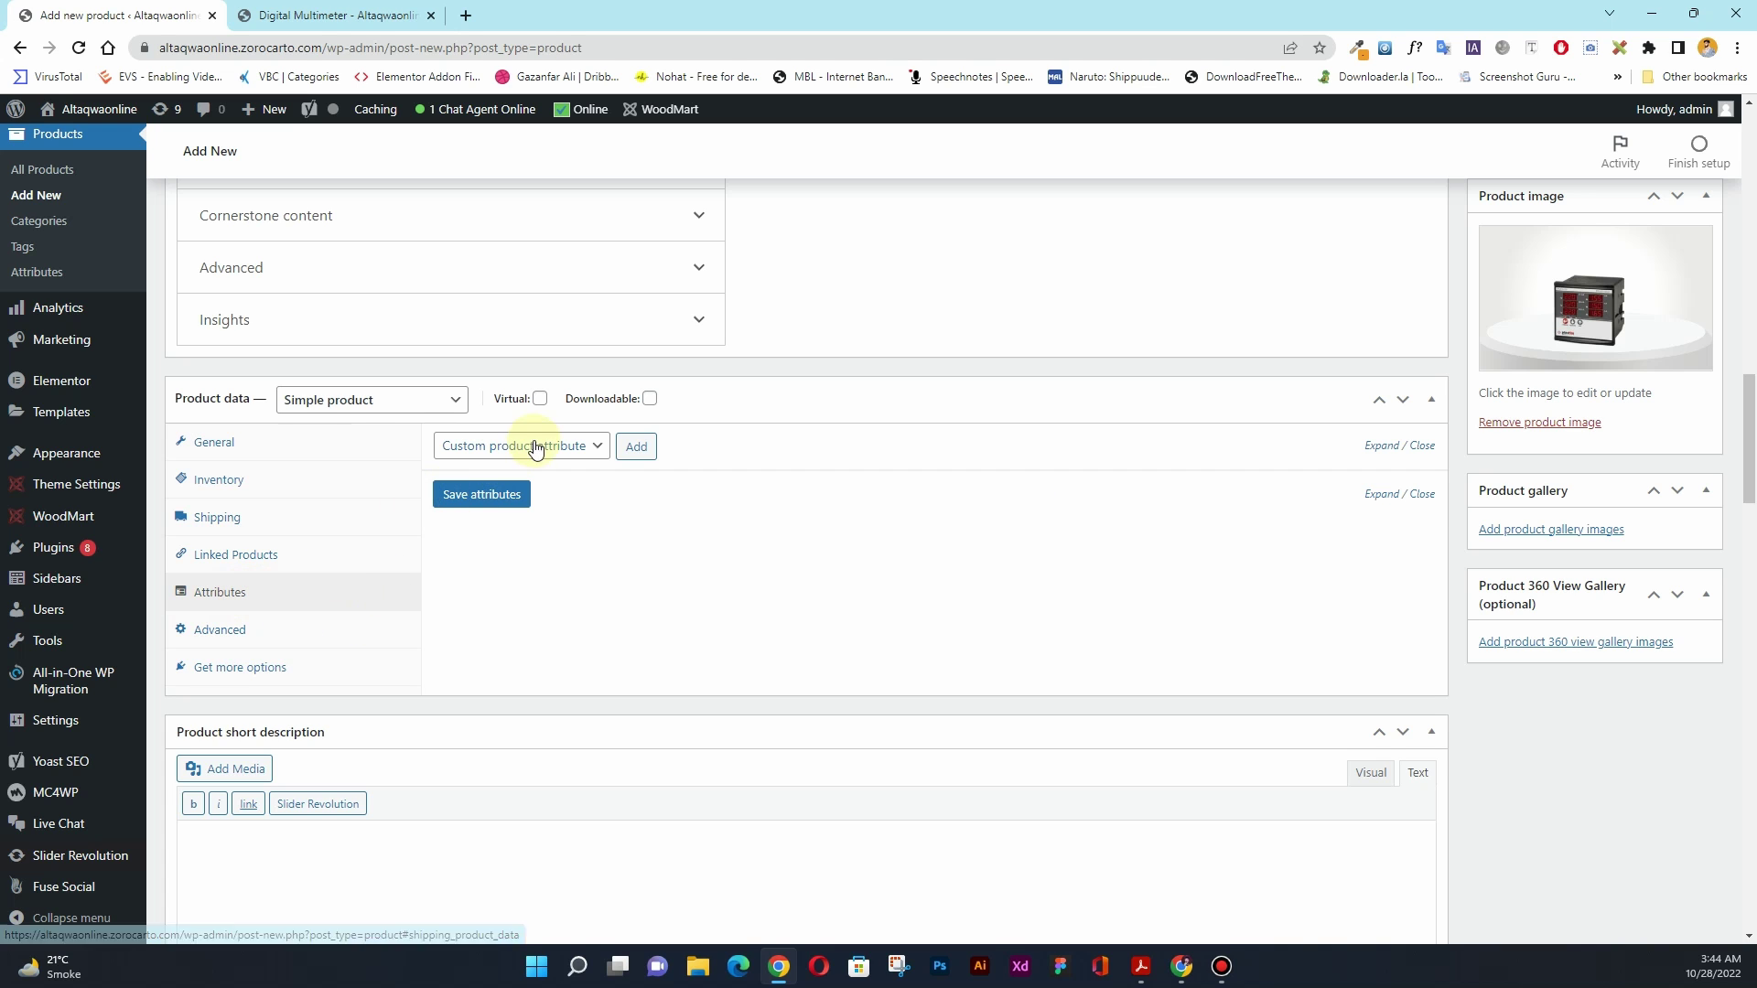
{"action": "left_click", "coordinate": [581, 459]}
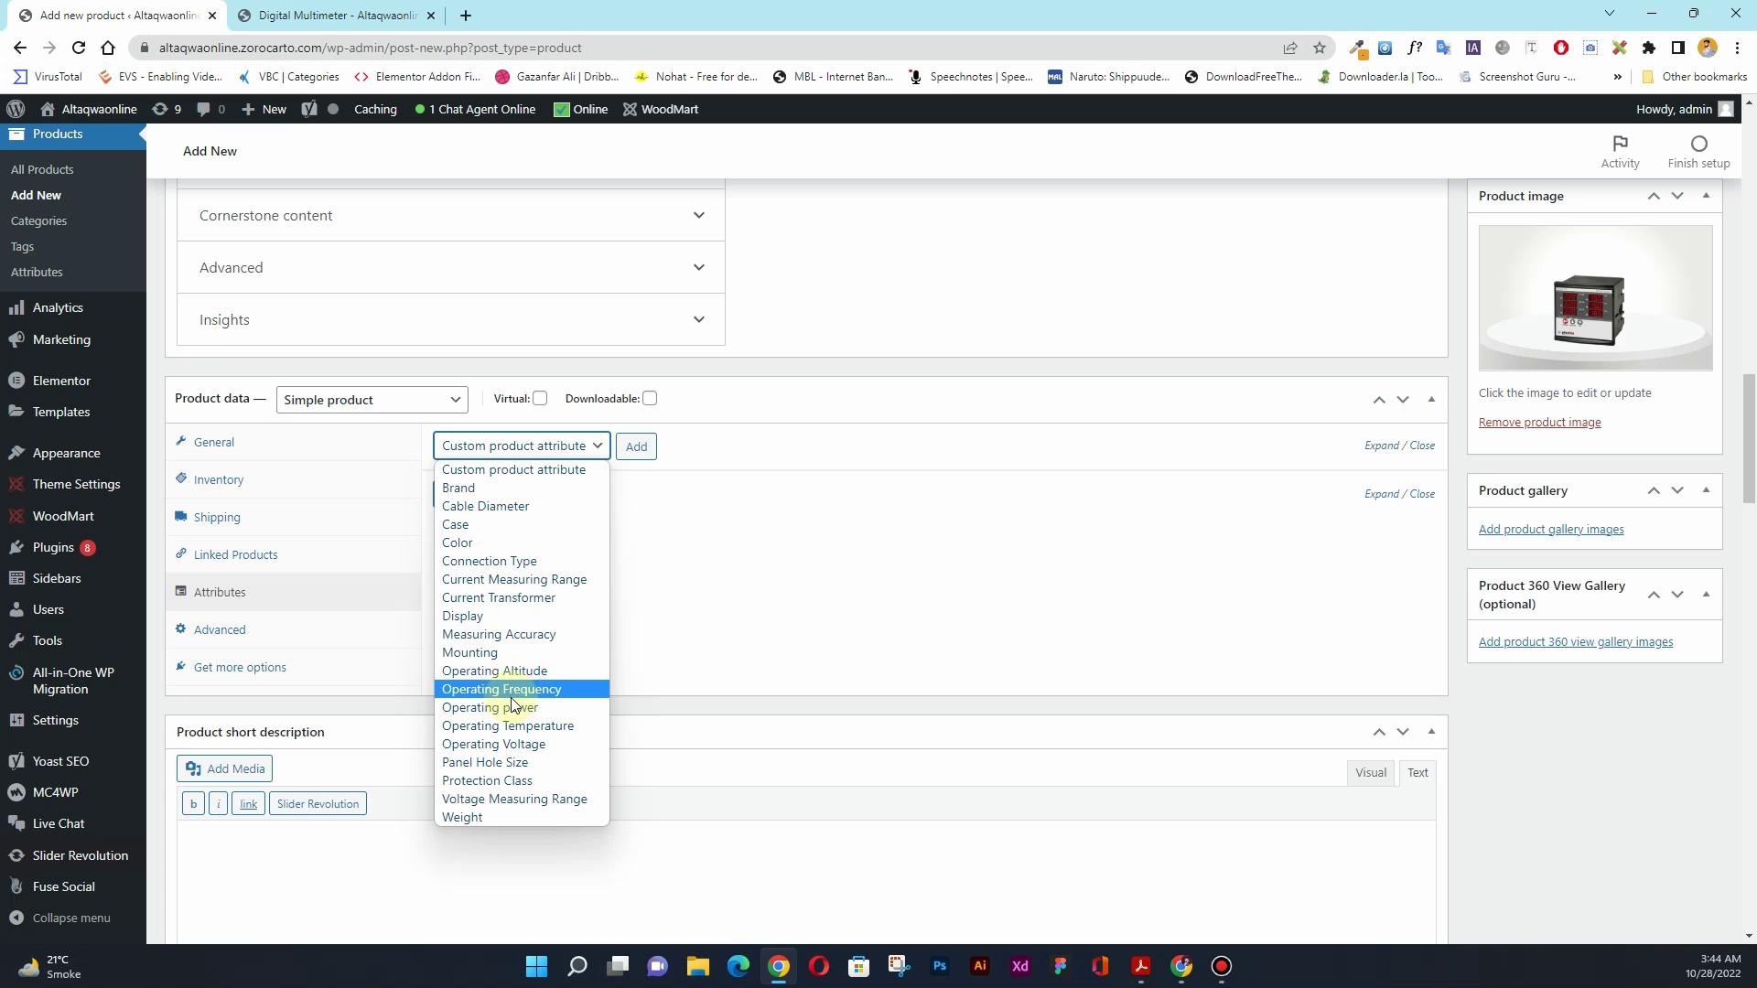
{"action": "left_click", "coordinate": [518, 744]}
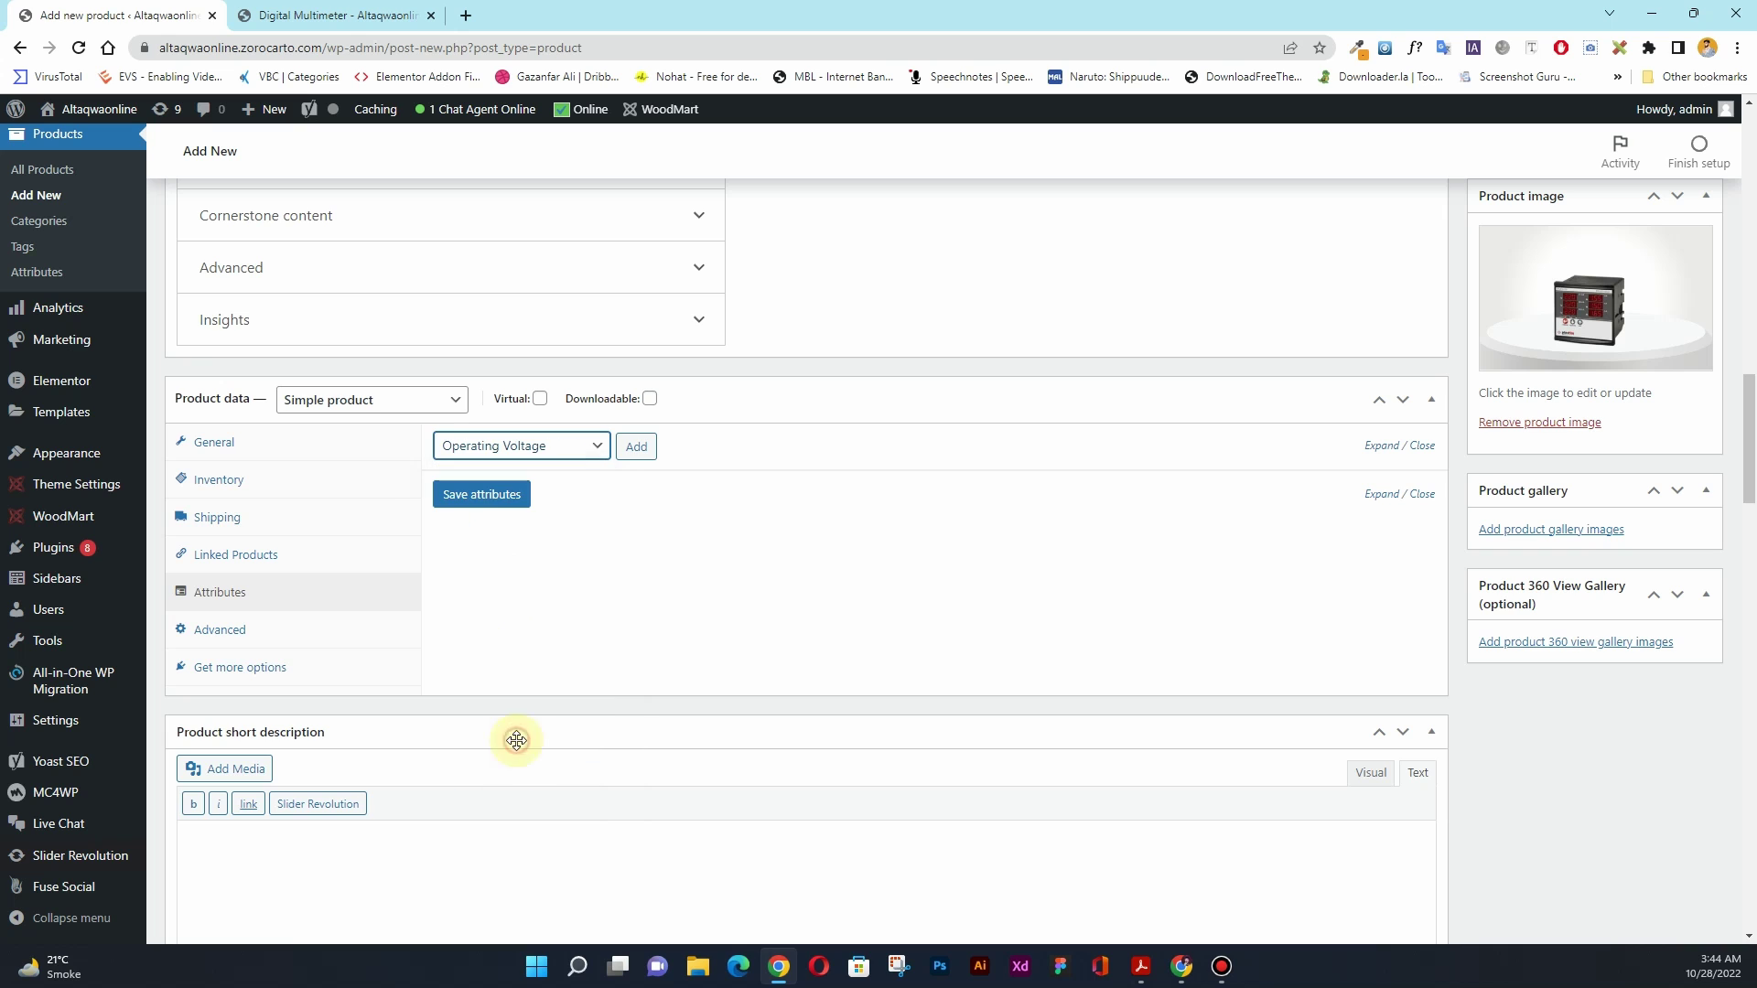
{"action": "left_click", "coordinate": [644, 452]}
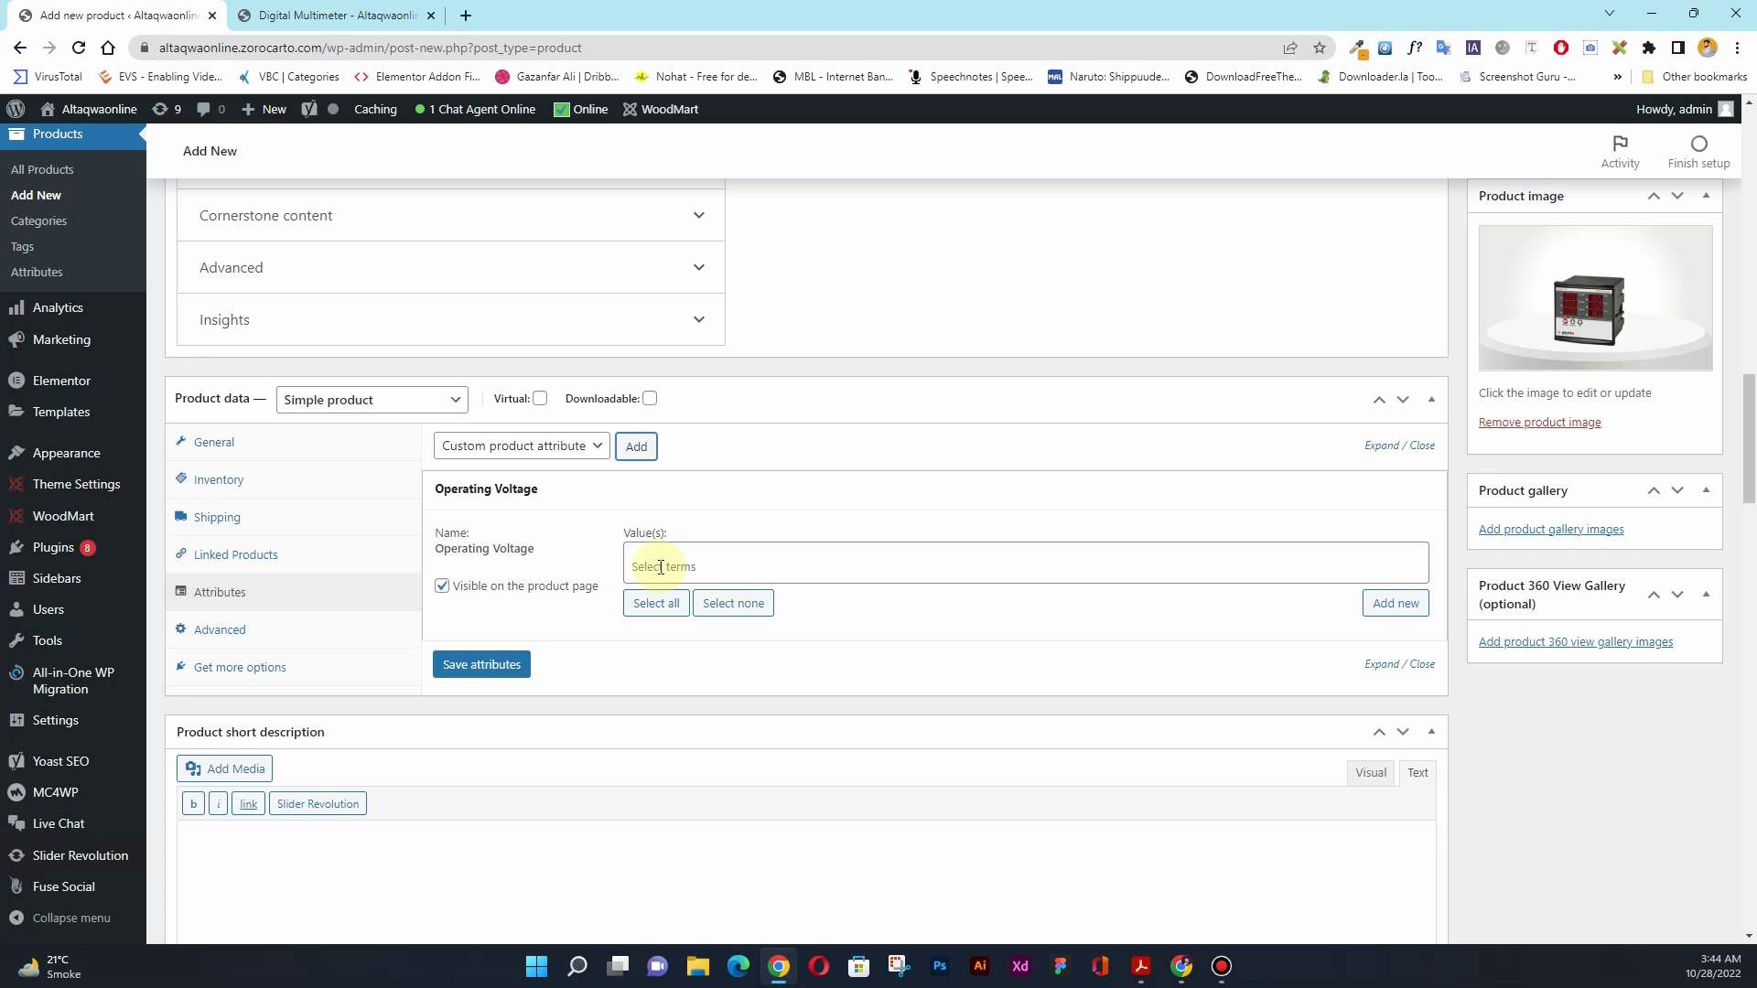
{"action": "left_click", "coordinate": [661, 567]}
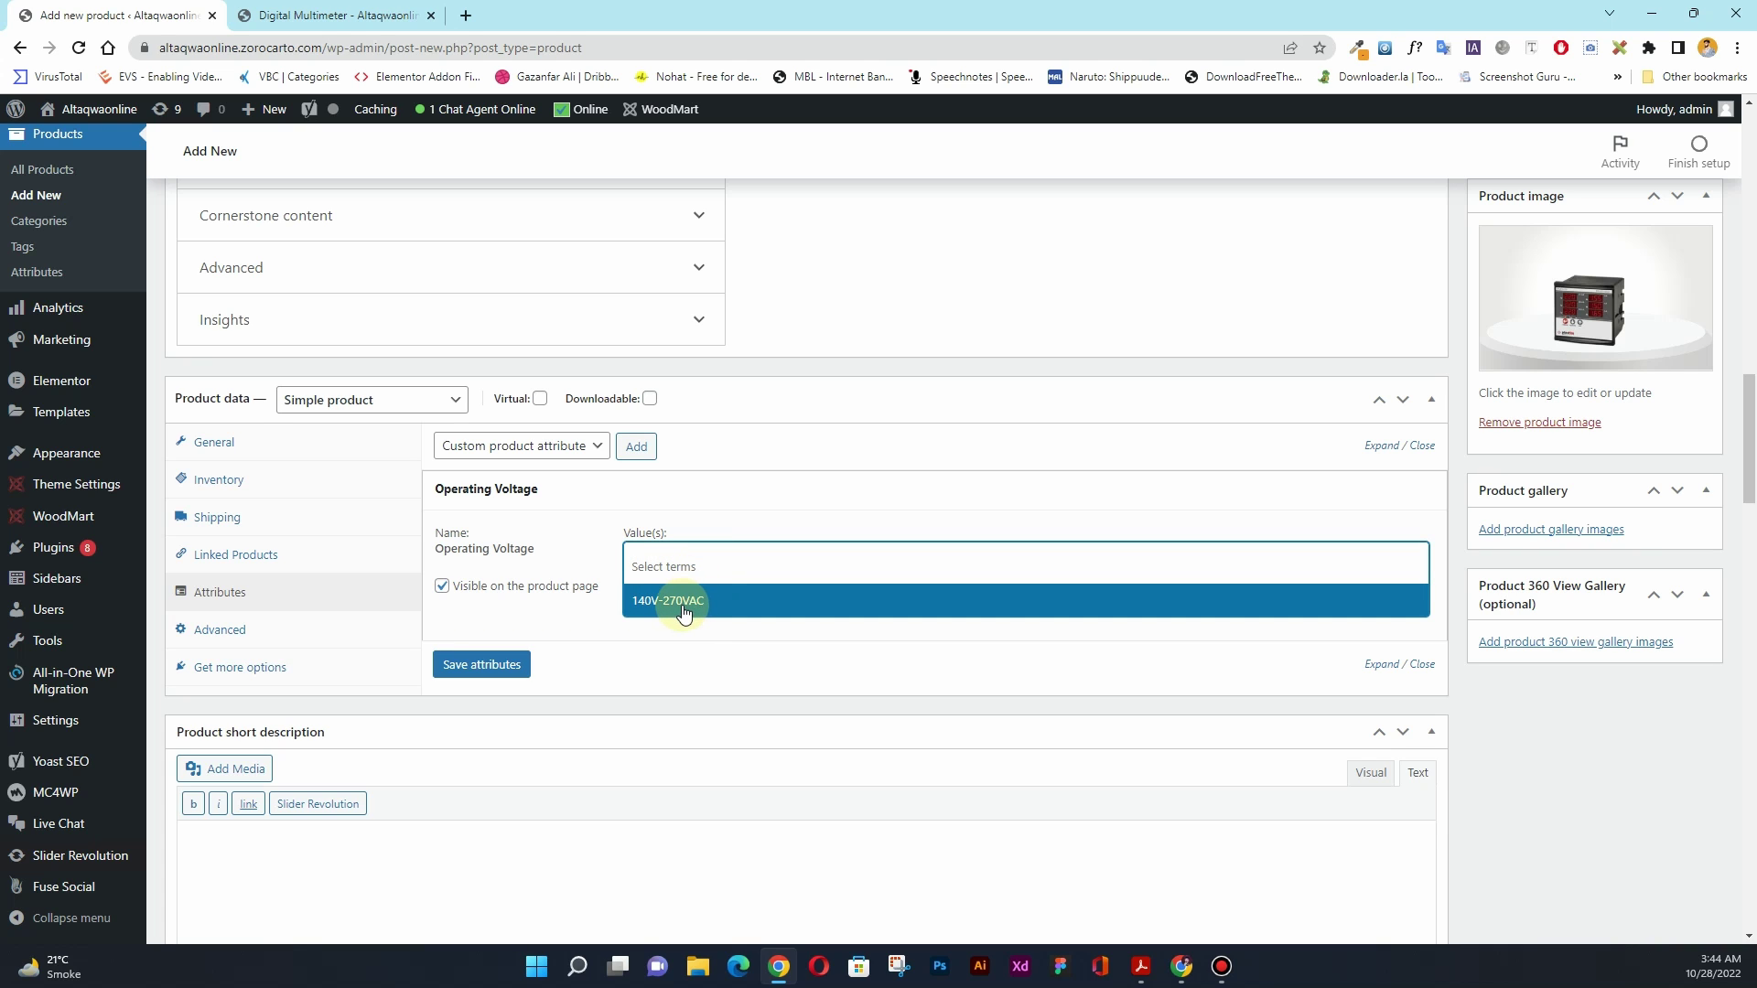
{"action": "left_click", "coordinate": [657, 604]}
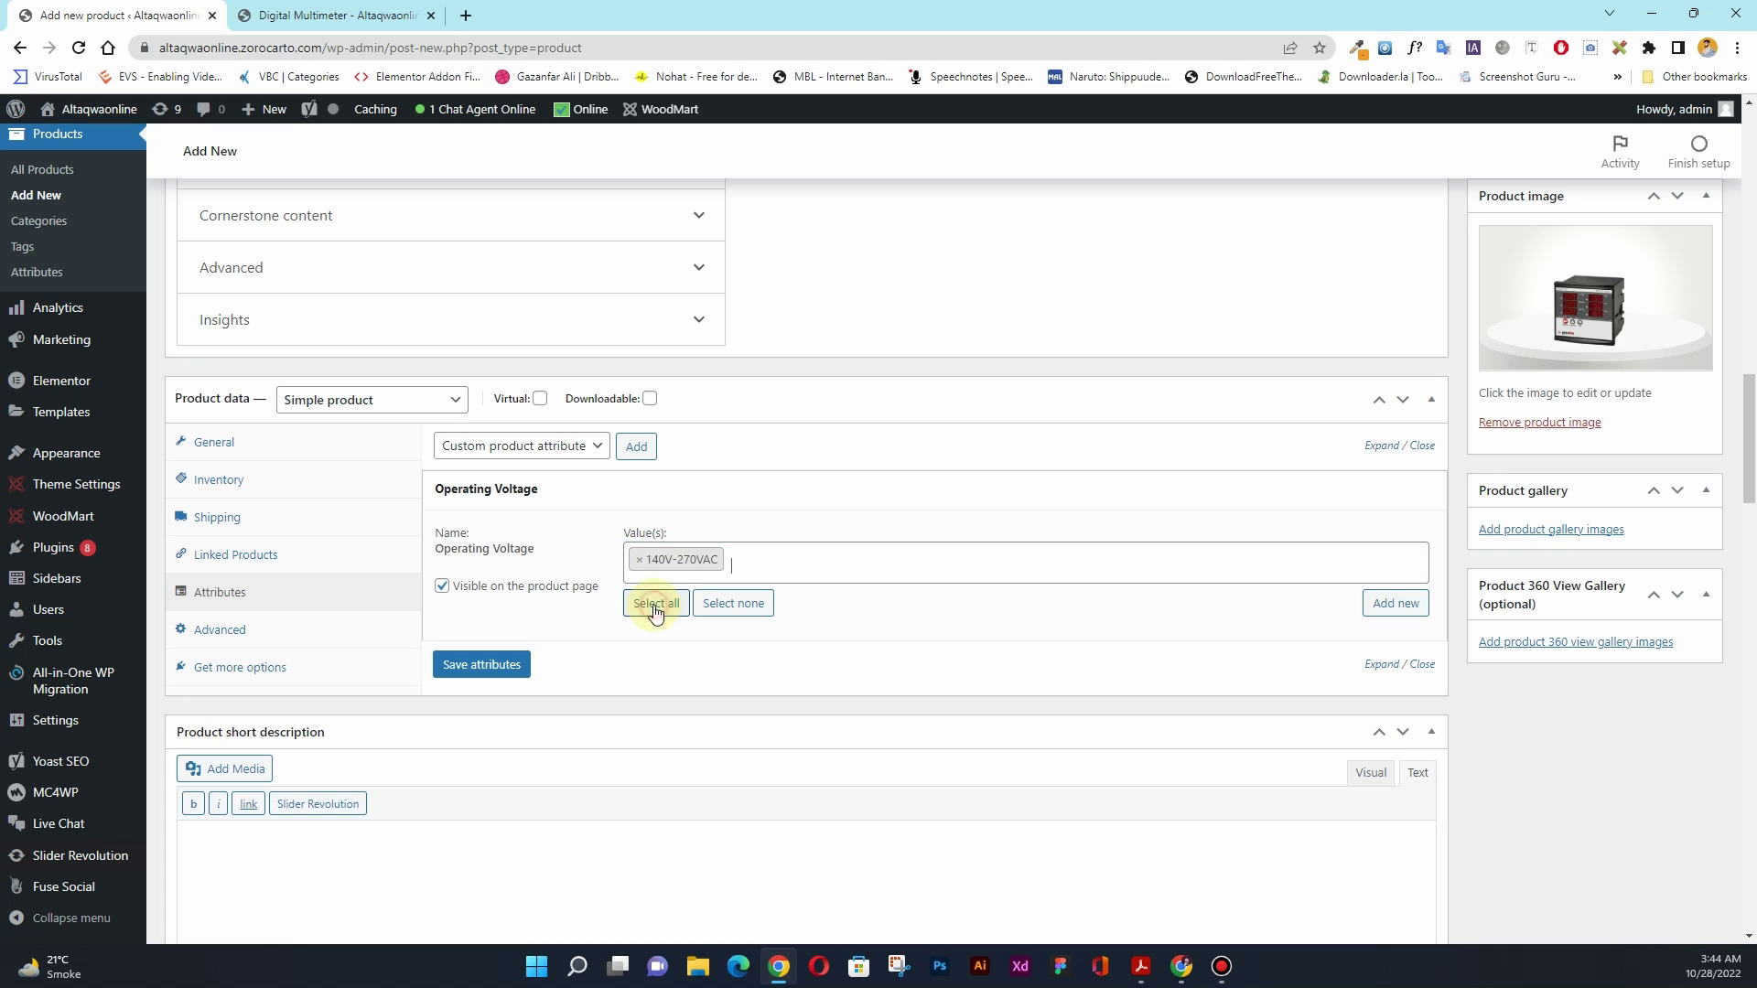
- Save the product's Operating Voltage attribute and check its stored value
{"action": "left_click", "coordinate": [470, 667]}
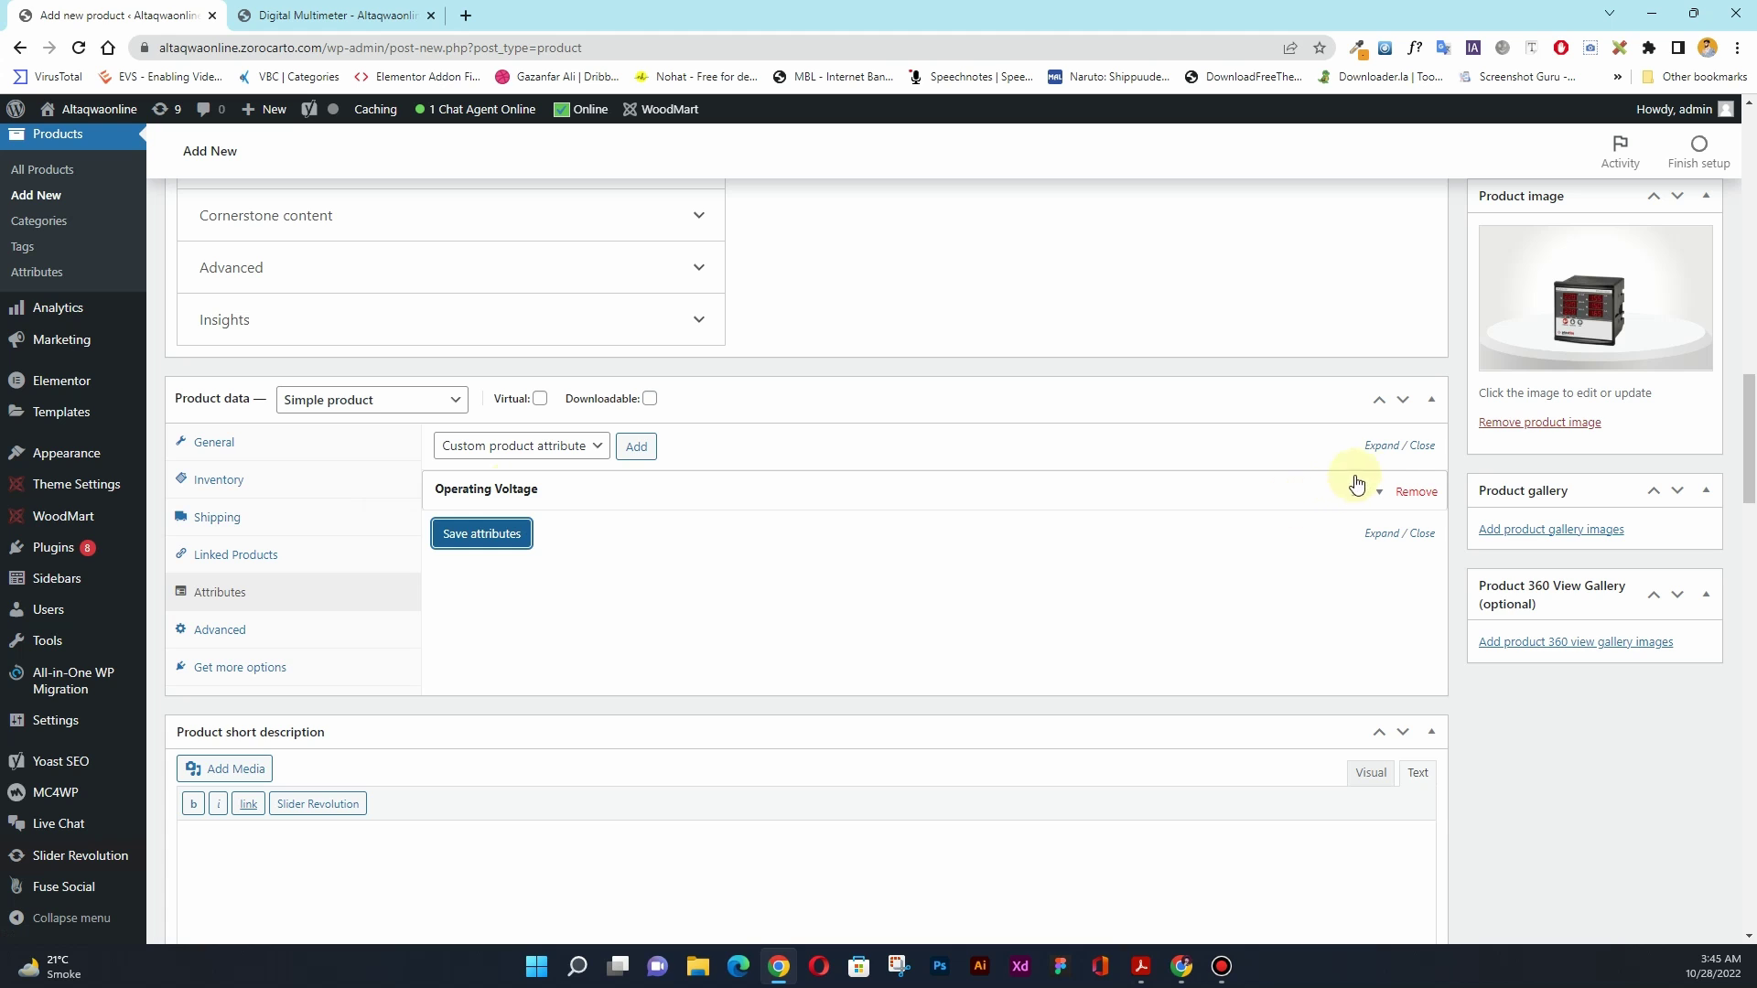
{"action": "left_click", "coordinate": [1375, 501]}
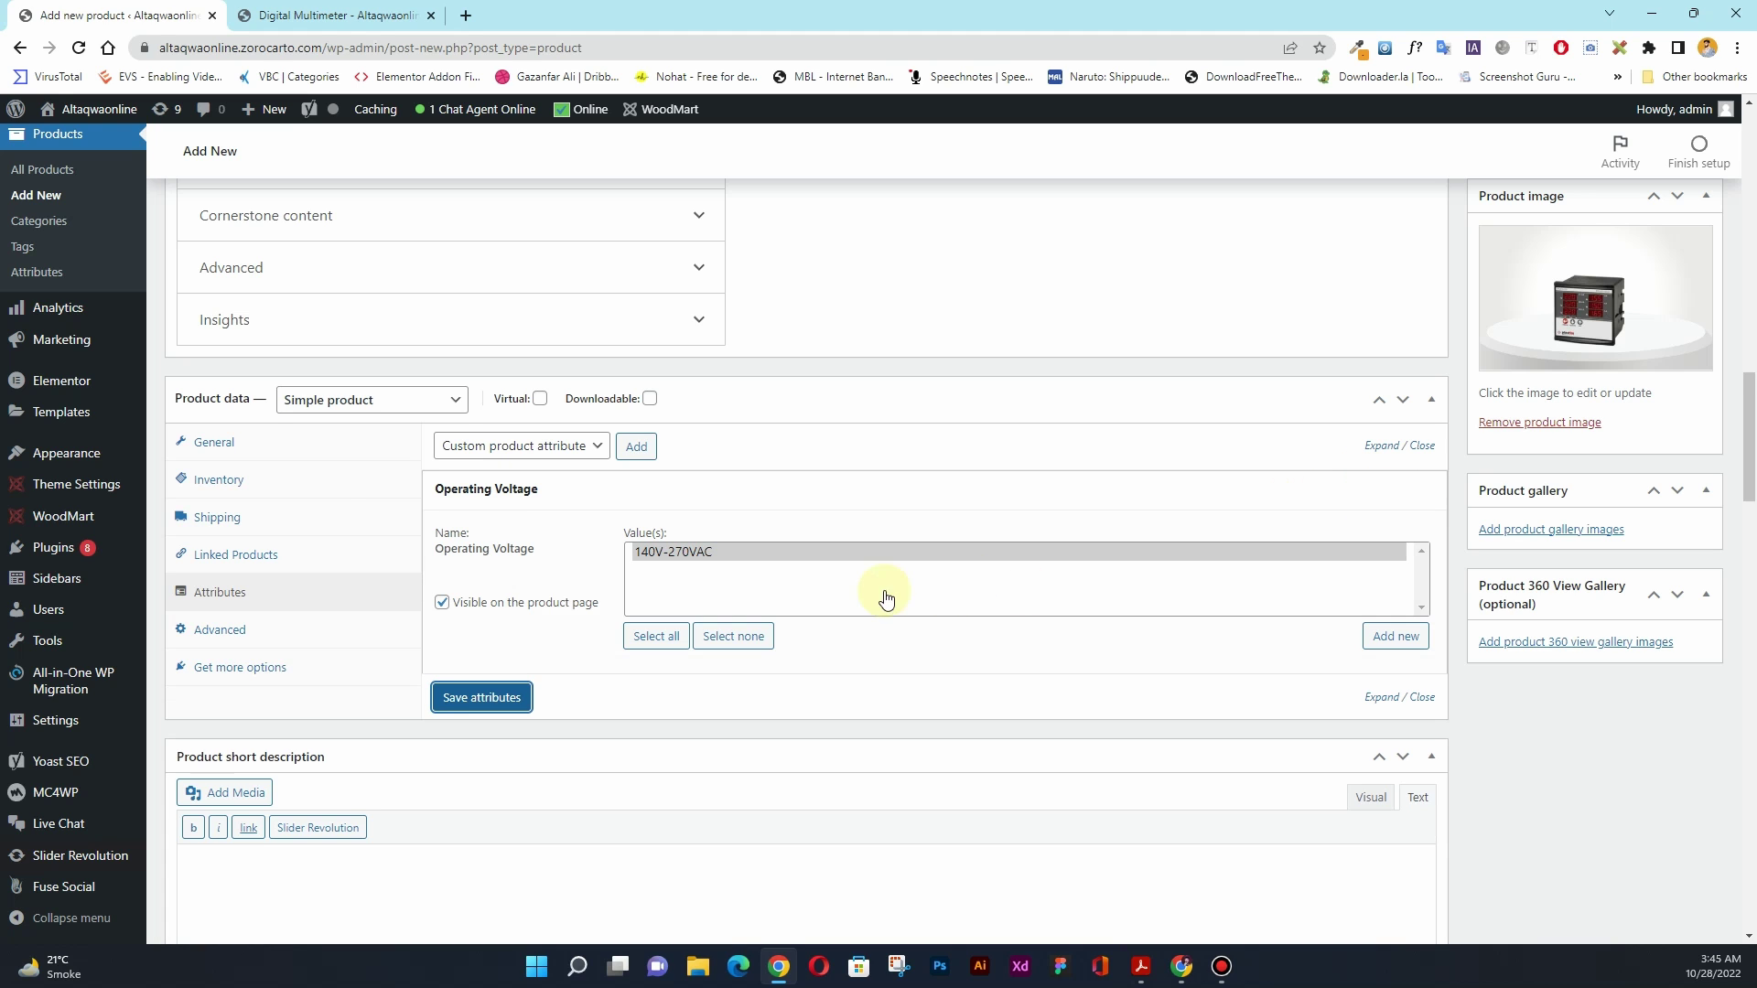
{"action": "left_click", "coordinate": [1372, 495]}
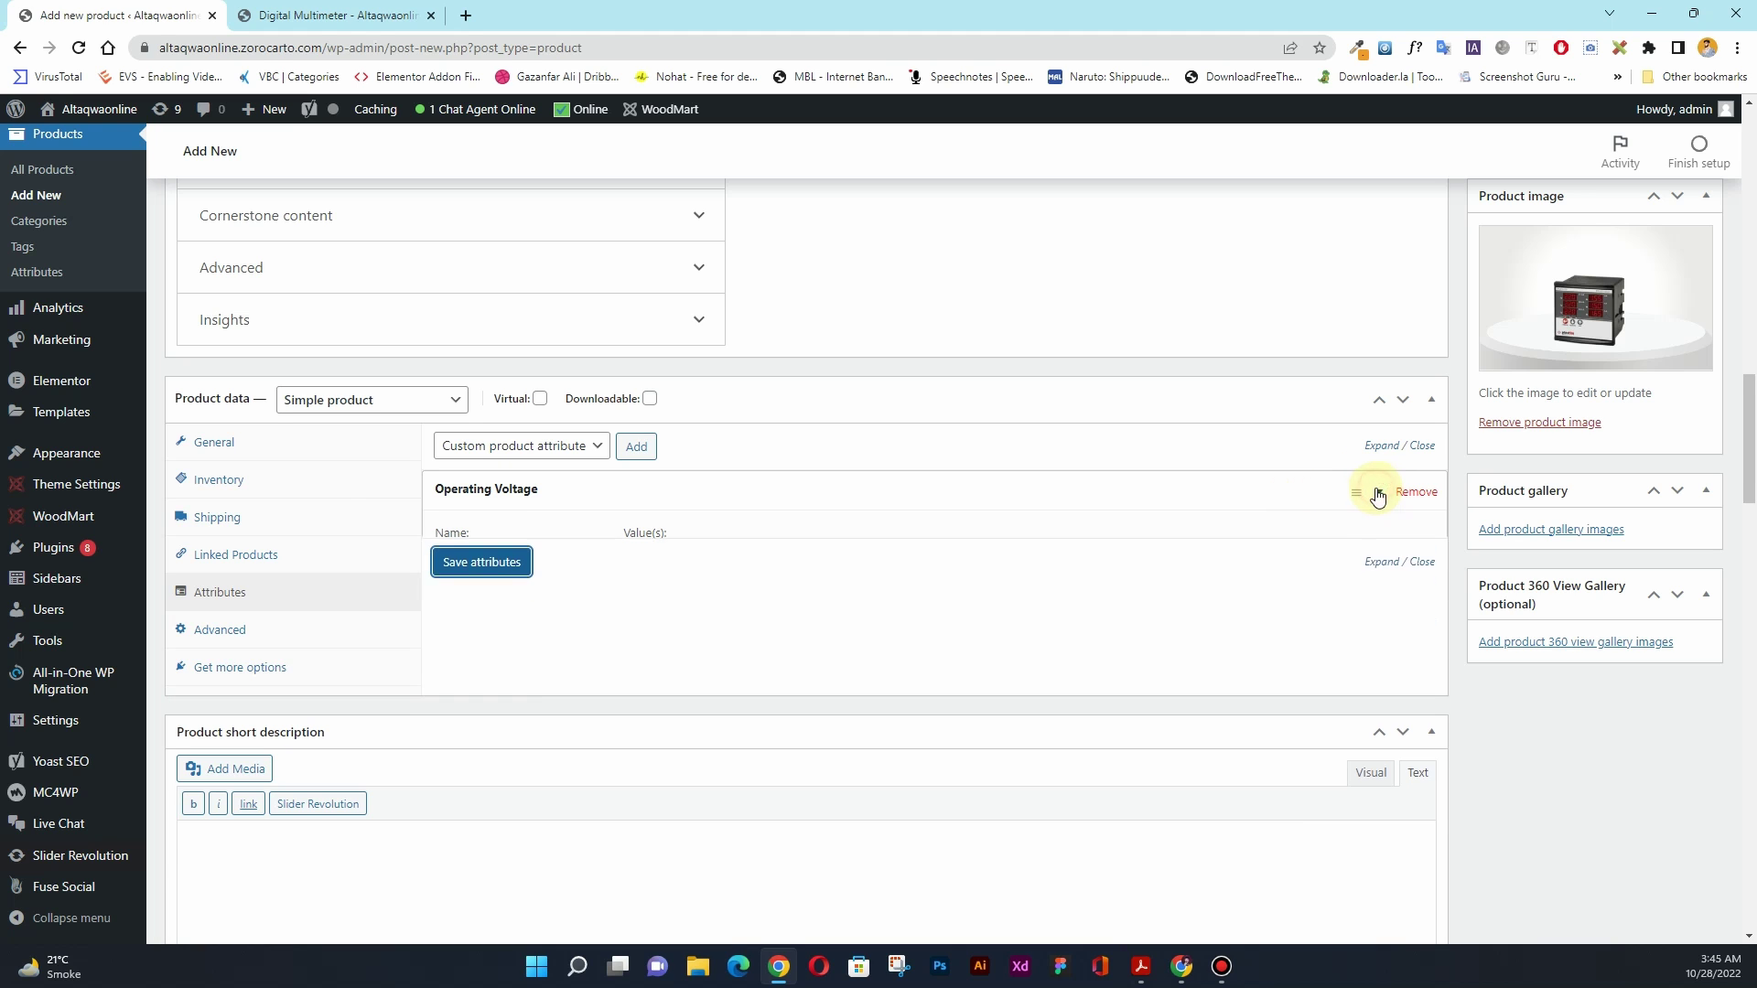
- Add the Operating power attribute to the product with the value <6VA and save the attributes
{"action": "left_click", "coordinate": [567, 448]}
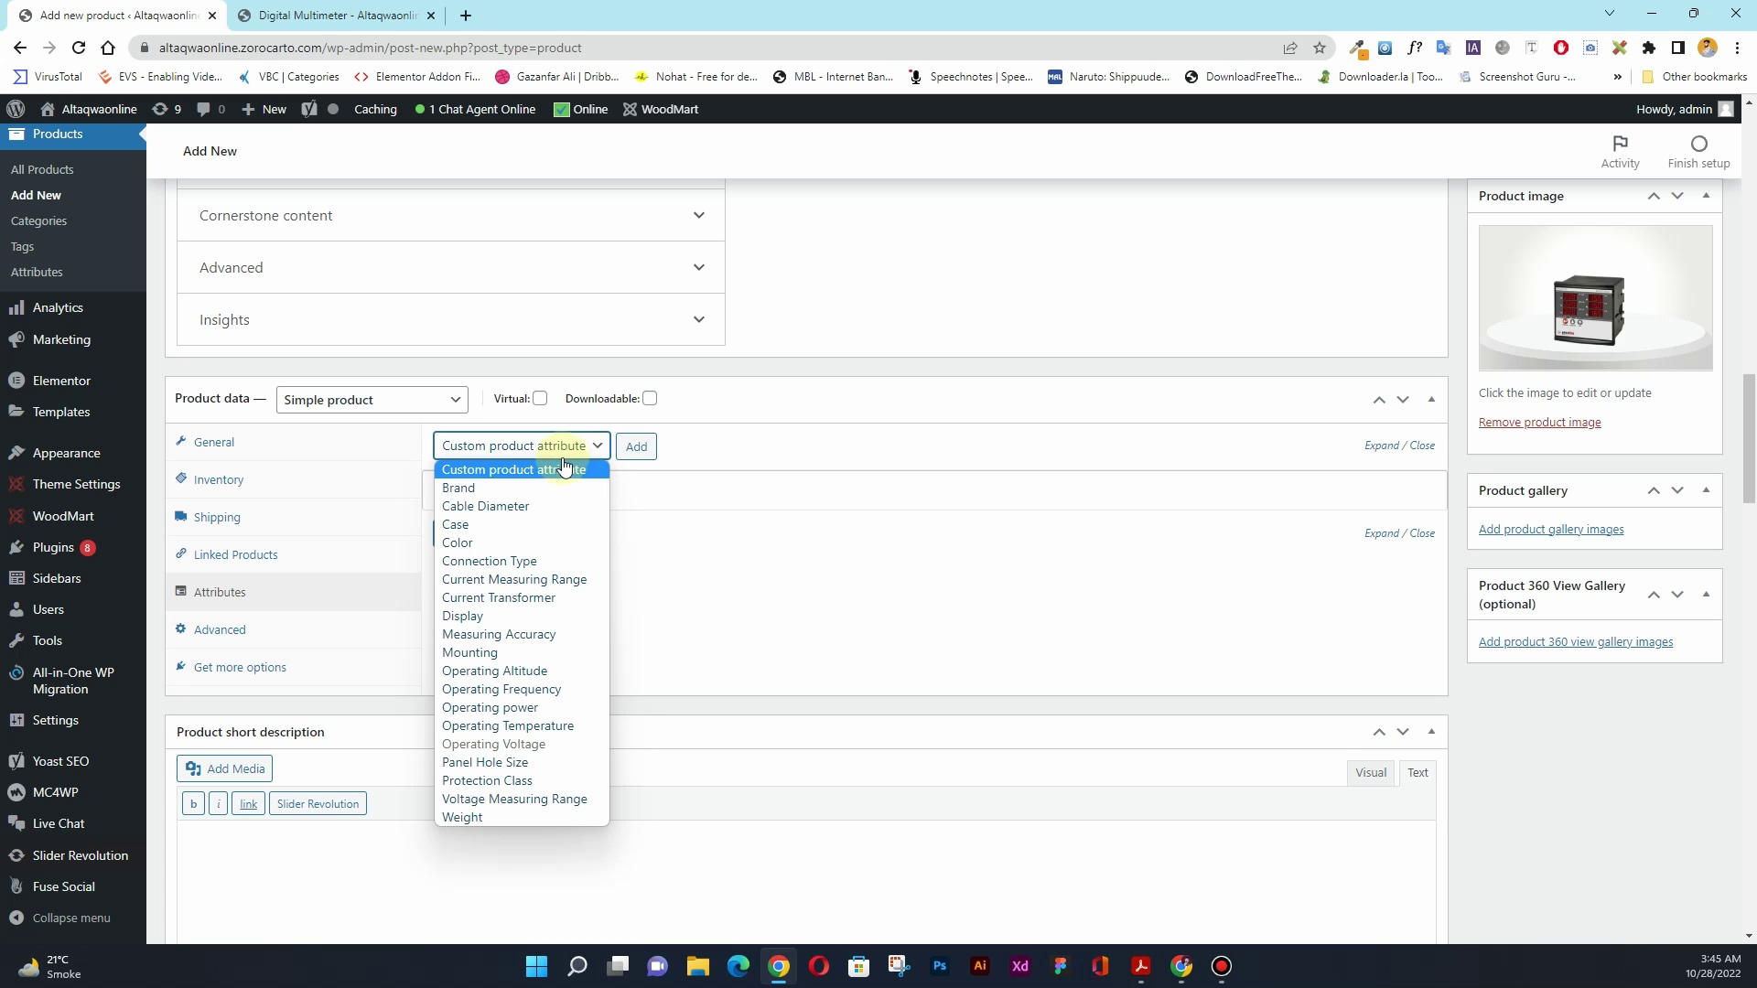
{"action": "left_click", "coordinate": [533, 709]}
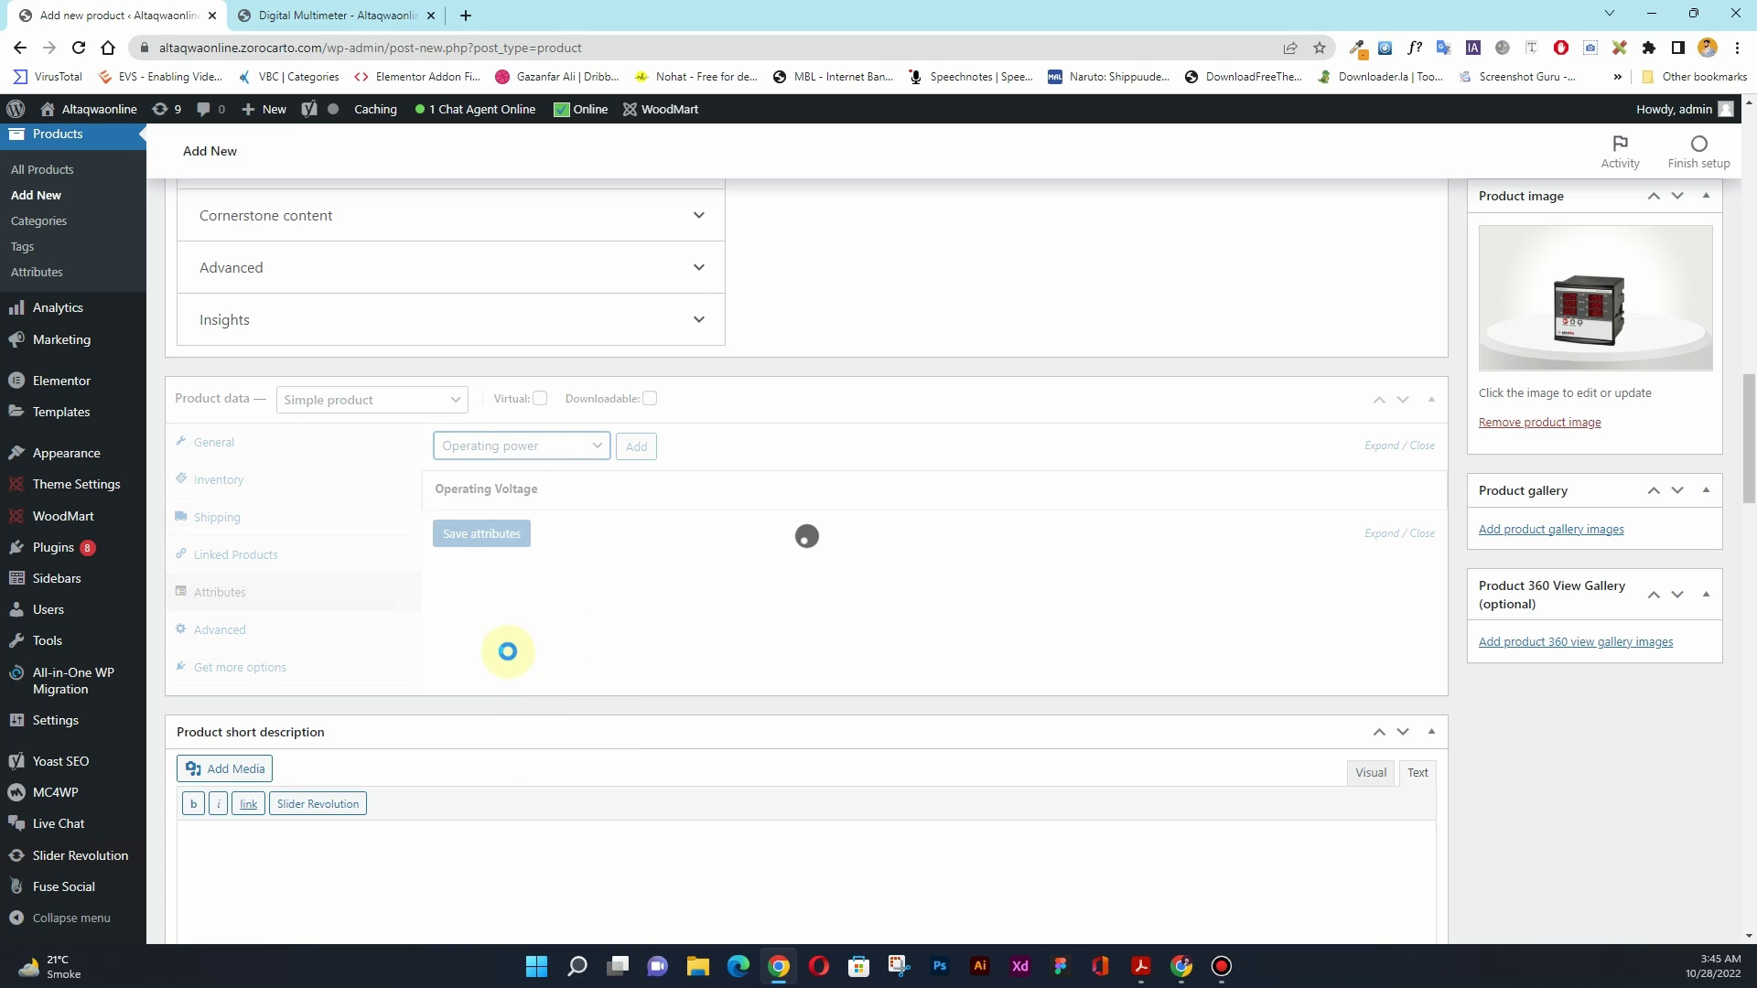
{"action": "scroll", "coordinate": [964, 107], "scroll_direction": "up", "scroll_amount": 1}
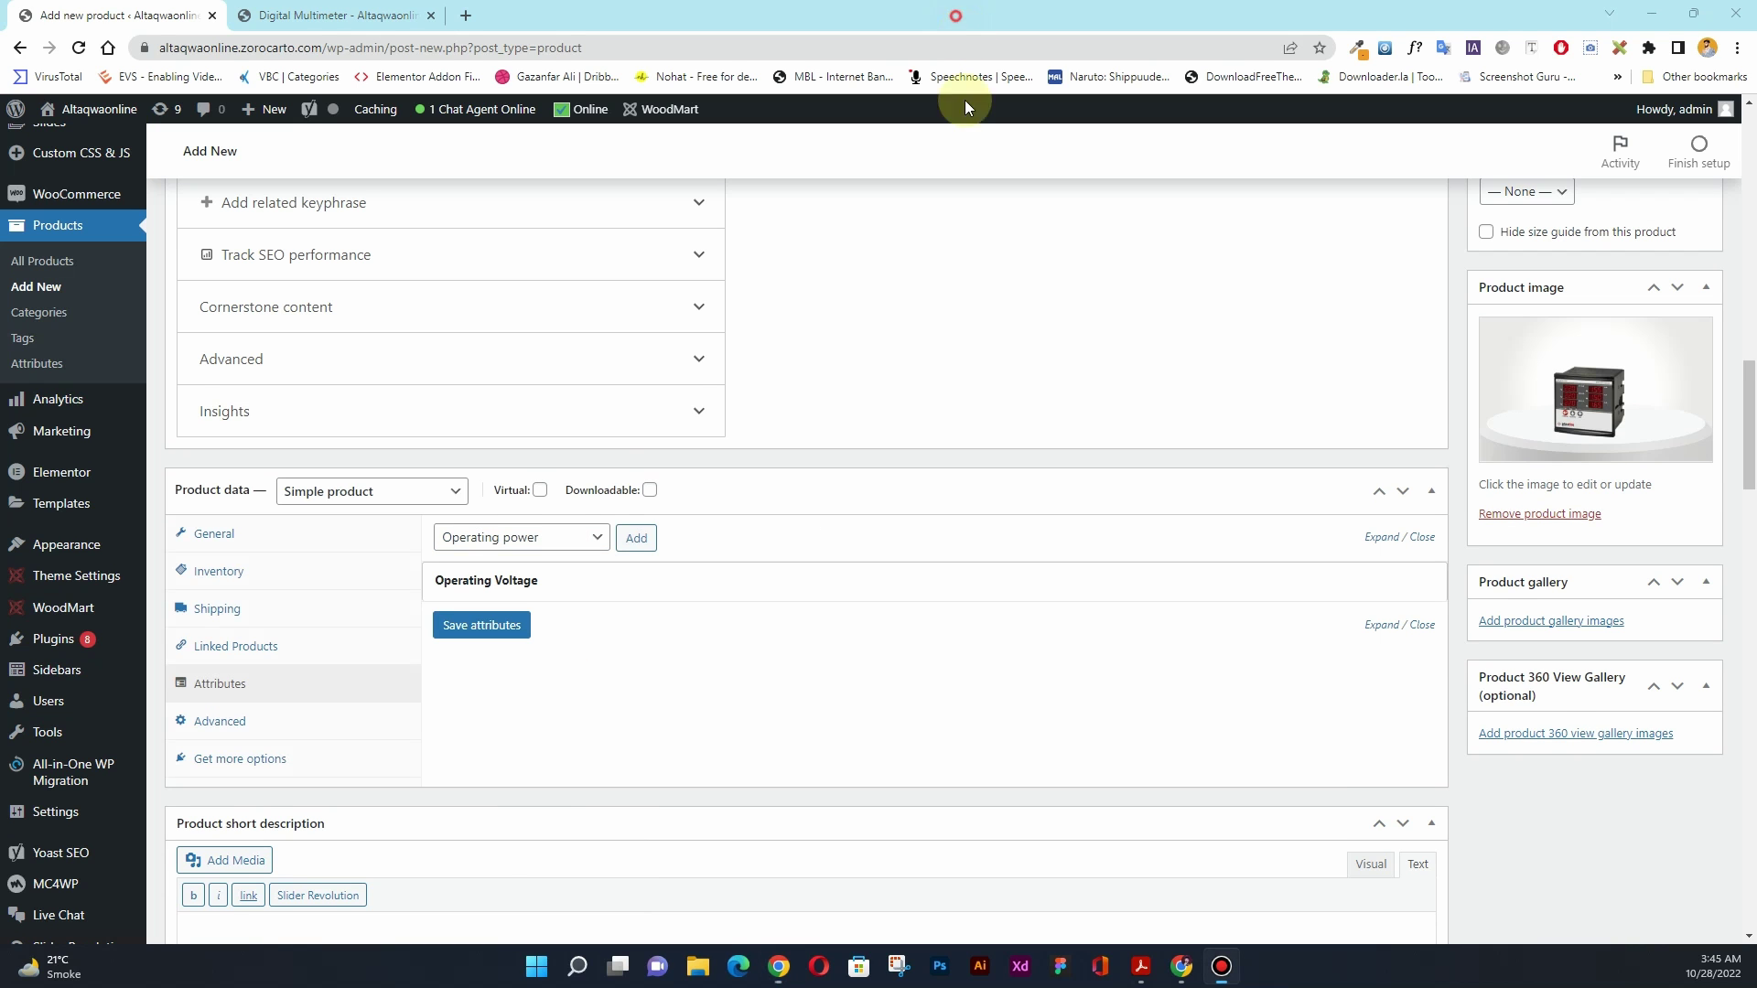
{"action": "left_click", "coordinate": [640, 539]}
{"action": "left_click", "coordinate": [854, 698]}
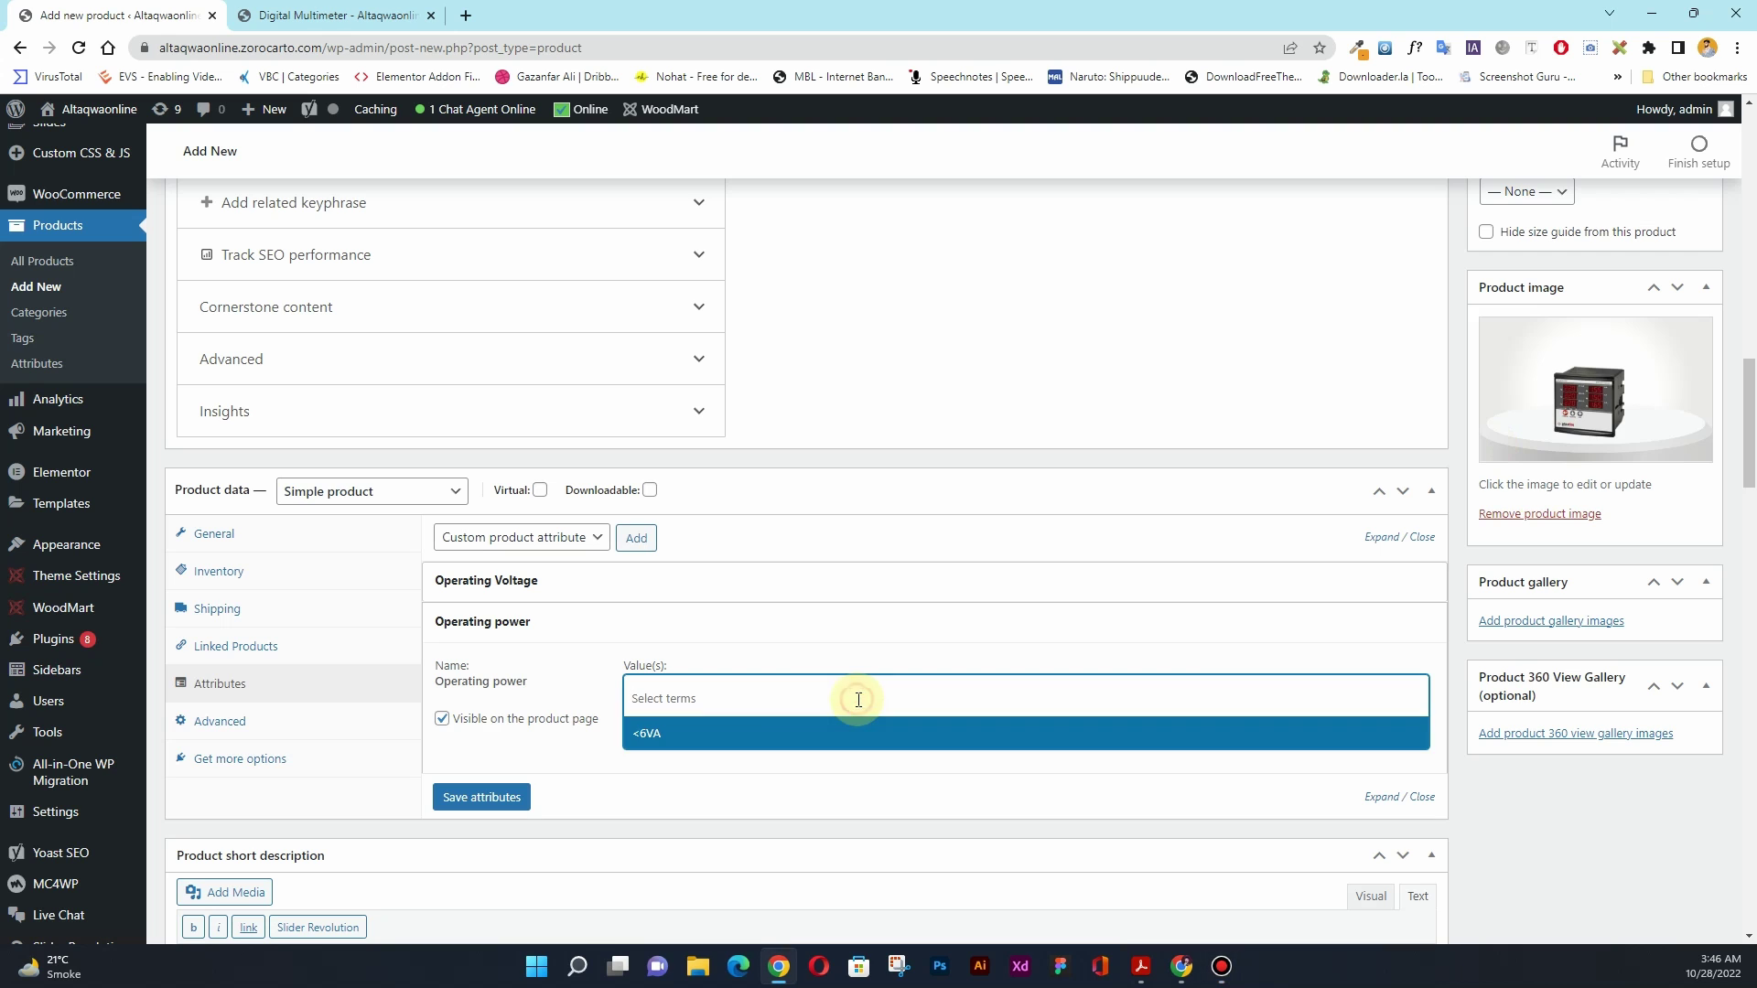
{"action": "left_click", "coordinate": [706, 730]}
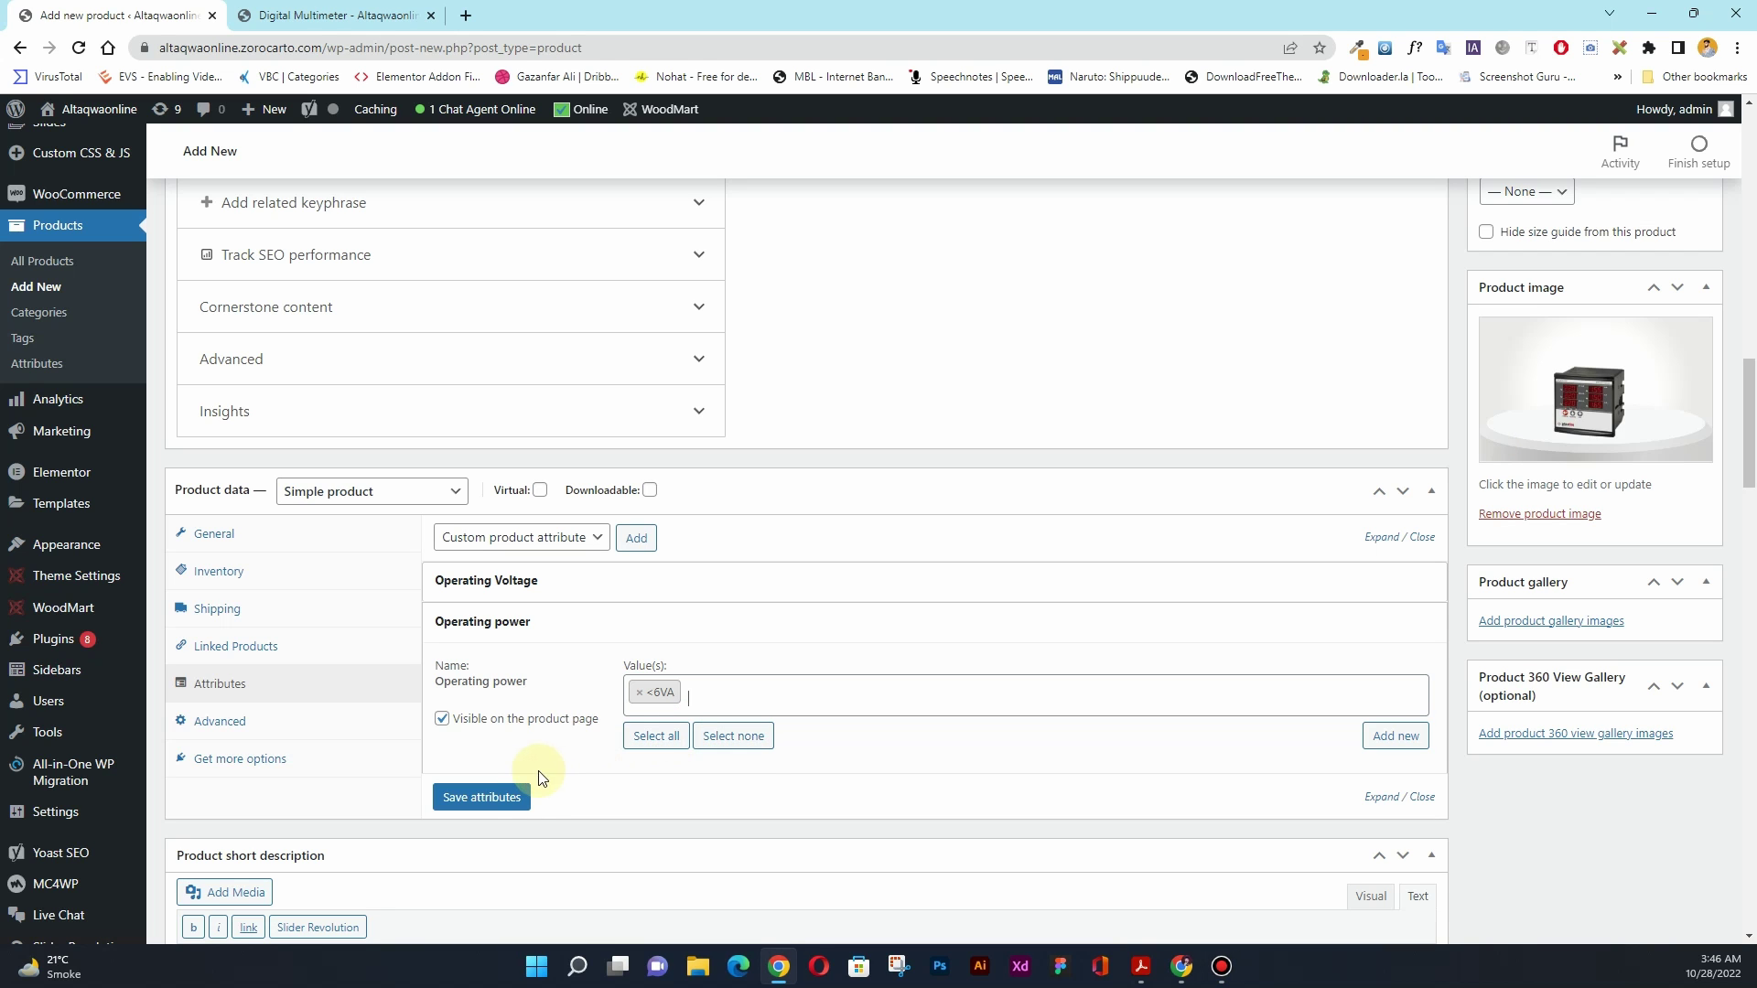
{"action": "left_click", "coordinate": [509, 805]}
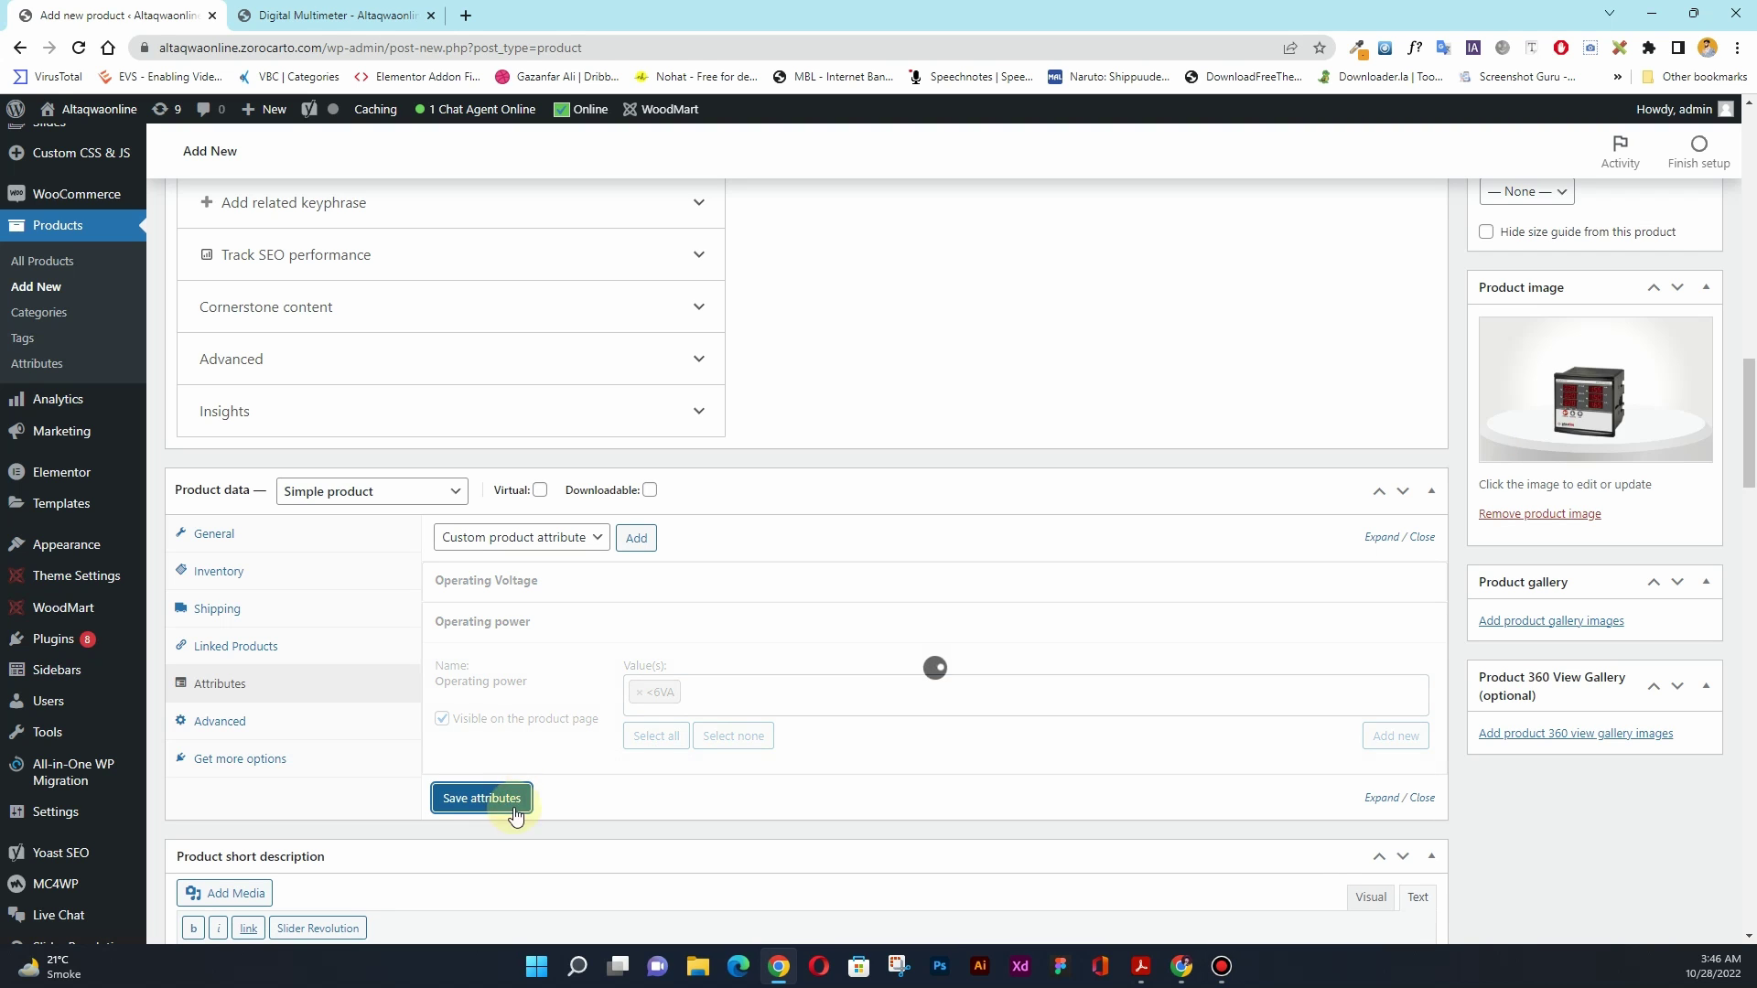
- Add the Operating Temperature attribute to the product with the value -20°C to 55°C and save the attributes
{"action": "left_click", "coordinate": [566, 540]}
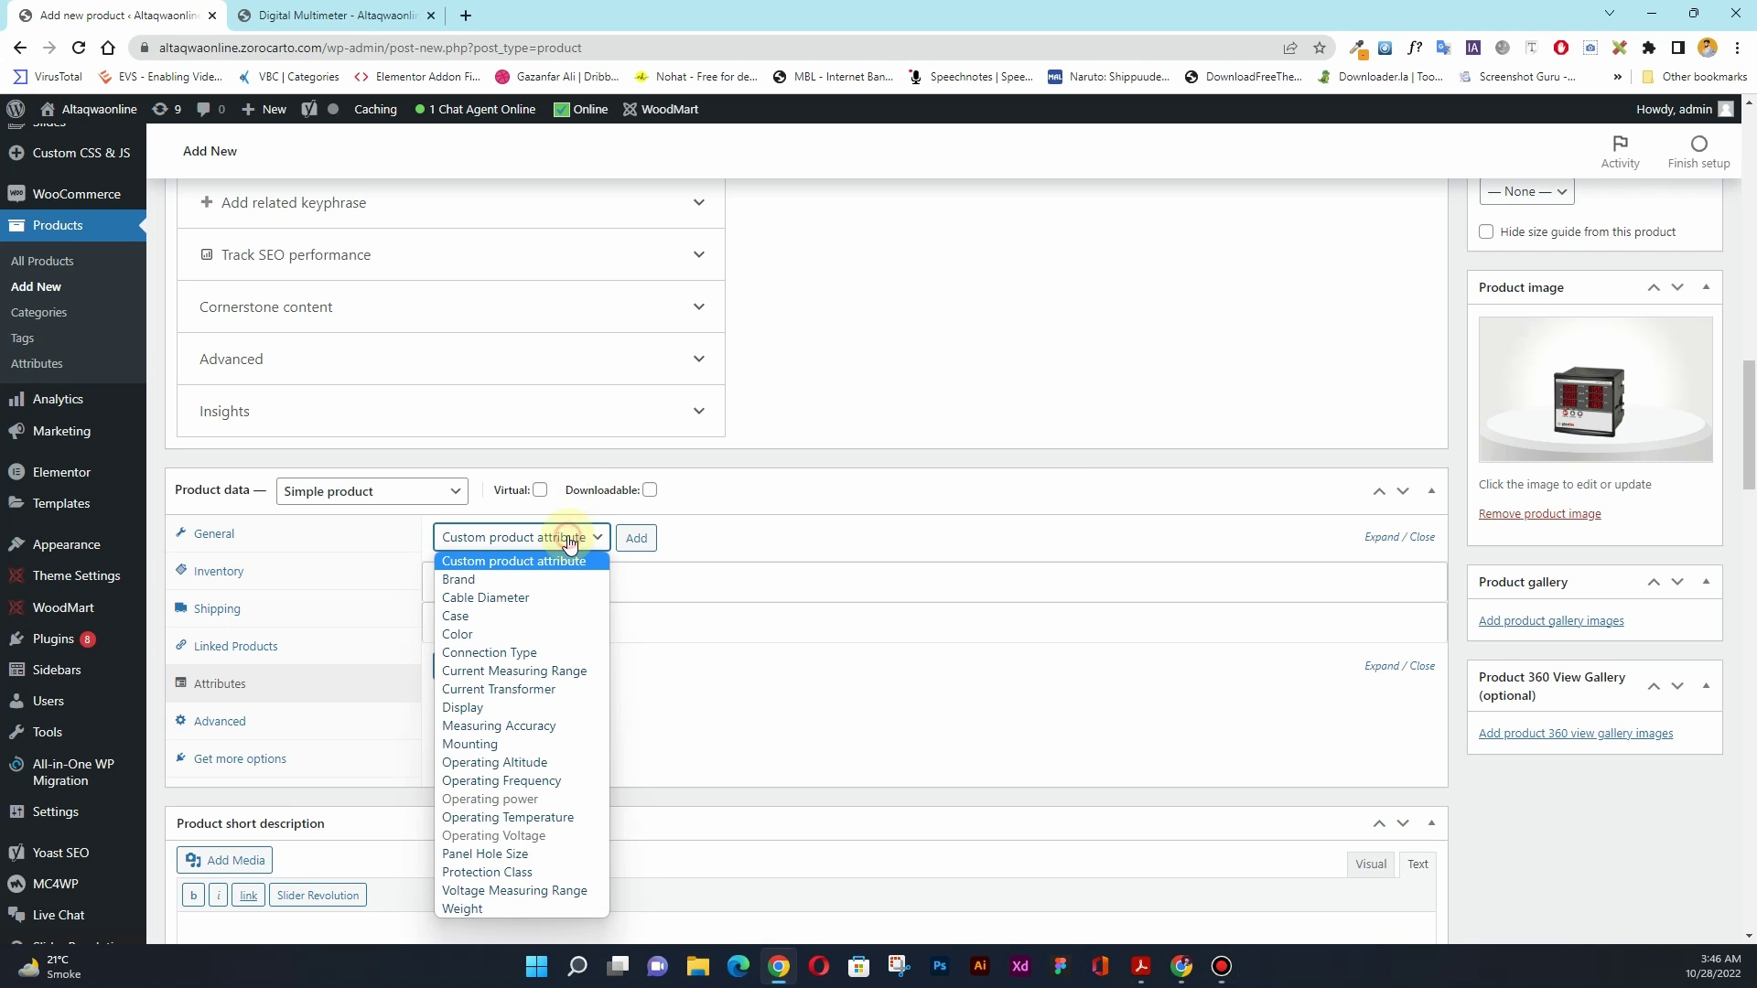
{"action": "left_click", "coordinate": [545, 819]}
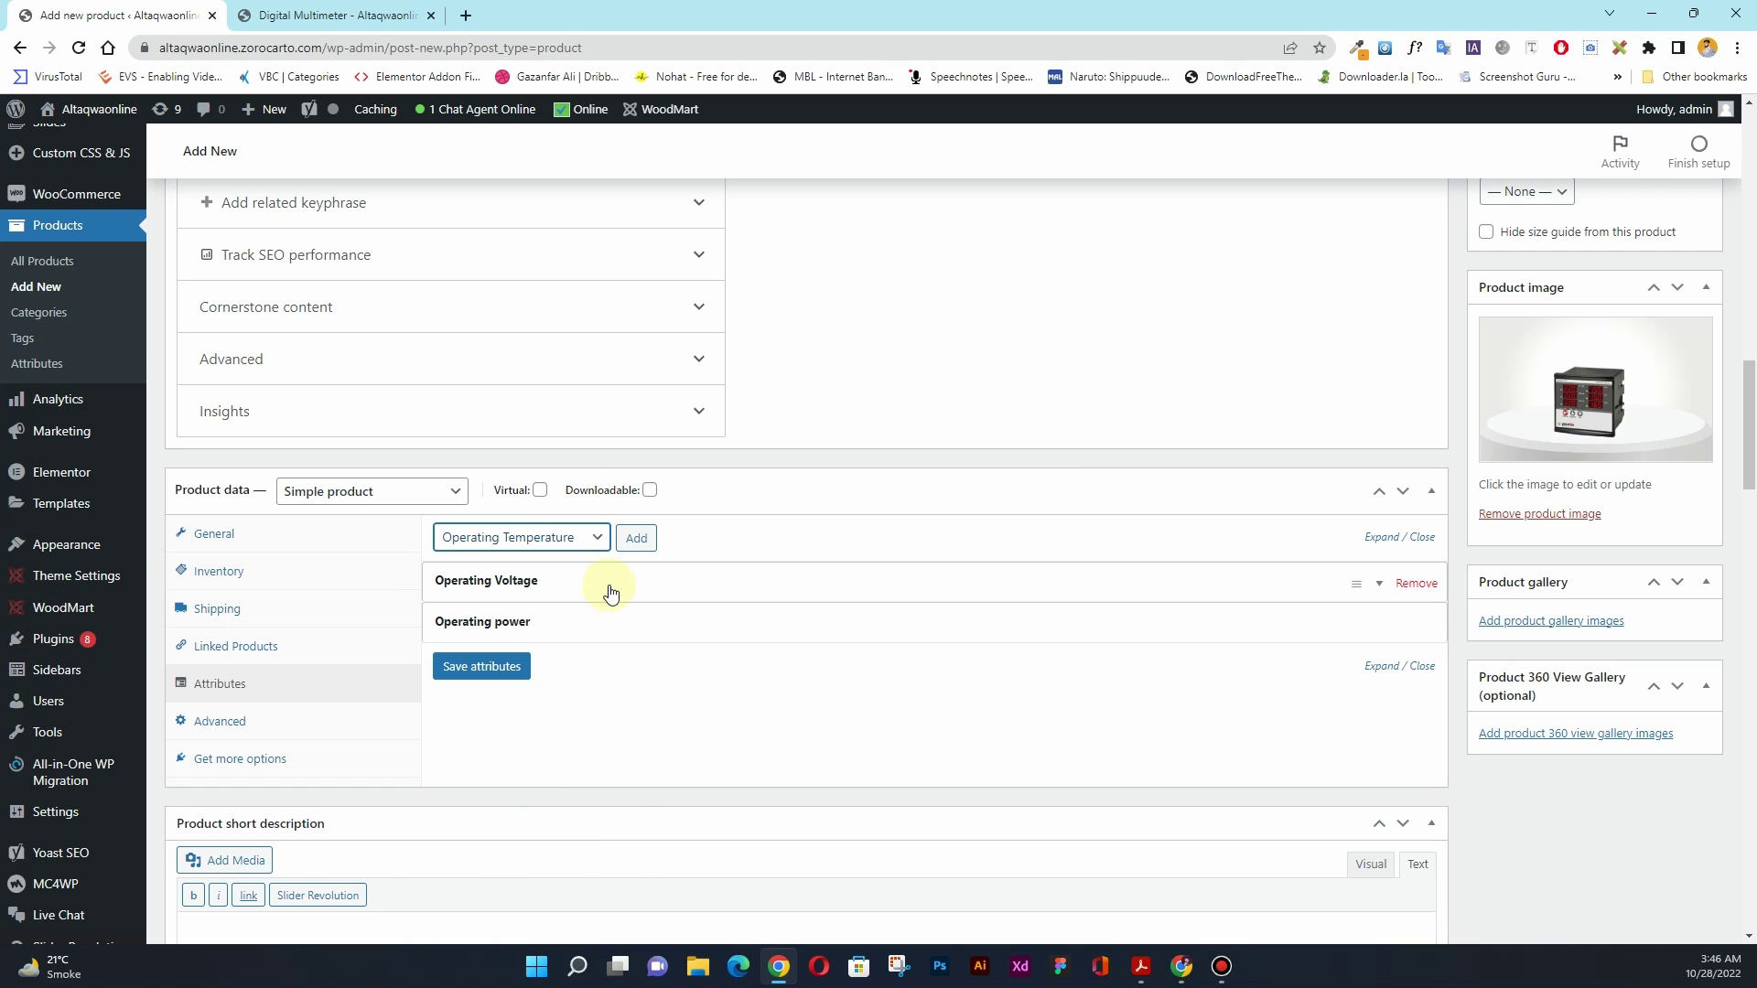
{"action": "left_click", "coordinate": [635, 539]}
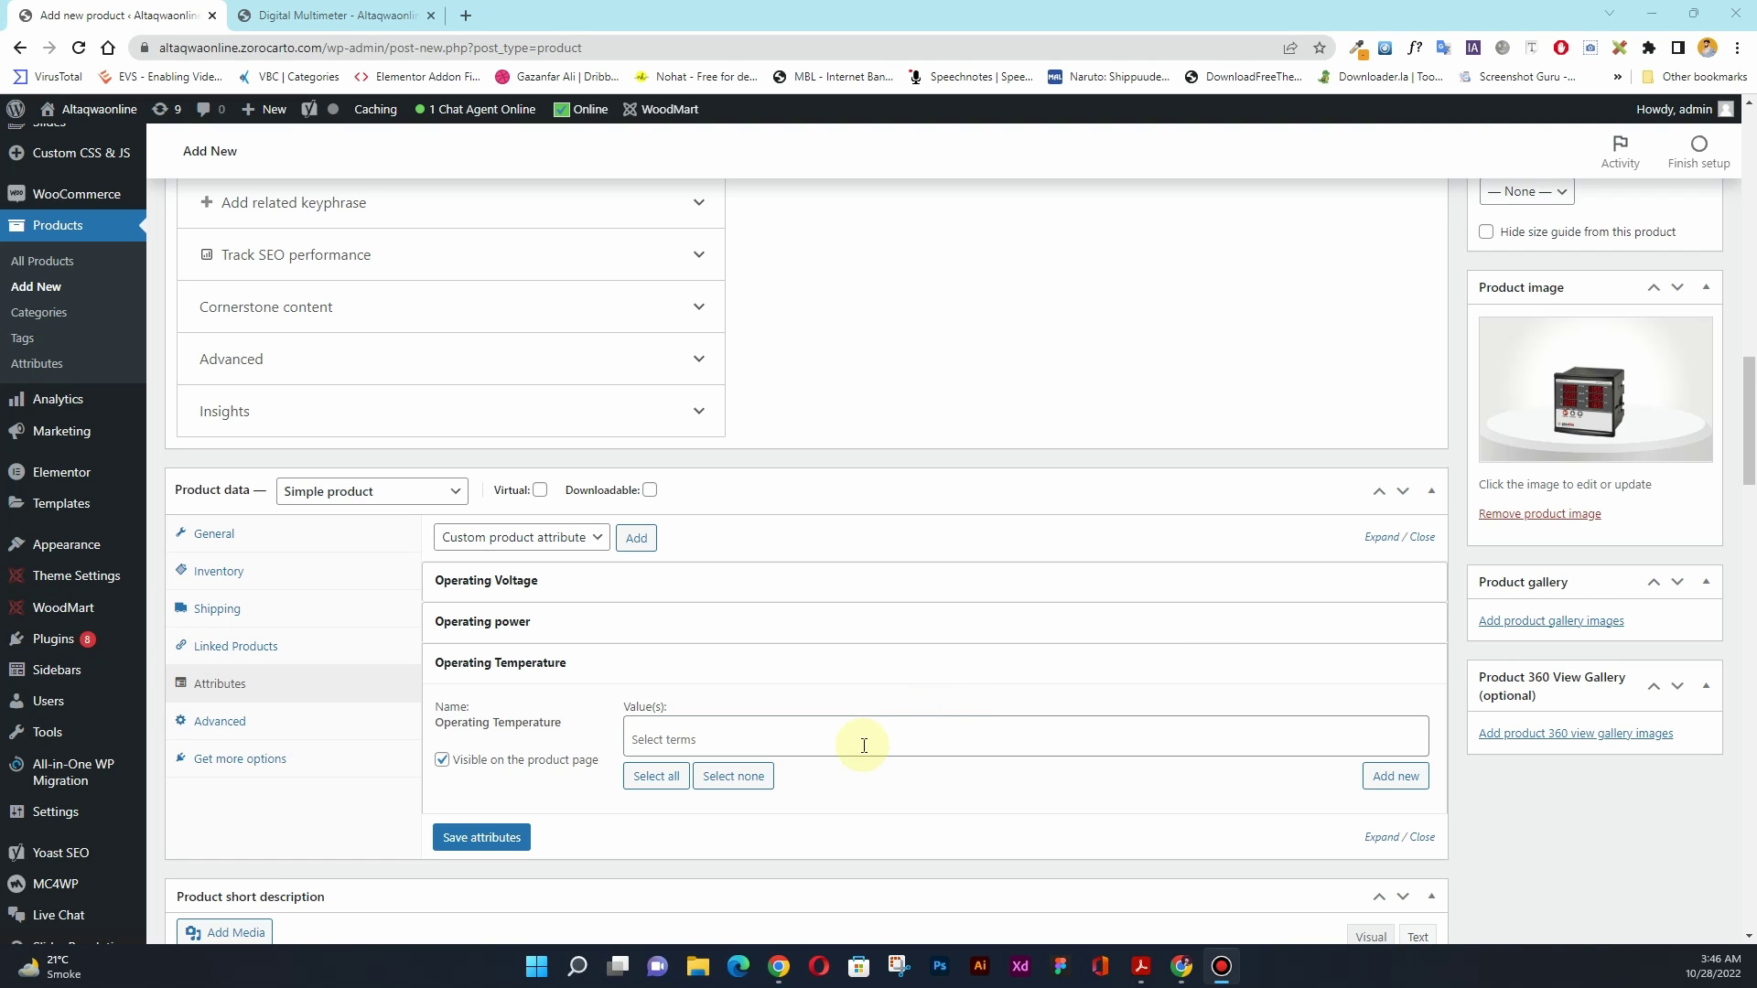
{"action": "left_click", "coordinate": [864, 744]}
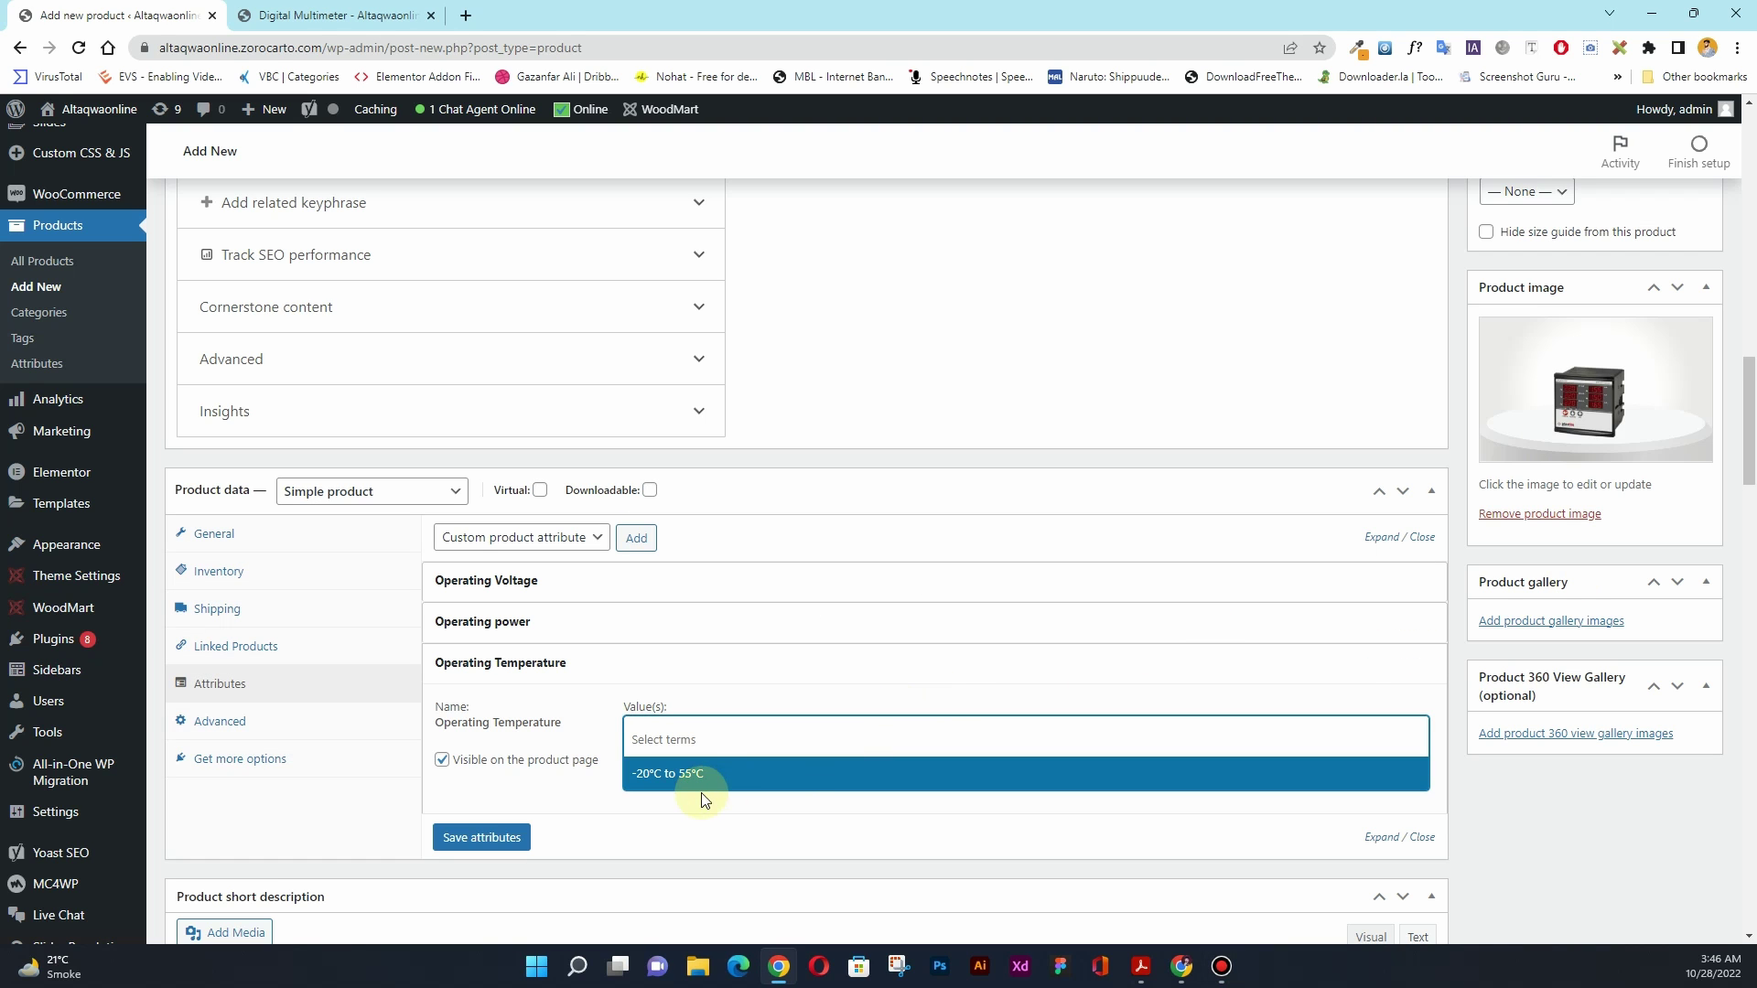
{"action": "left_click", "coordinate": [675, 776]}
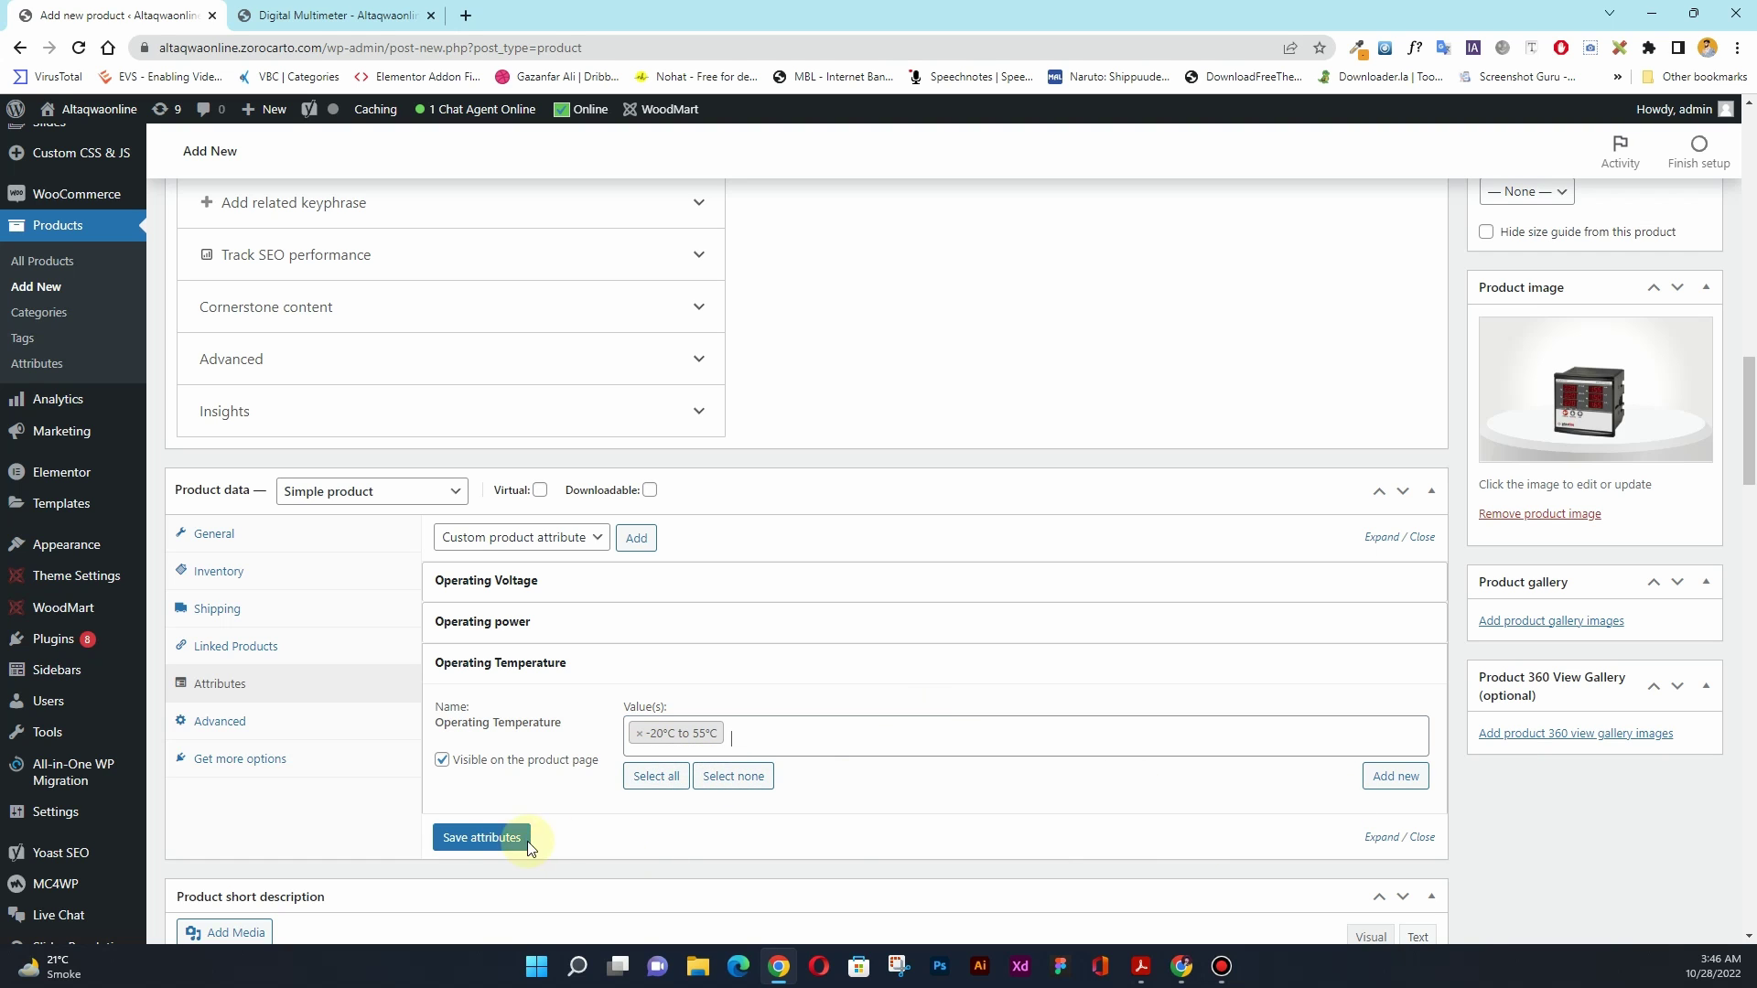
{"action": "left_click", "coordinate": [473, 840]}
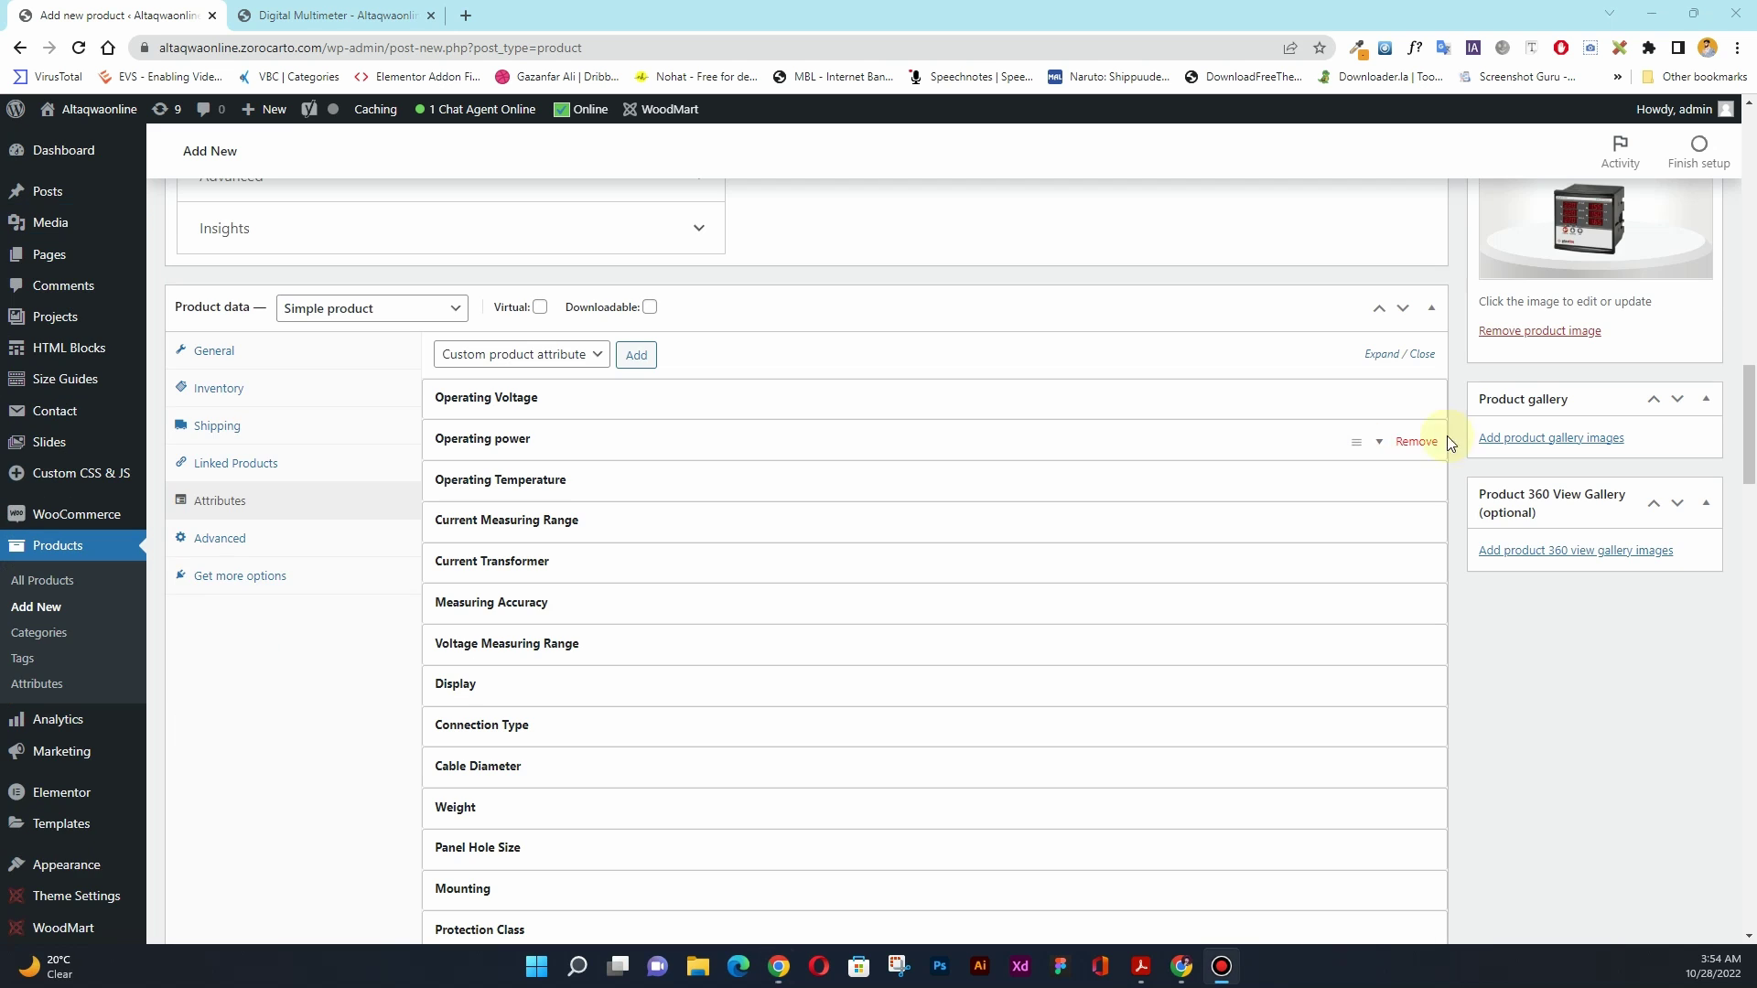
- Review the product's full attribute list and publish the Digital Multimeter product
{"action": "scroll", "coordinate": [607, 478], "scroll_direction": "down", "scroll_amount": 5}
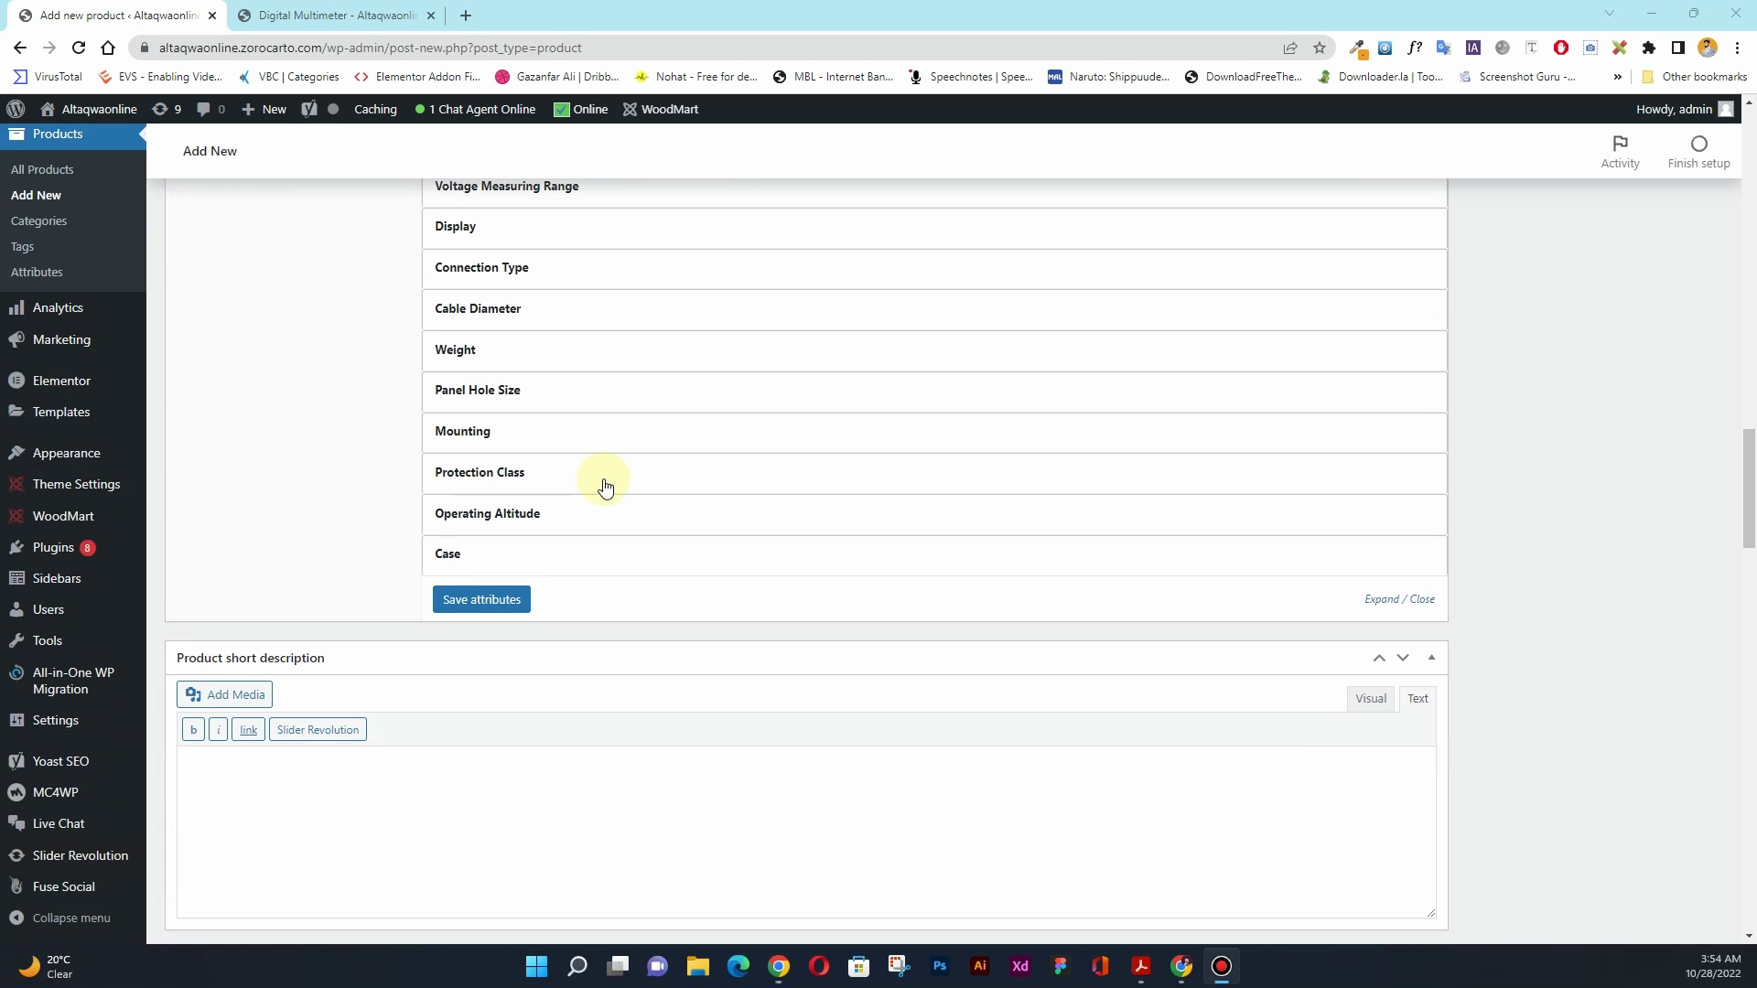
{"action": "scroll", "coordinate": [608, 482], "scroll_direction": "up", "scroll_amount": 5}
{"action": "scroll", "coordinate": [604, 485], "scroll_direction": "up", "scroll_amount": 15}
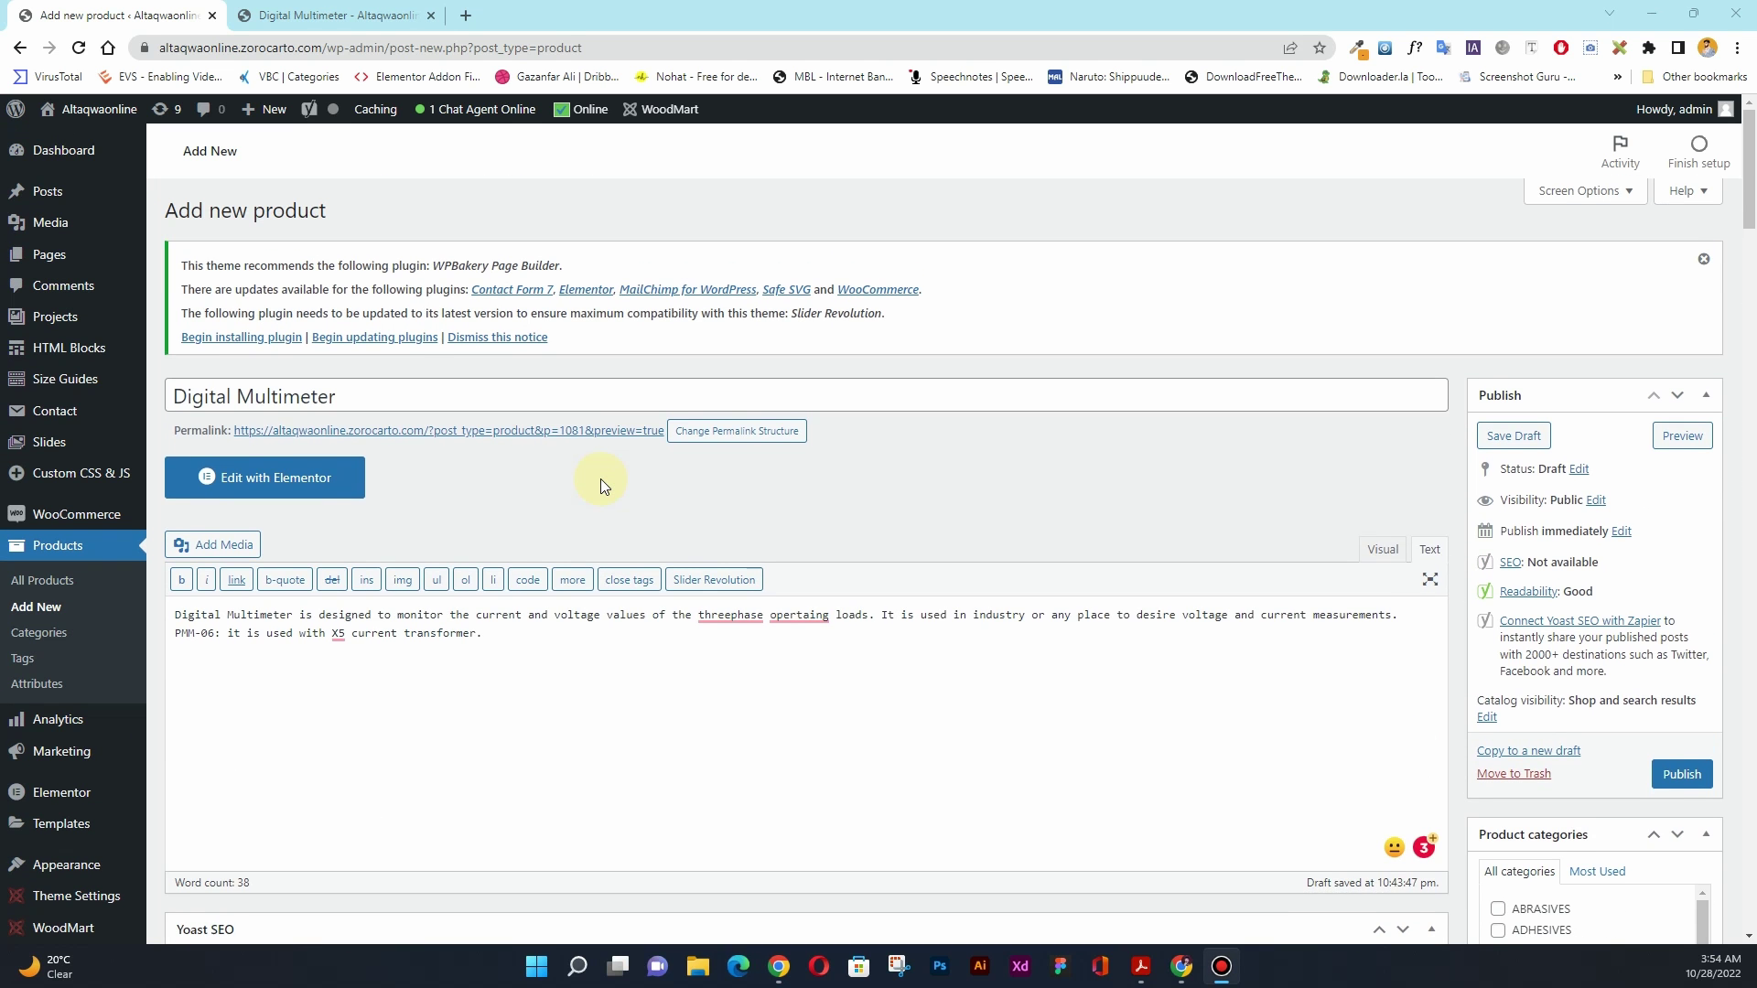
{"action": "scroll", "coordinate": [602, 480], "scroll_direction": "down", "scroll_amount": 1}
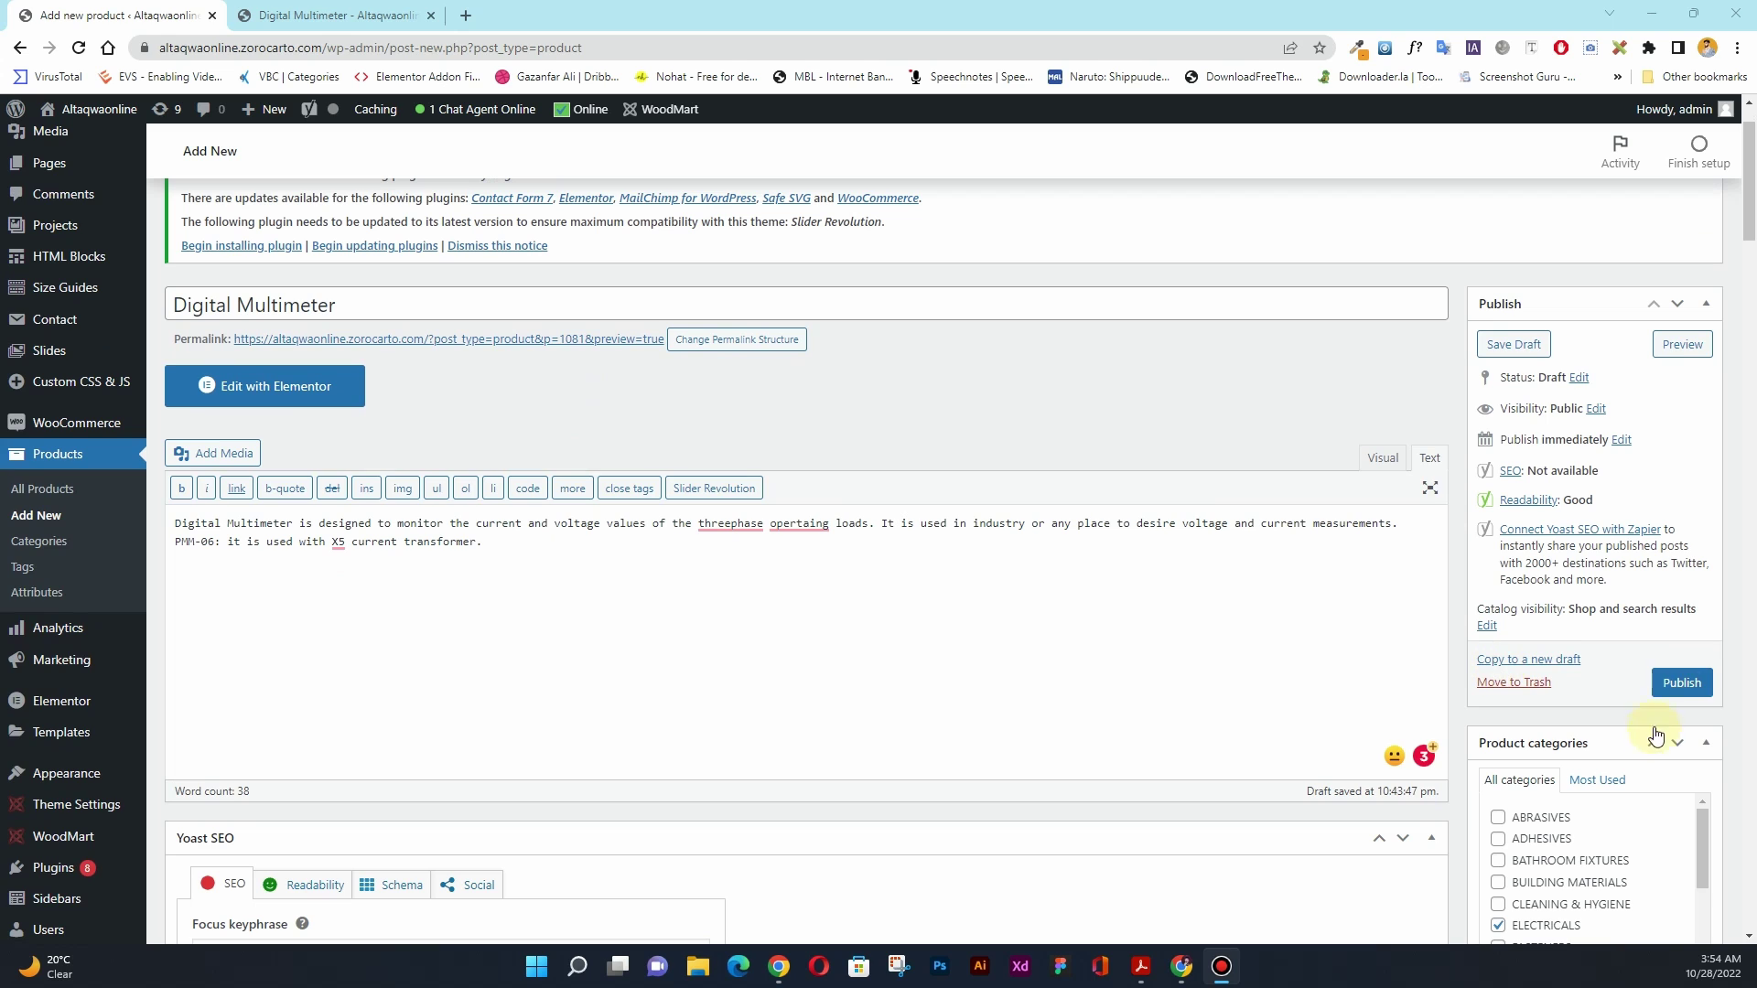
{"action": "left_click", "coordinate": [1682, 683]}
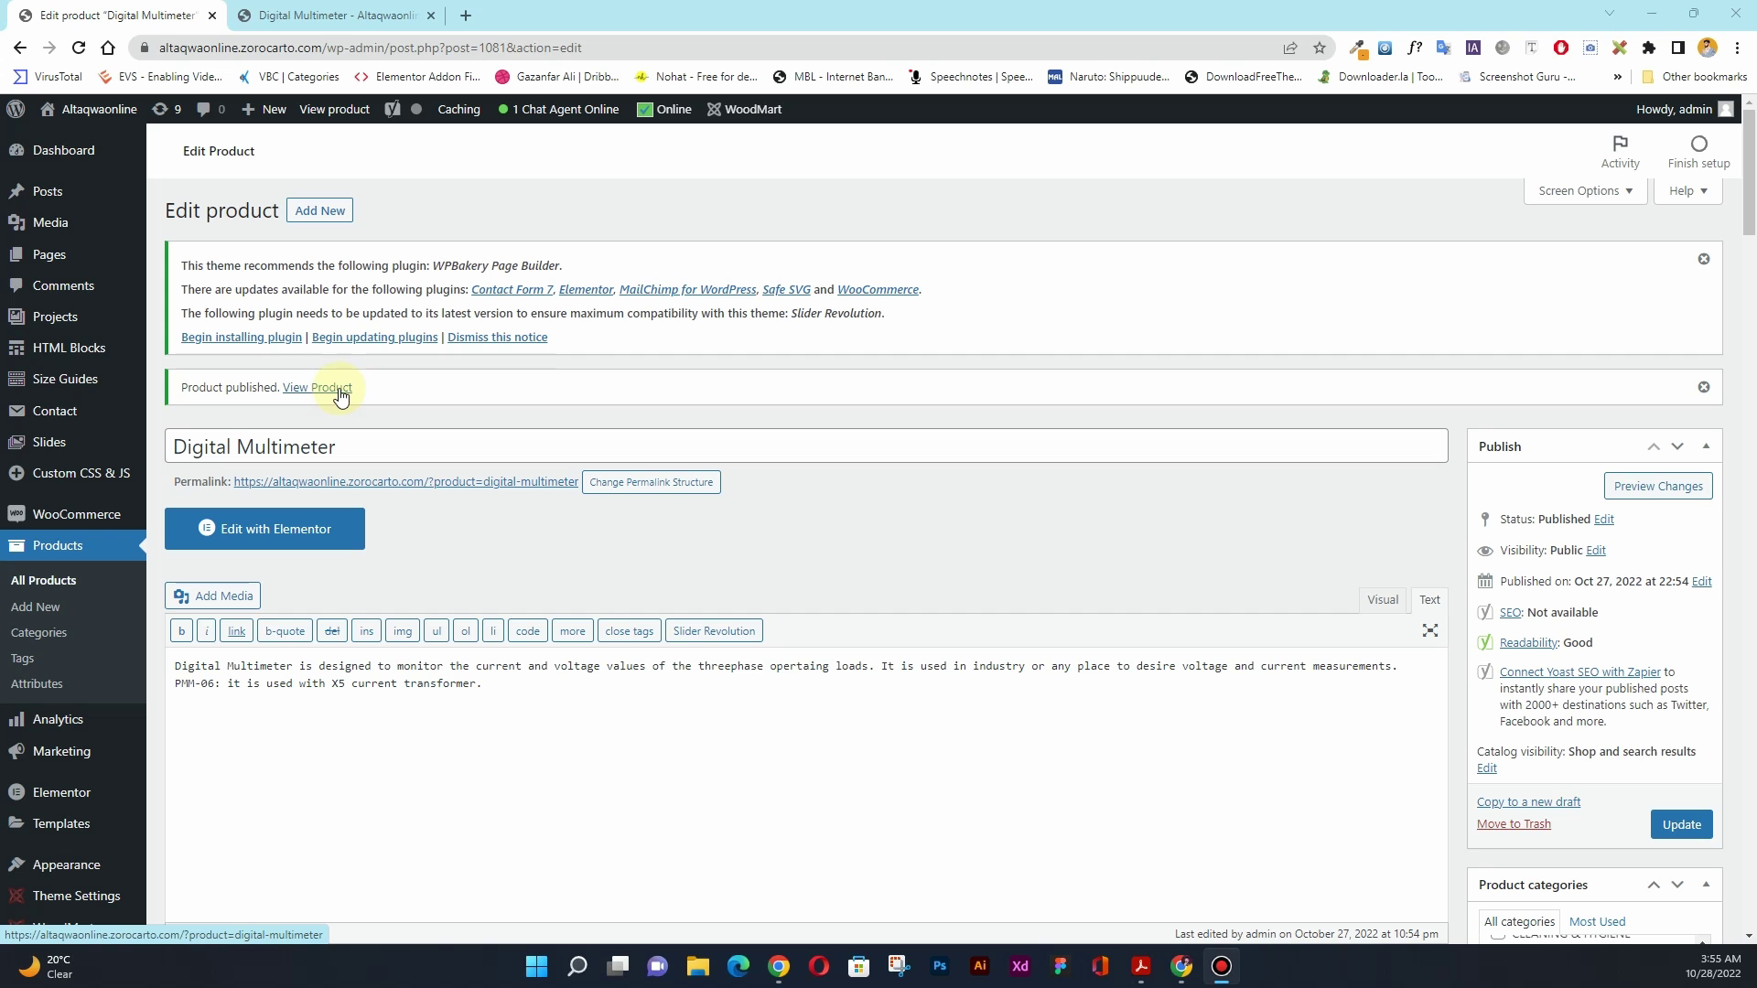
- Open the published product's store page, close the old product page, and check the title, price and description
{"action": "left_click", "coordinate": [336, 390]}
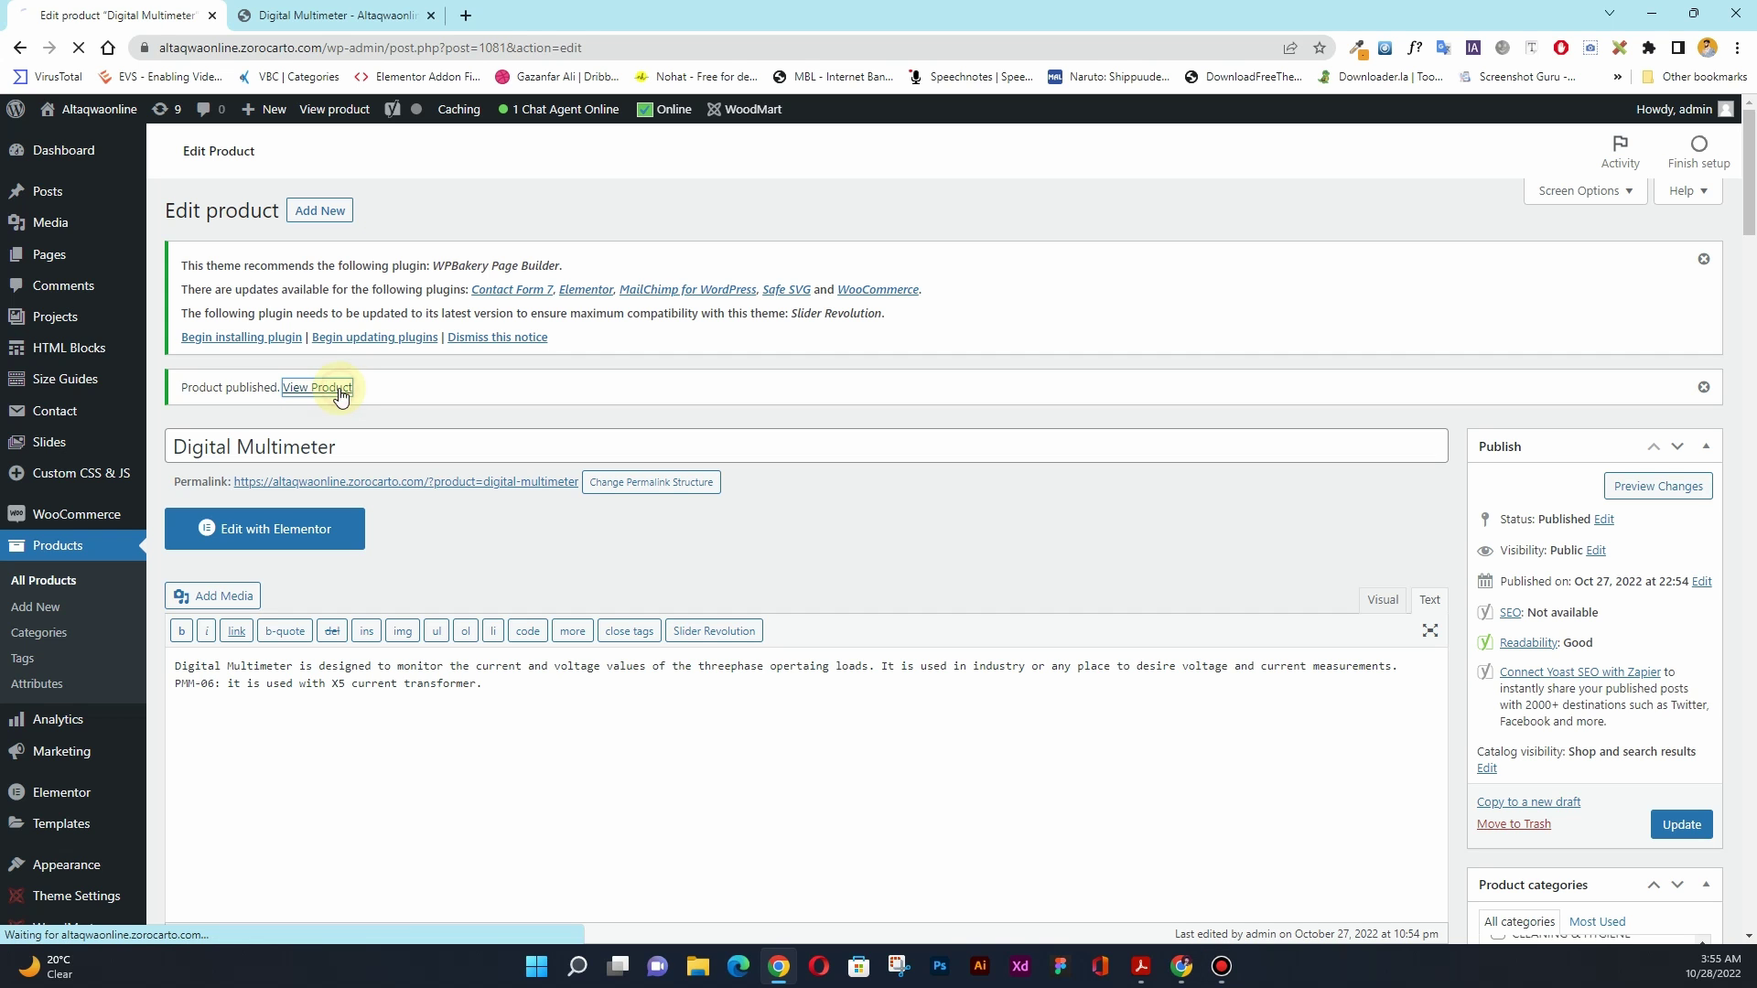
{"action": "left_click", "coordinate": [431, 16]}
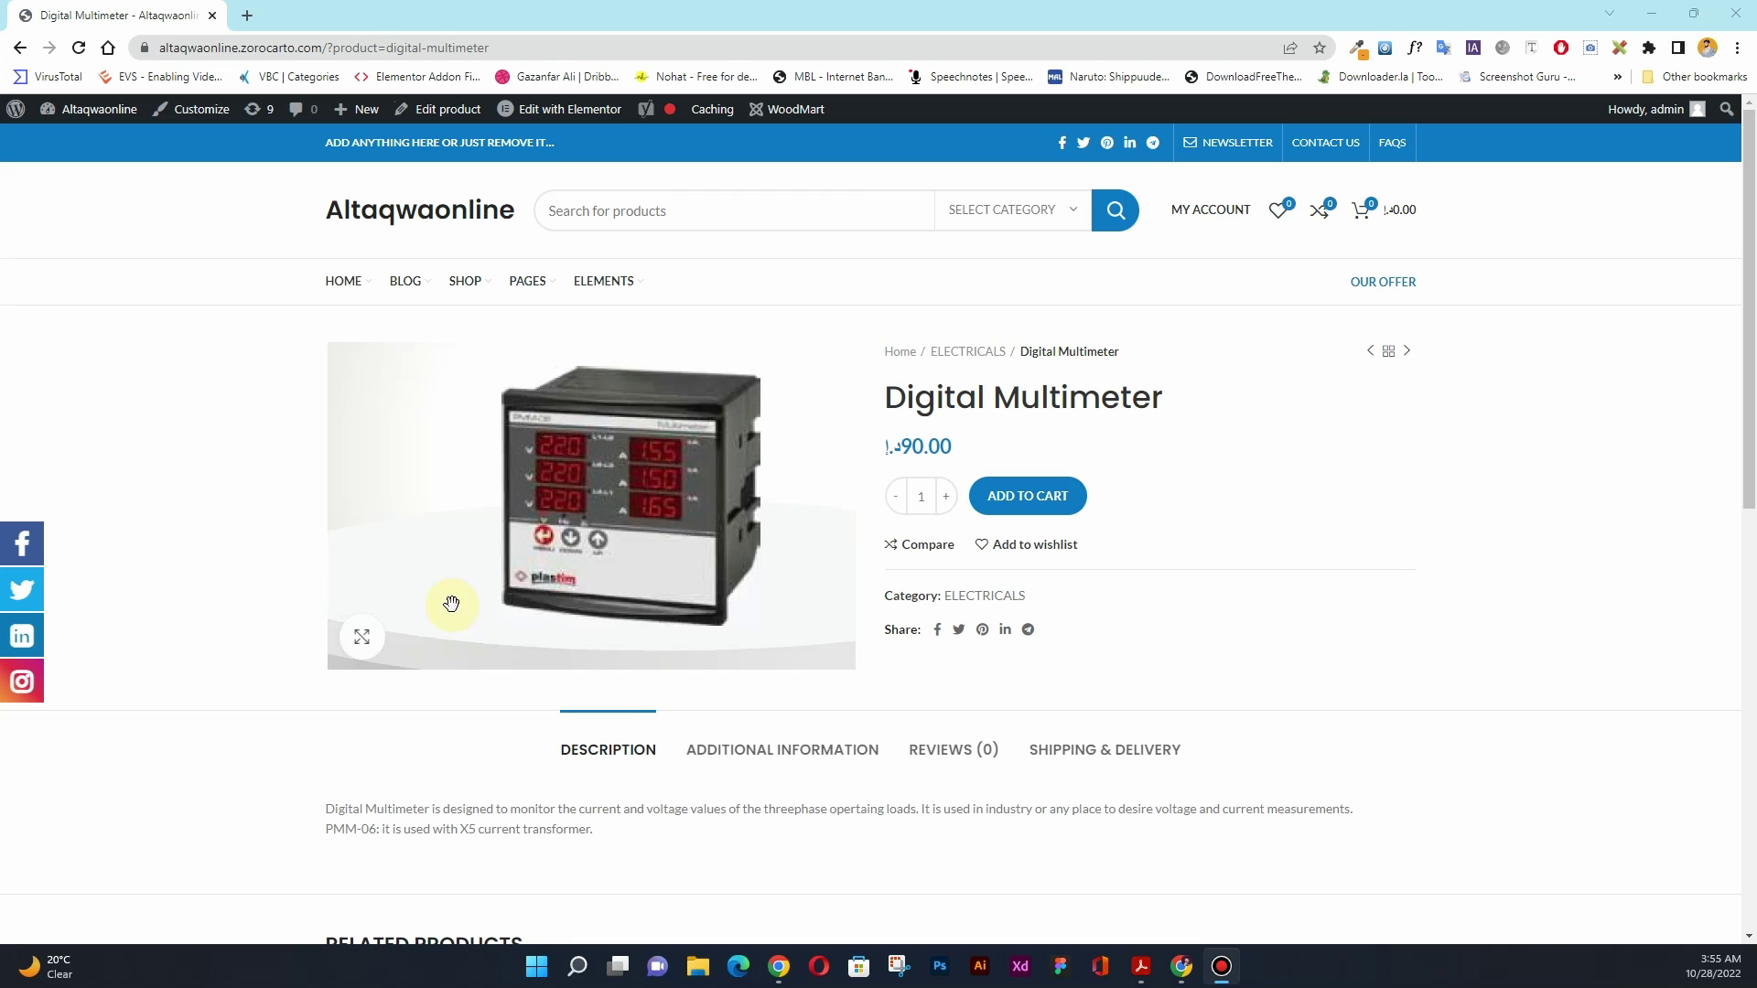
{"action": "left_click_drag", "start_coordinate": [956, 445], "coordinate": [895, 445]}
{"action": "left_click_drag", "start_coordinate": [1164, 396], "coordinate": [886, 412]}
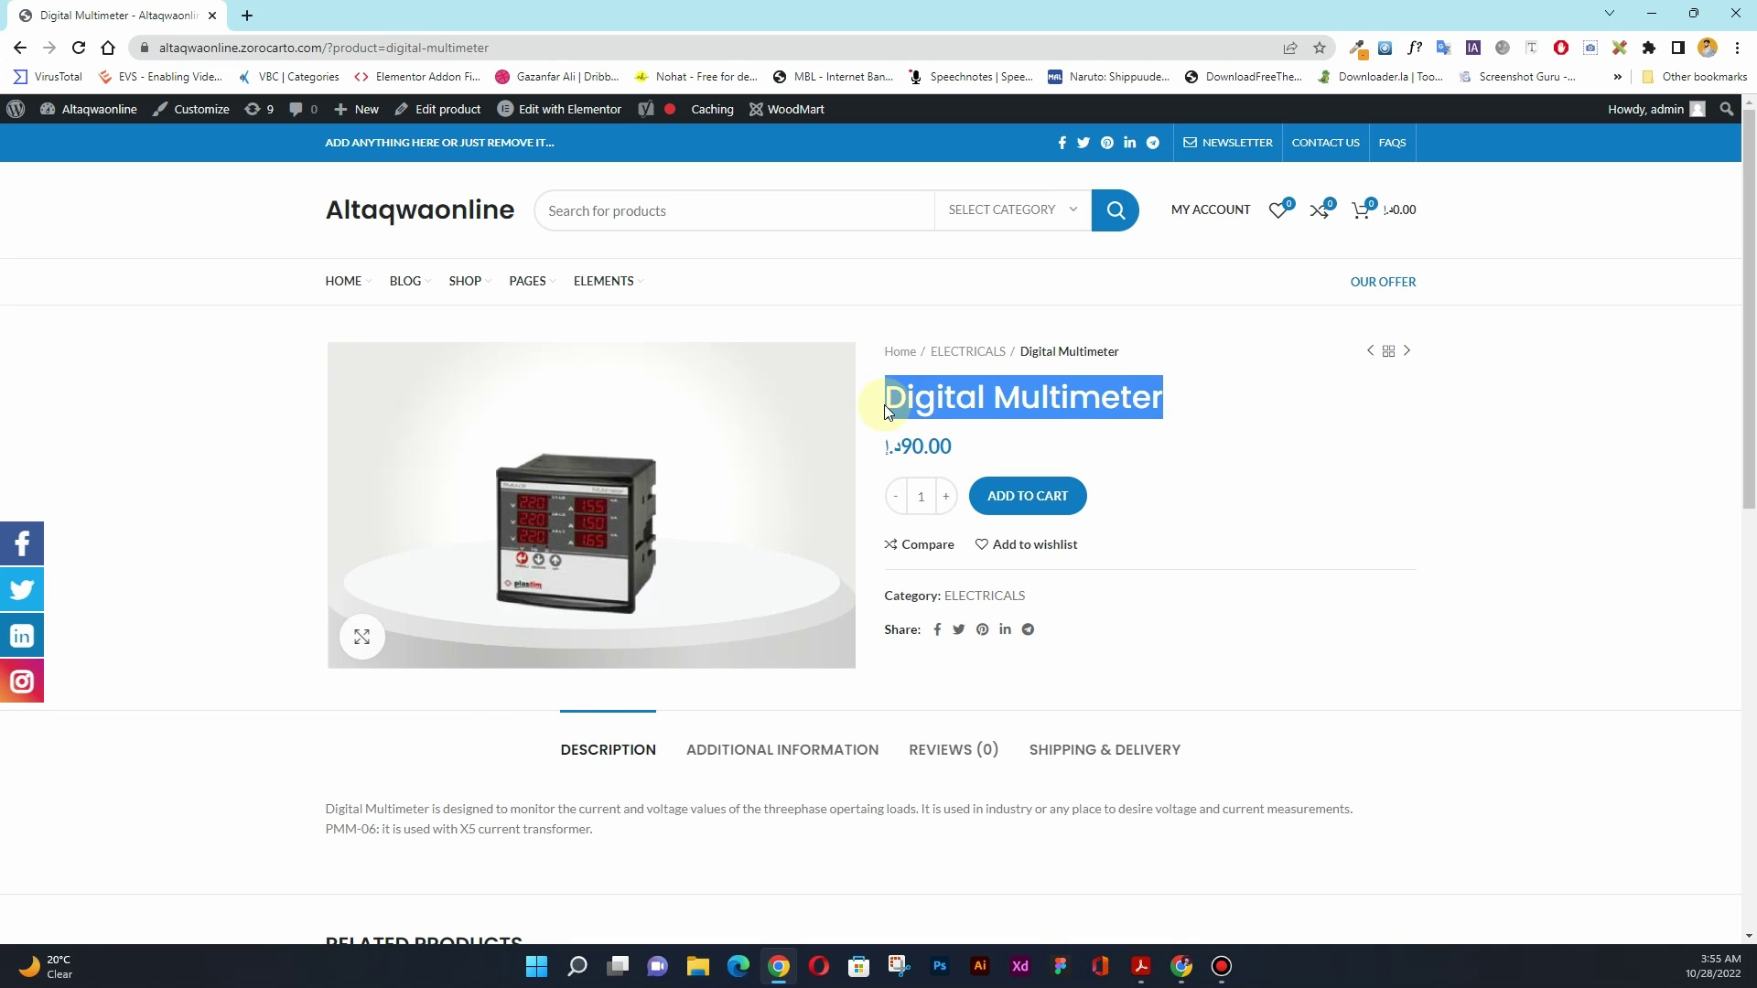
{"action": "scroll", "coordinate": [842, 522], "scroll_direction": "down", "scroll_amount": 3}
{"action": "left_click_drag", "start_coordinate": [595, 556], "coordinate": [275, 520]}
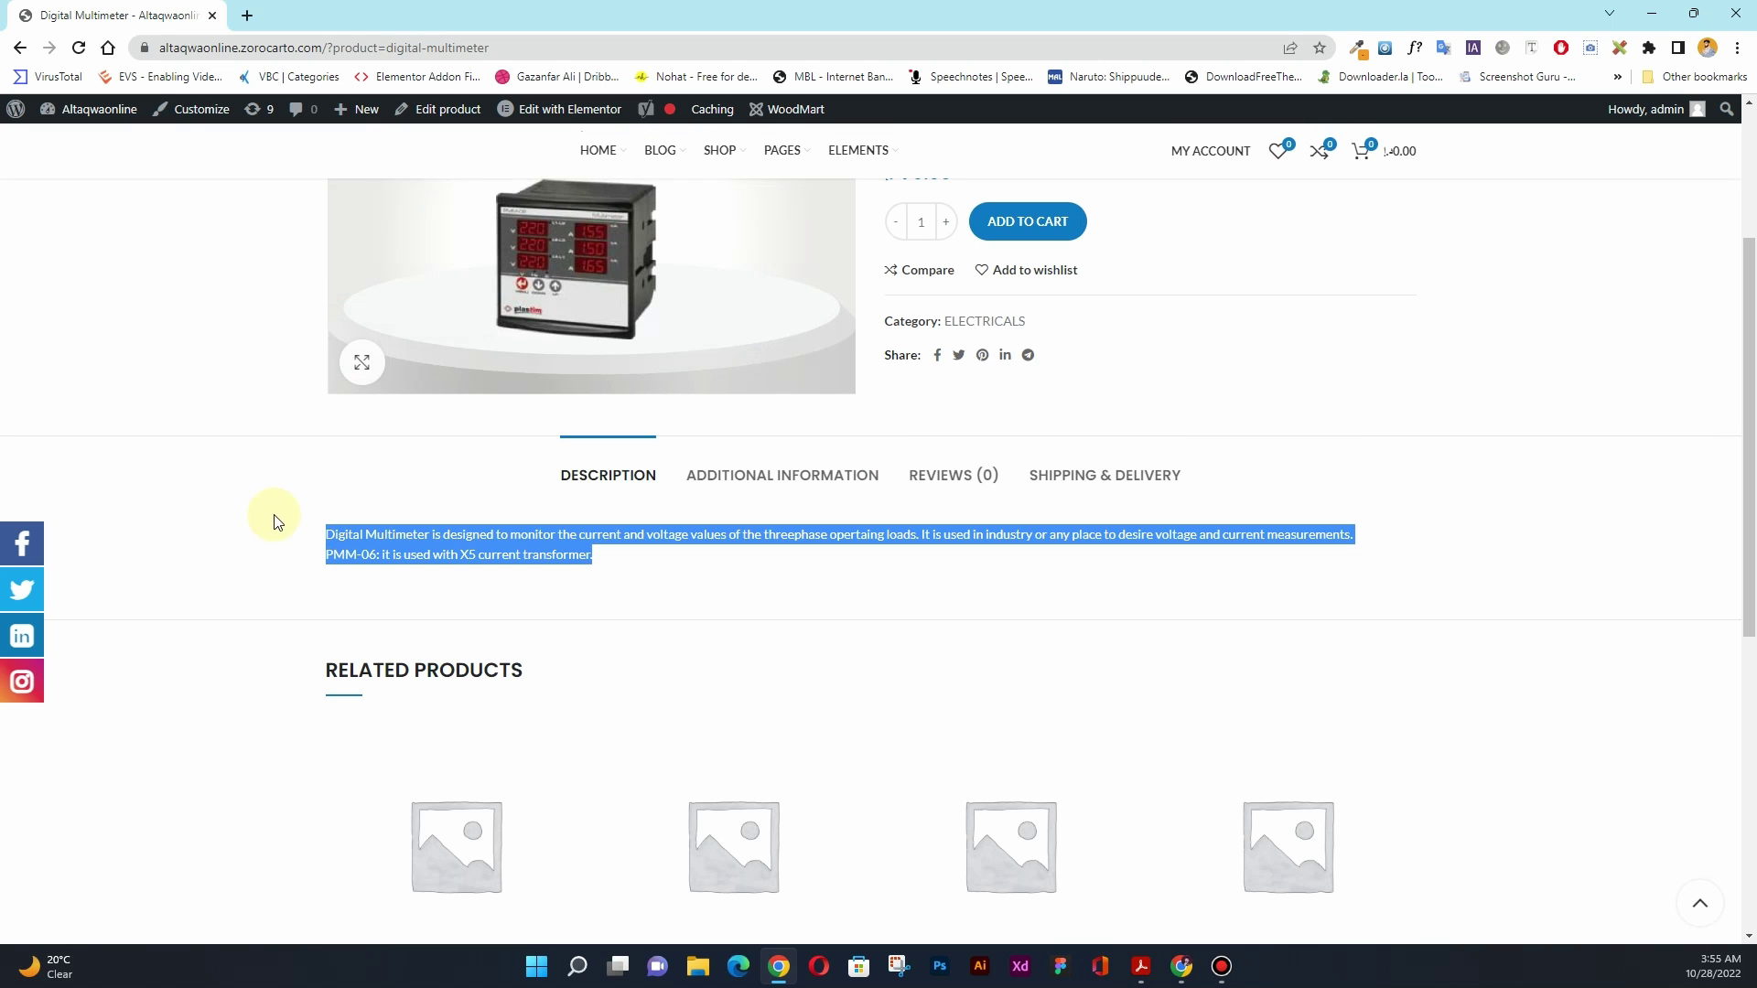
- Examine the attributes and their values in the additional information on the Digital Multimeter store page
{"action": "left_click", "coordinate": [736, 478]}
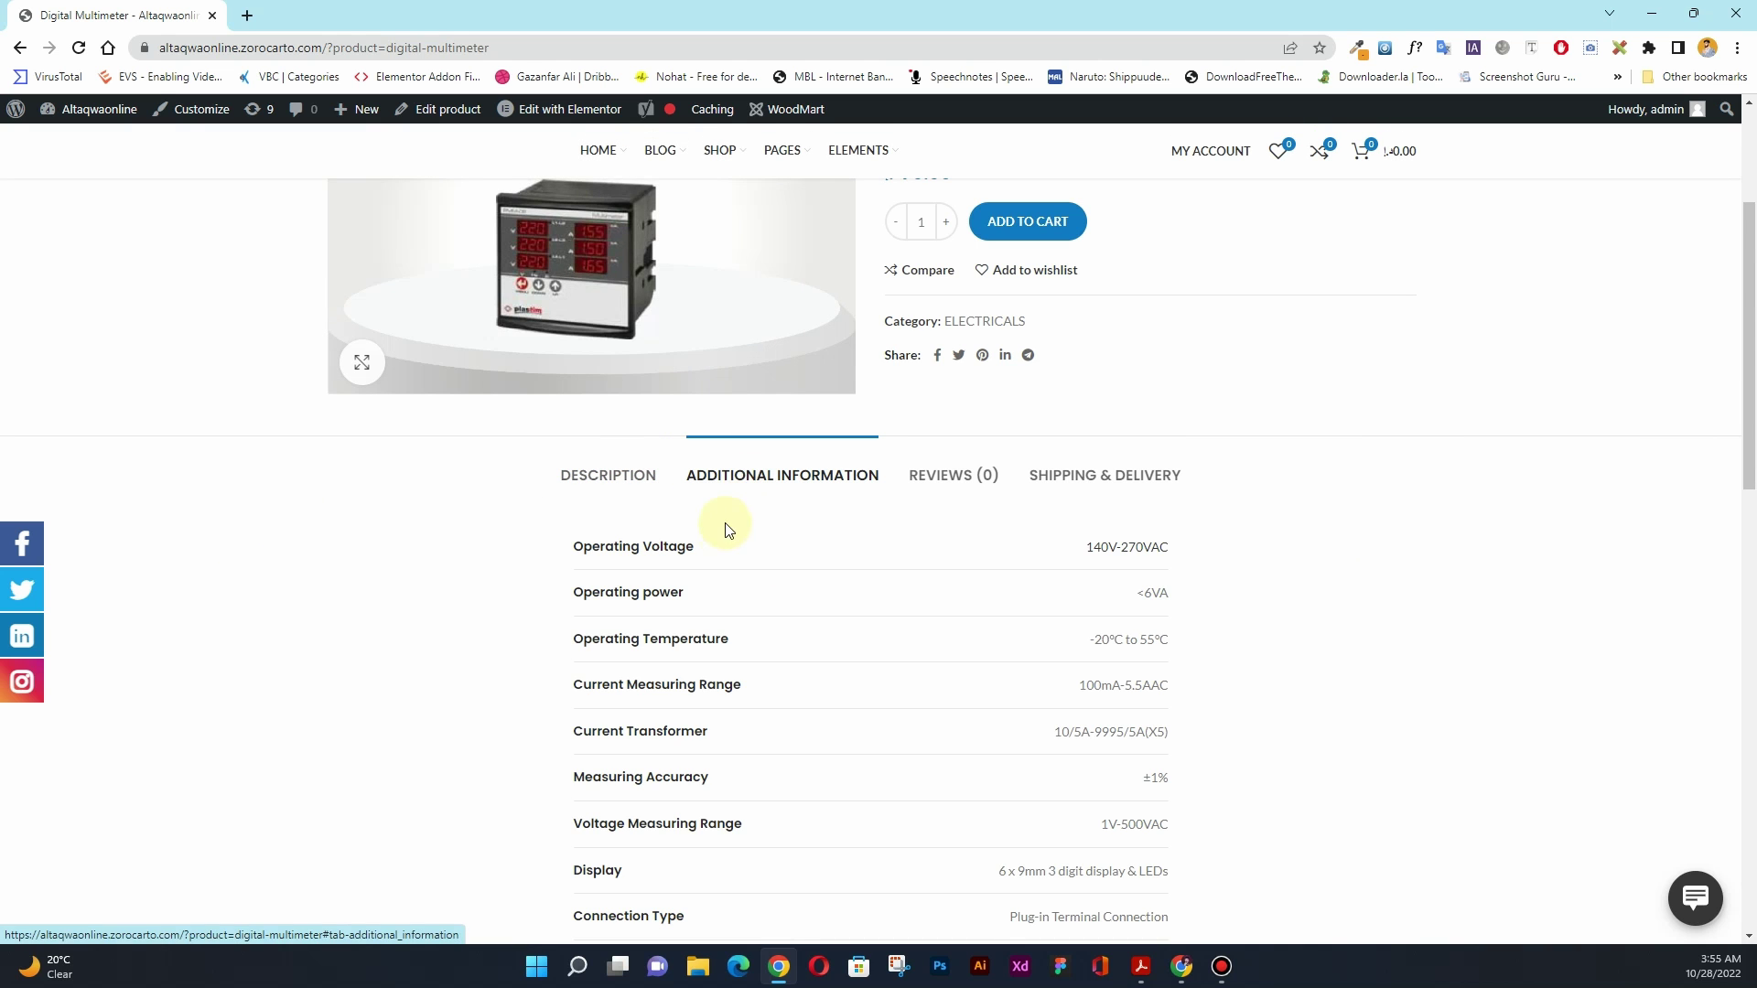
{"action": "scroll", "coordinate": [725, 531], "scroll_direction": "down", "scroll_amount": 2}
{"action": "scroll", "coordinate": [726, 563], "scroll_direction": "down", "scroll_amount": 4}
{"action": "scroll", "coordinate": [725, 564], "scroll_direction": "up", "scroll_amount": 4}
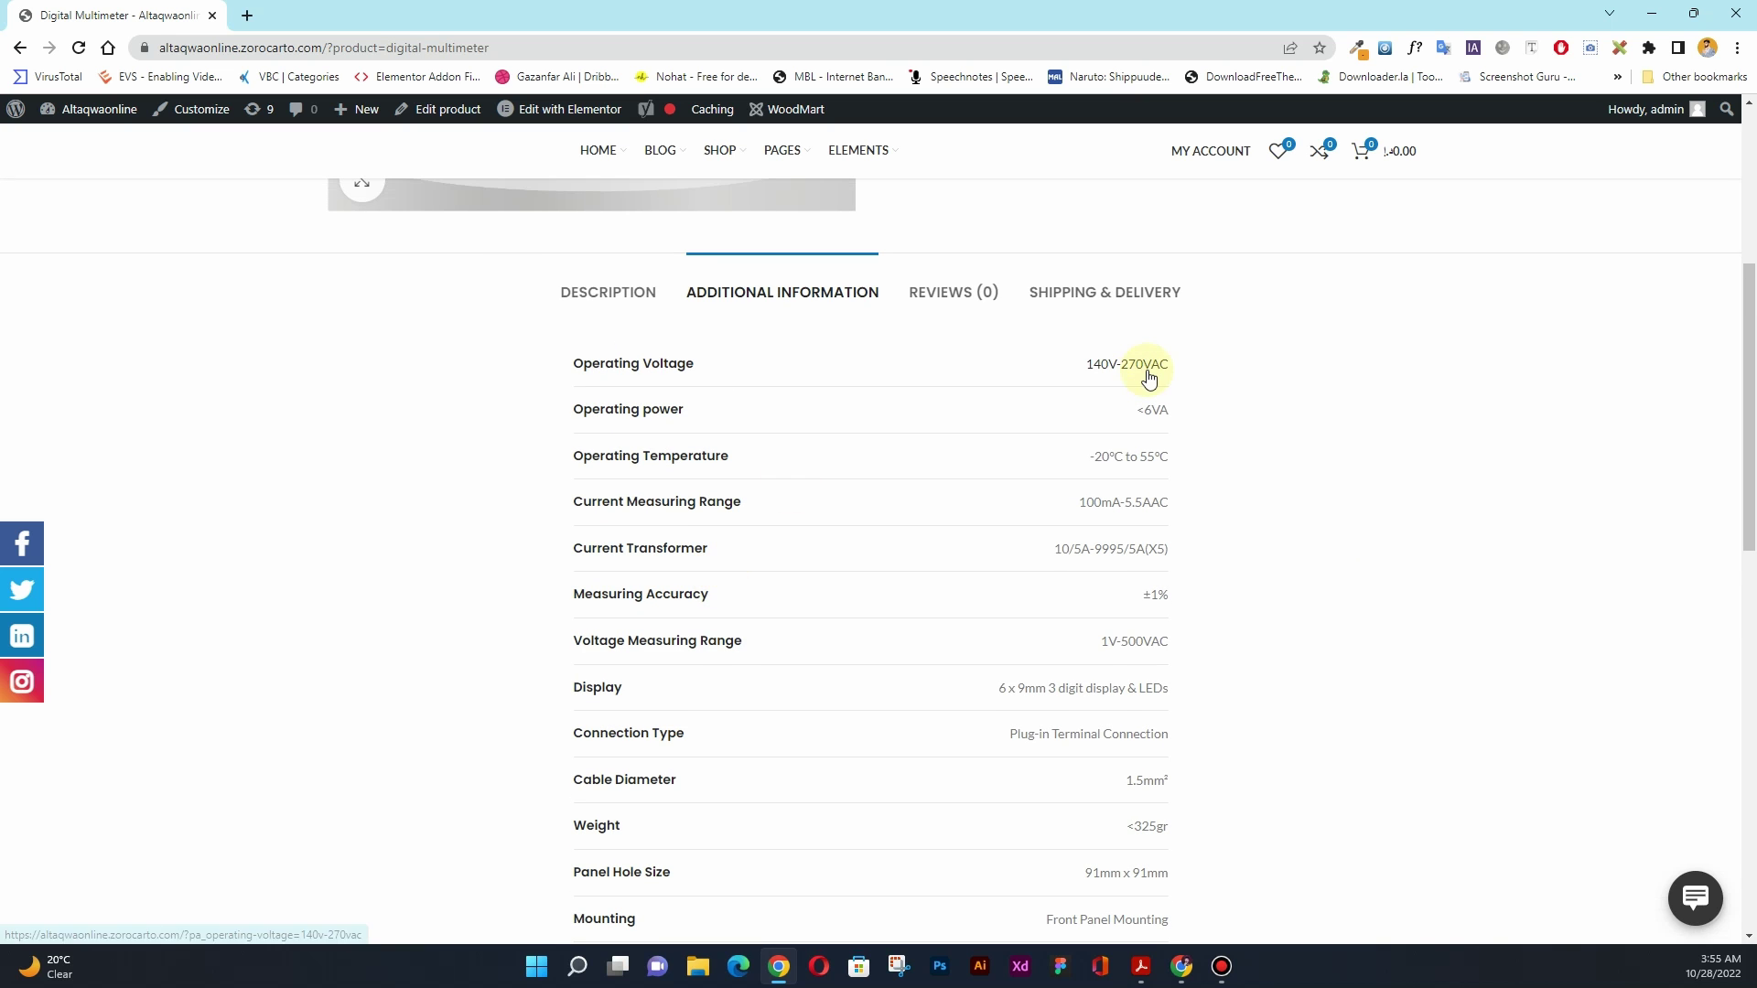
{"action": "scroll", "coordinate": [656, 440], "scroll_direction": "down", "scroll_amount": 2}
{"action": "scroll", "coordinate": [656, 440], "scroll_direction": "down", "scroll_amount": 3}
{"action": "scroll", "coordinate": [656, 440], "scroll_direction": "up", "scroll_amount": 7}
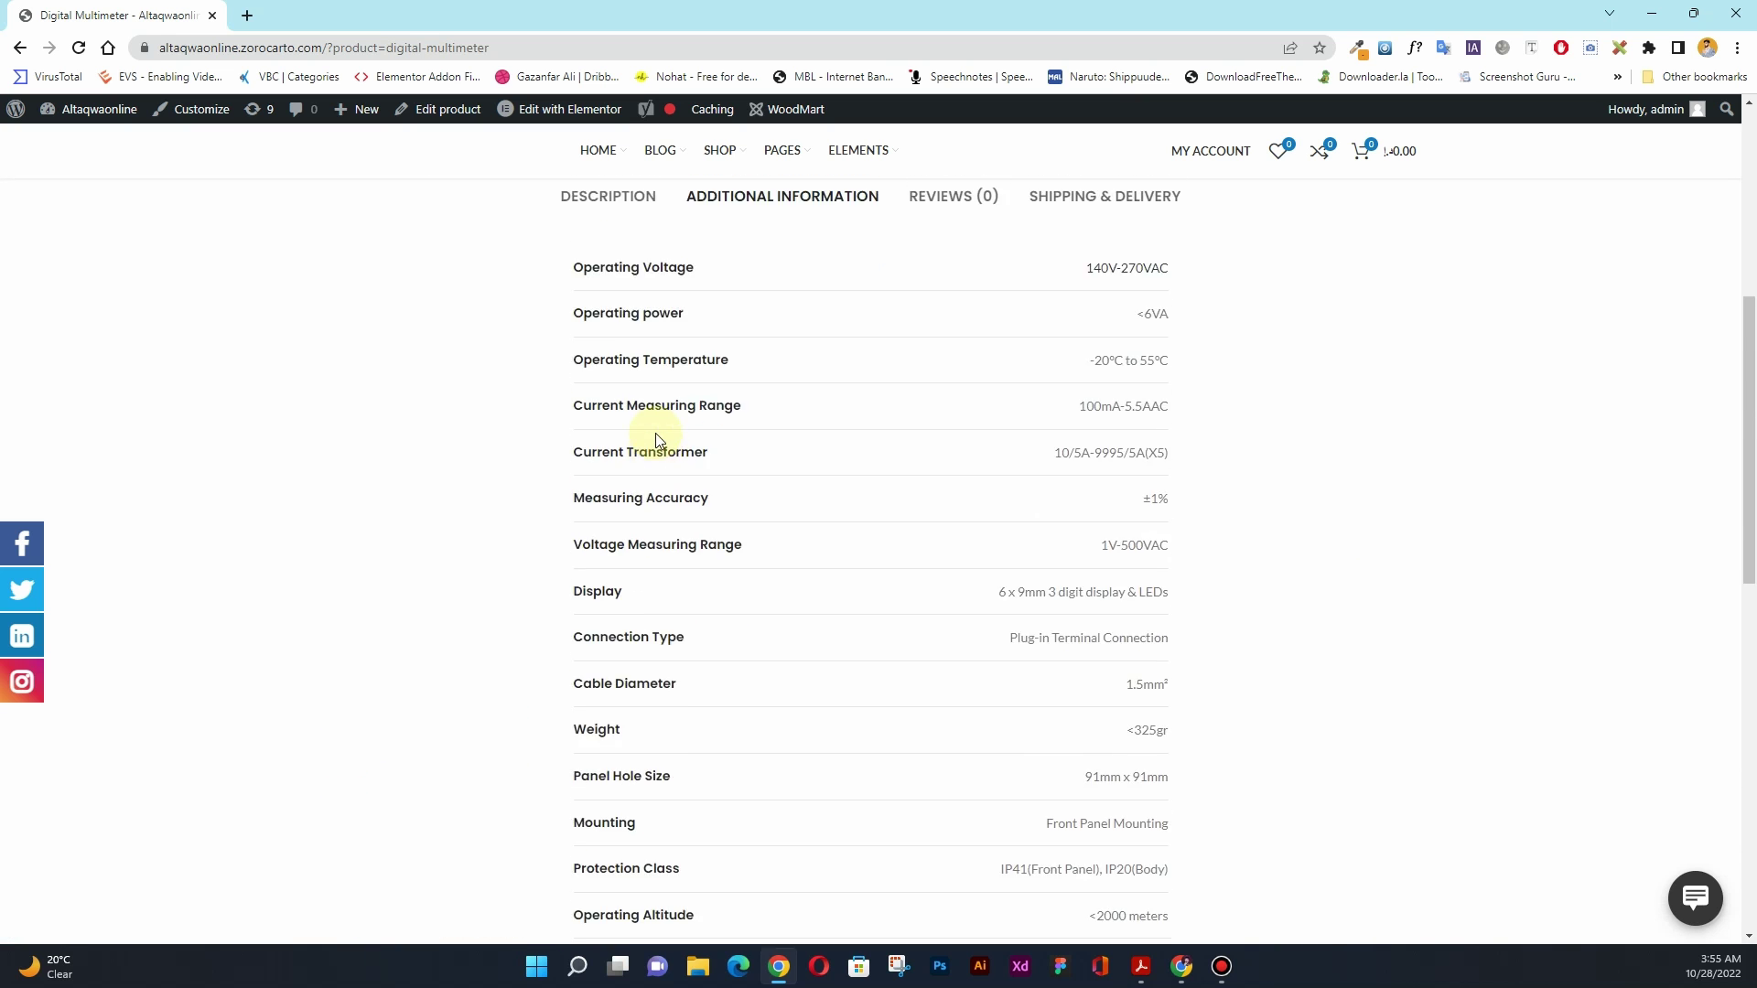
{"action": "scroll", "coordinate": [640, 452], "scroll_direction": "up", "scroll_amount": 3}
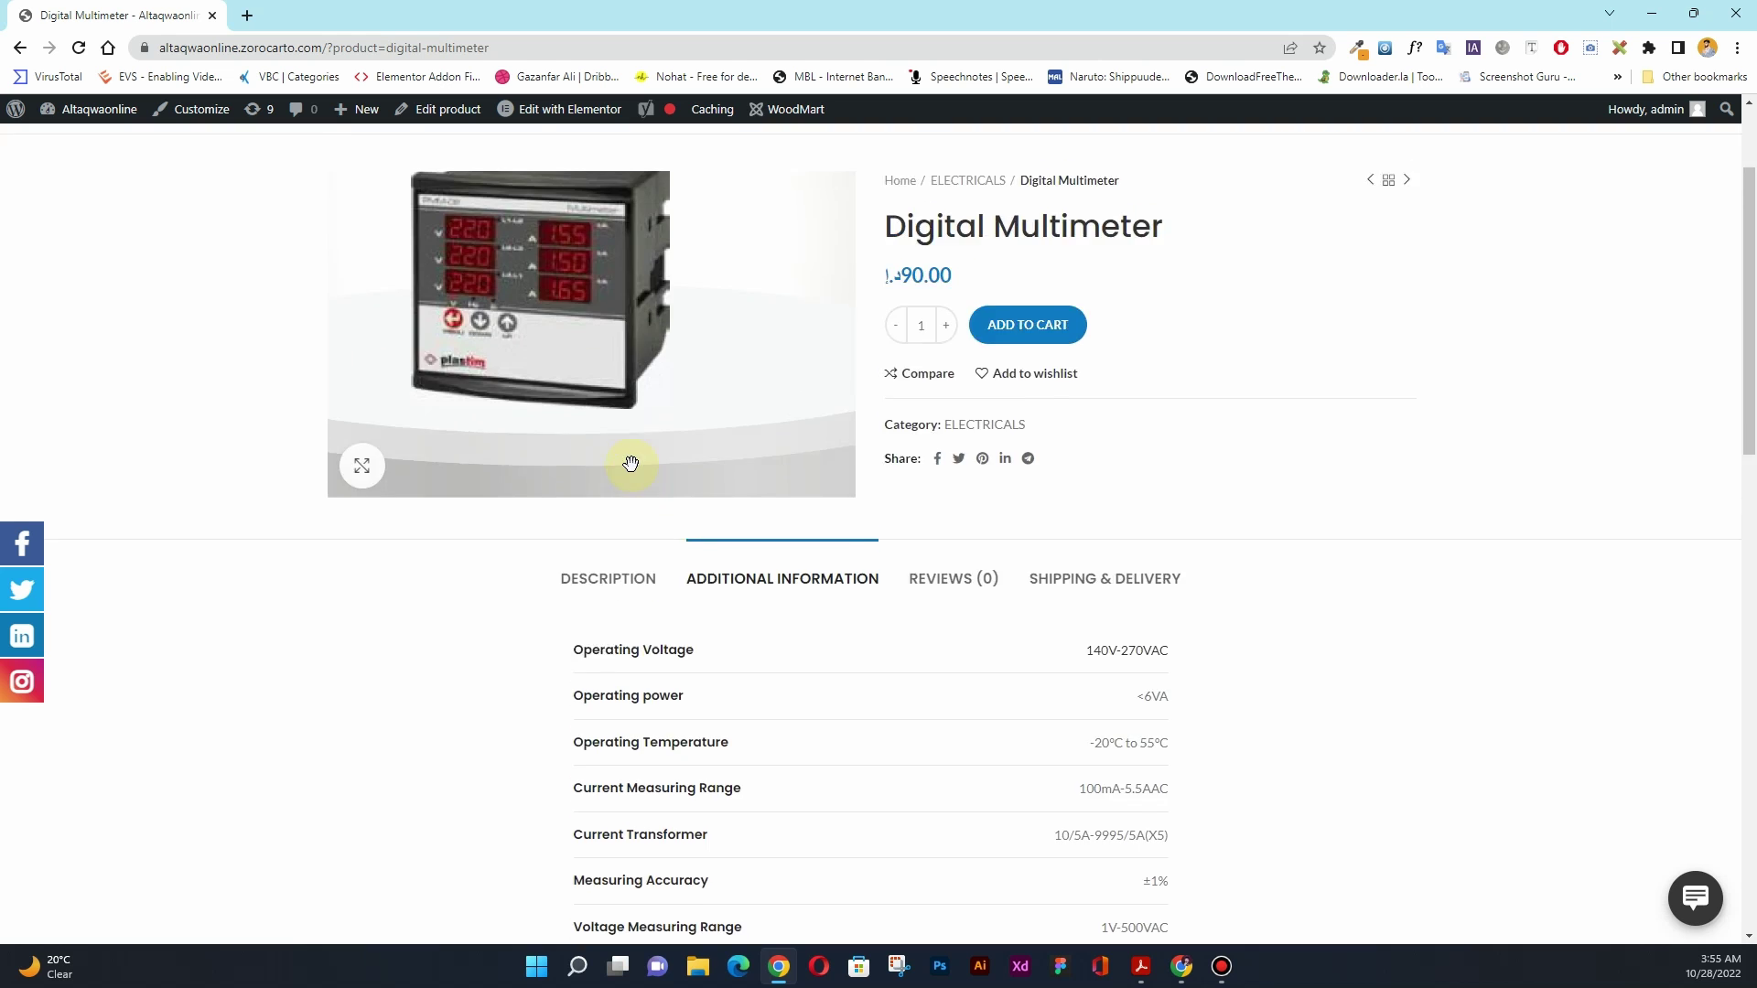